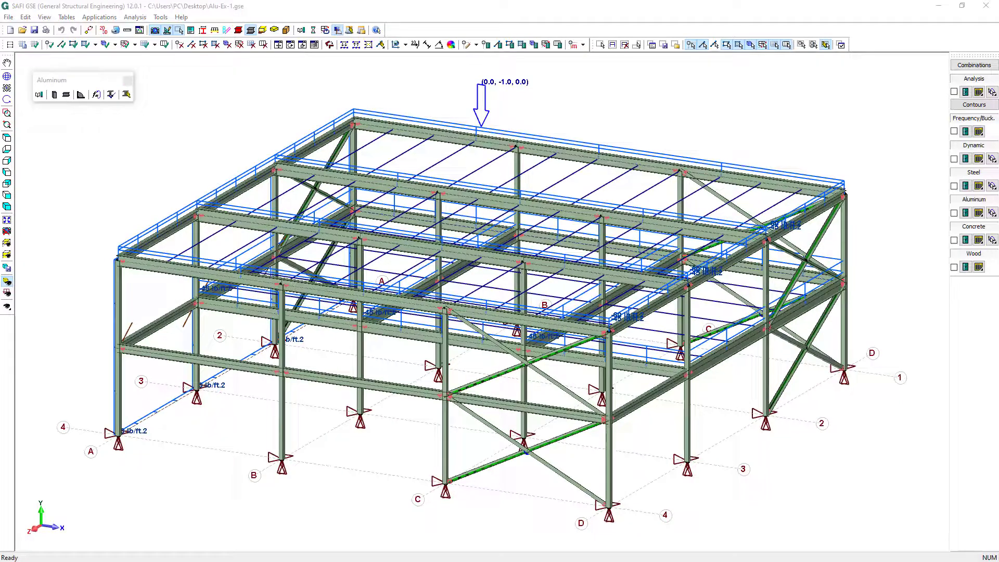
Start a new project without saving changes to Alu-Ex-1.gse and set the analysis mode to 3D
click(10, 31)
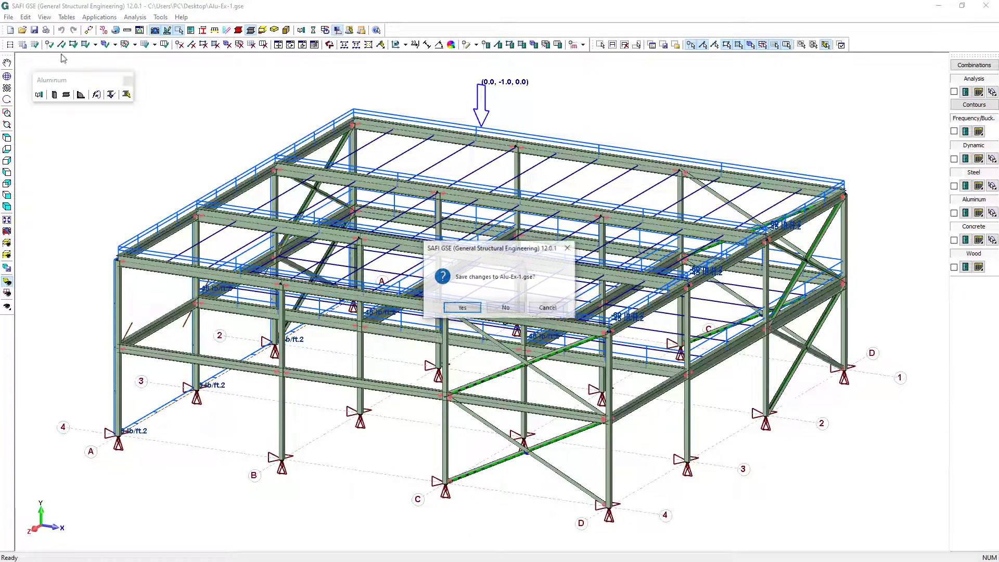
click(503, 308)
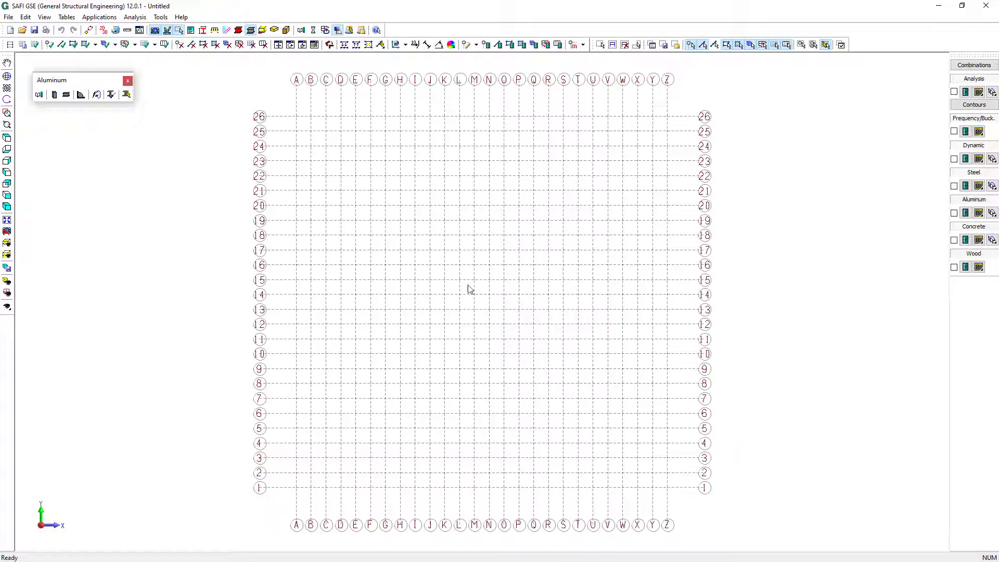
click(102, 29)
click(507, 305)
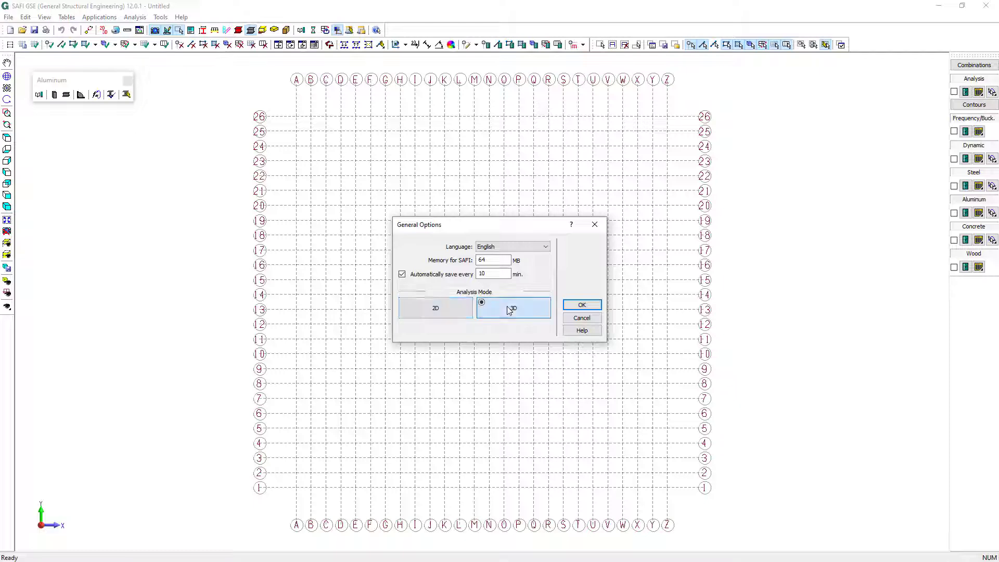
click(575, 307)
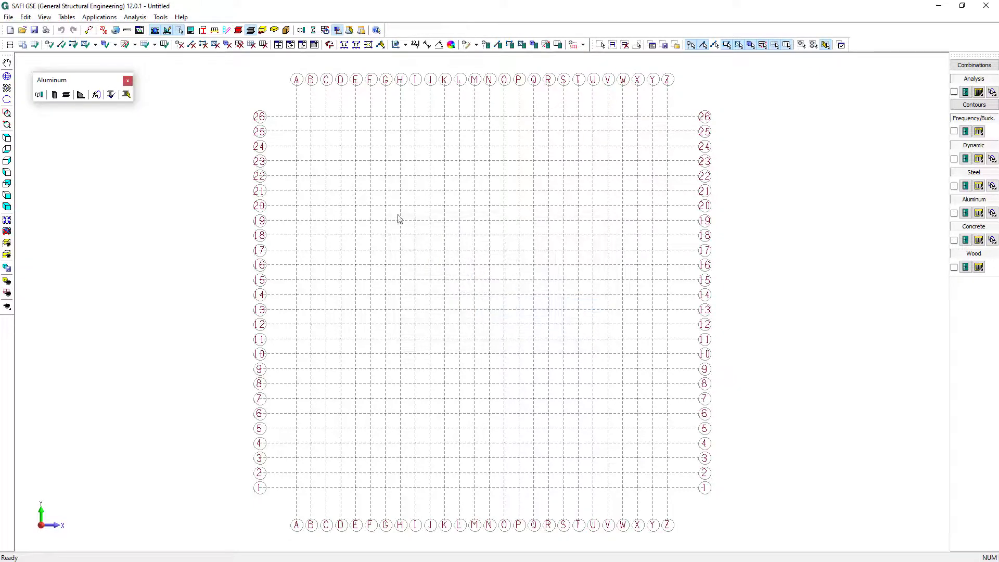
Set the project's units system to the default imperial units
click(127, 31)
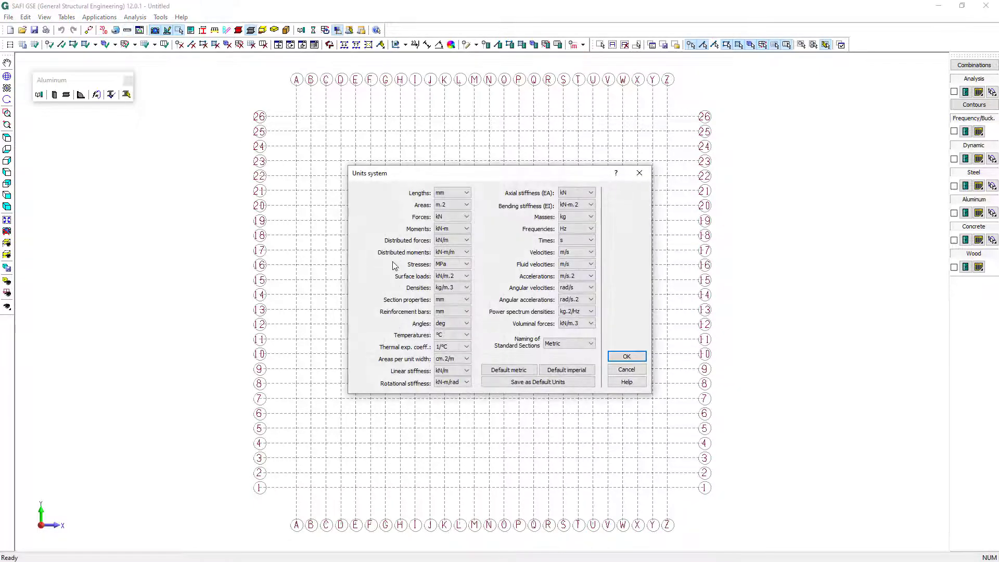
click(566, 369)
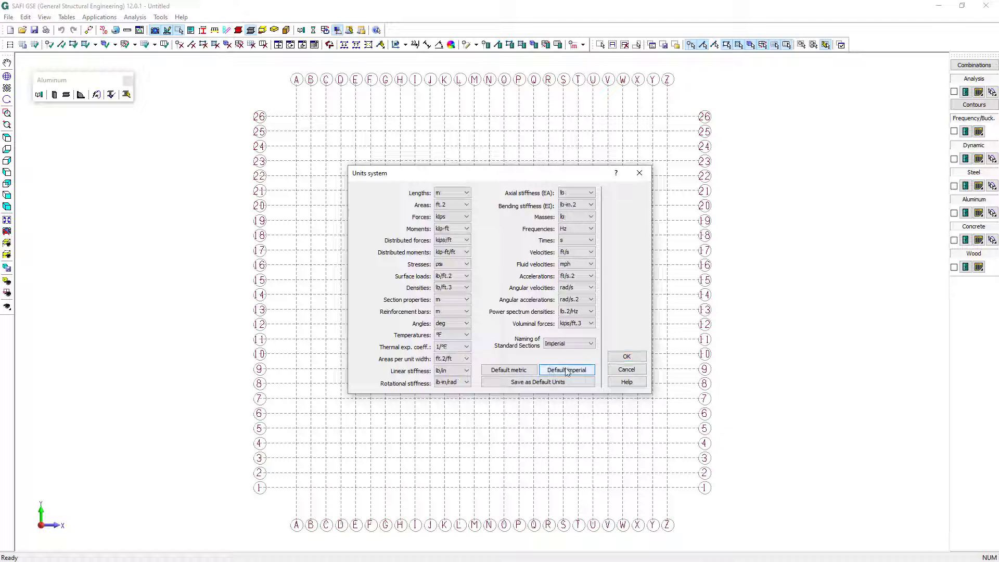
click(626, 356)
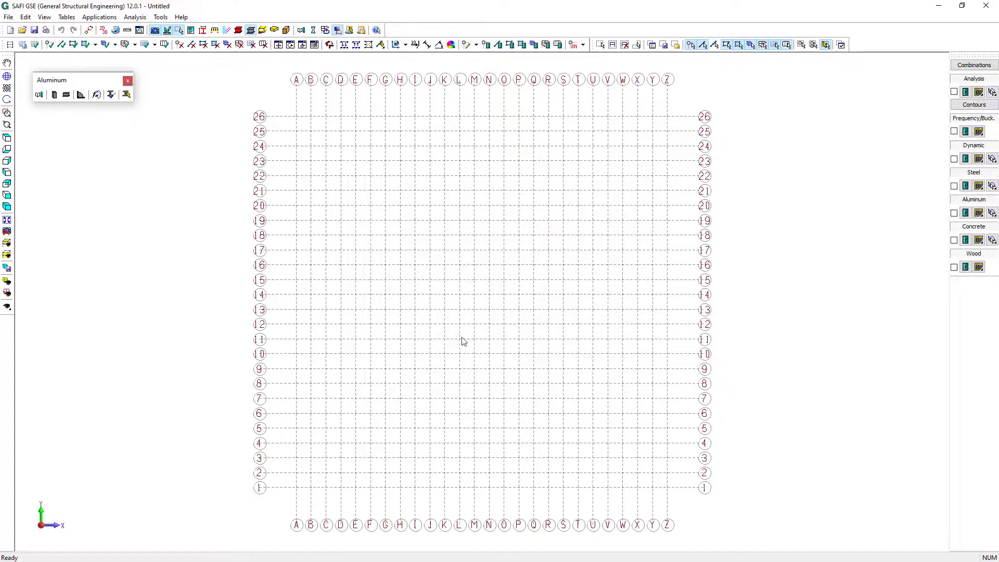
Define storeys L1 and L2 above the base, each with a height of 144 in
click(10, 45)
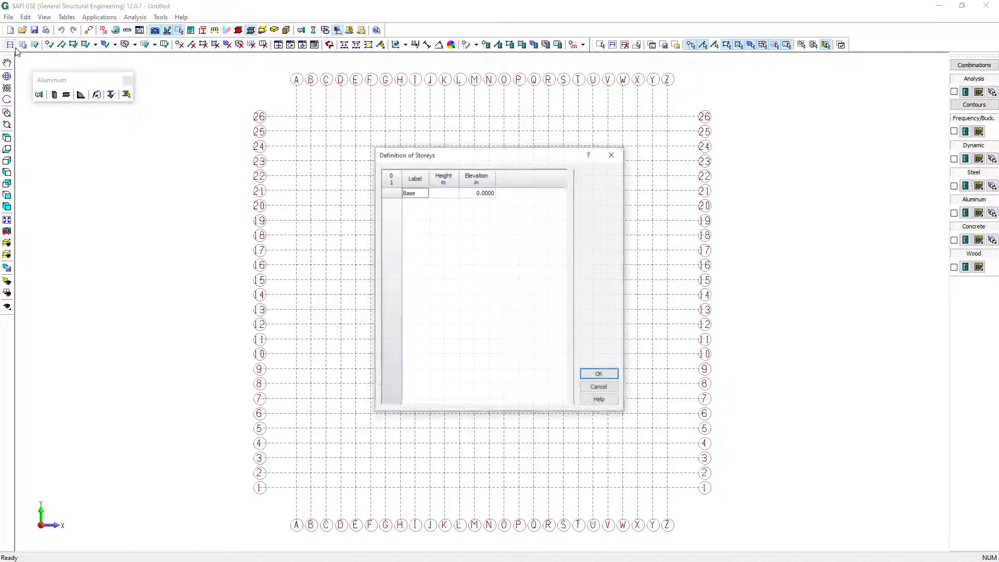
click(445, 194)
key(Down)
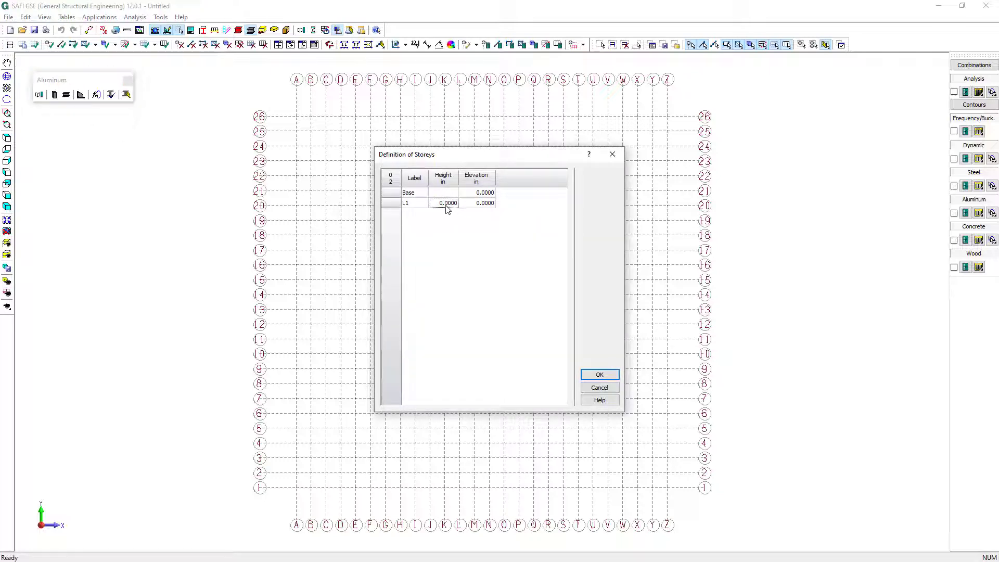
key(Down)
click(447, 204)
text(144)
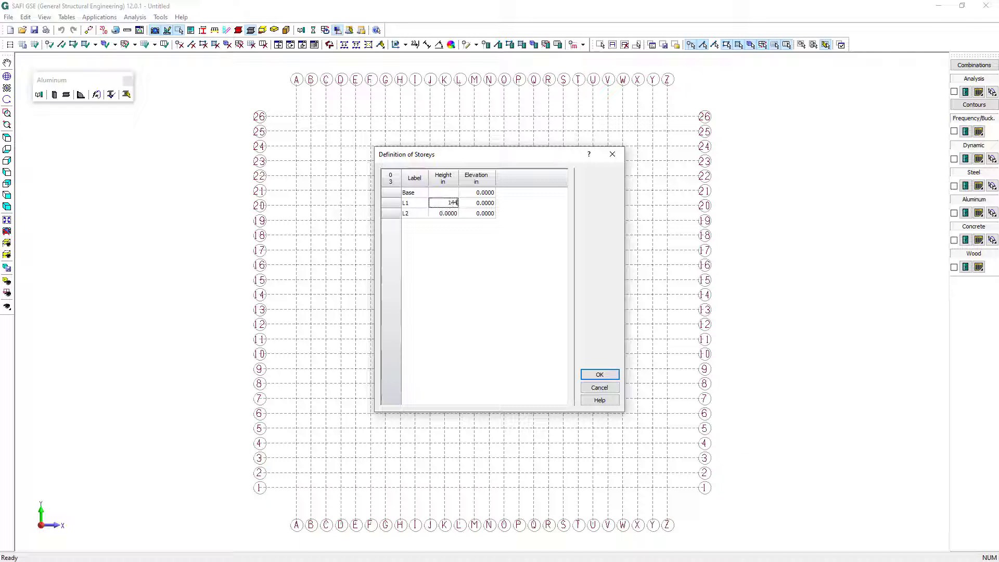
click(453, 215)
text(144)
key(Return)
click(611, 379)
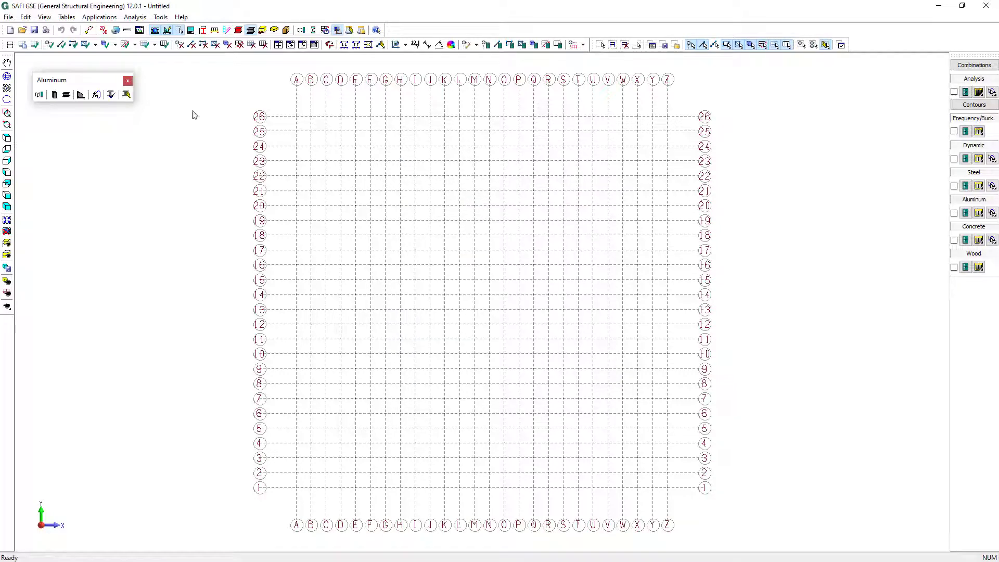
Rename the XY grid as XZ and set its plane to X-Z
click(23, 46)
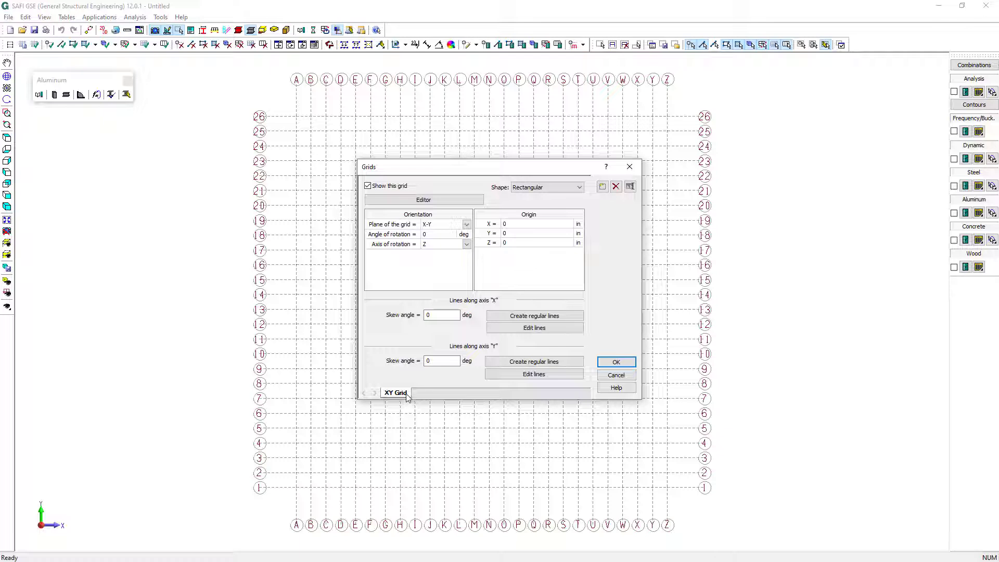
double_click(400, 393)
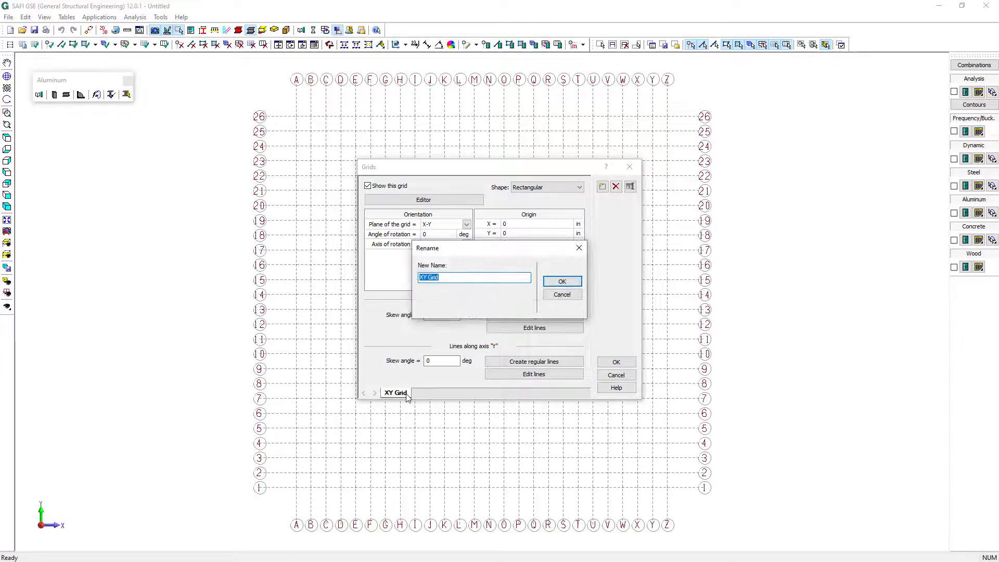
text(XZ)
click(566, 283)
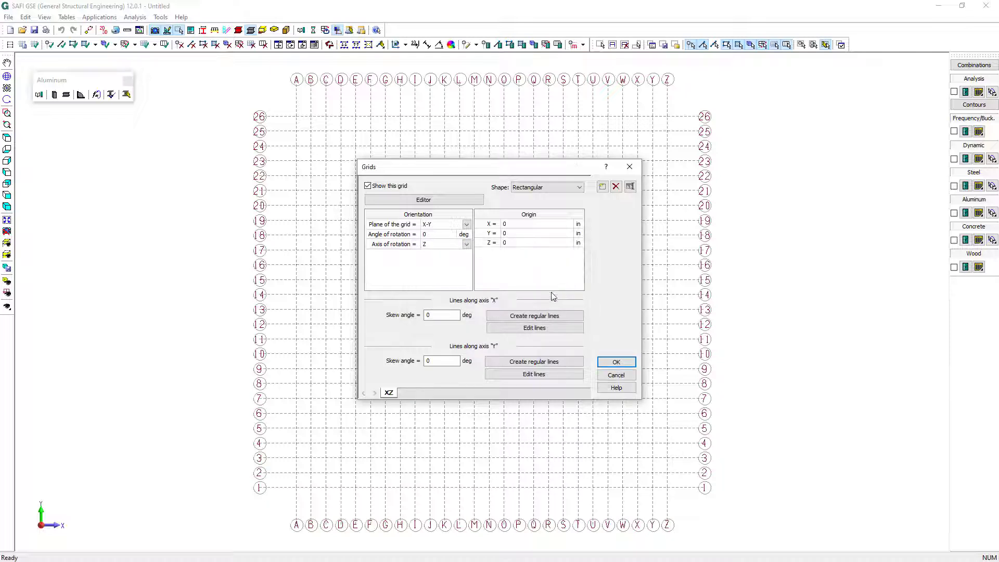
click(446, 247)
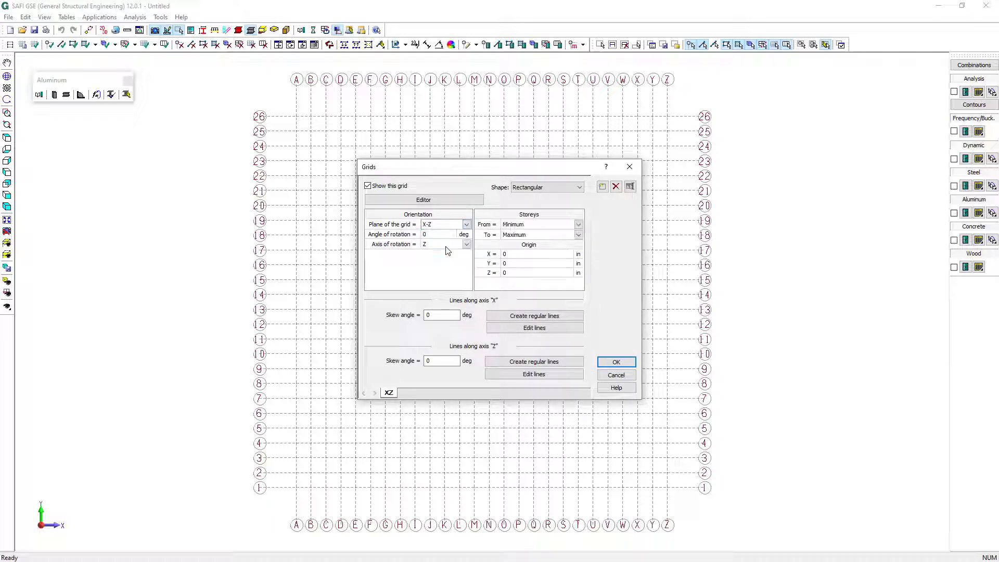
Create regular grid lines along the X axis with 3 divisions spaced 288 in apart
click(530, 317)
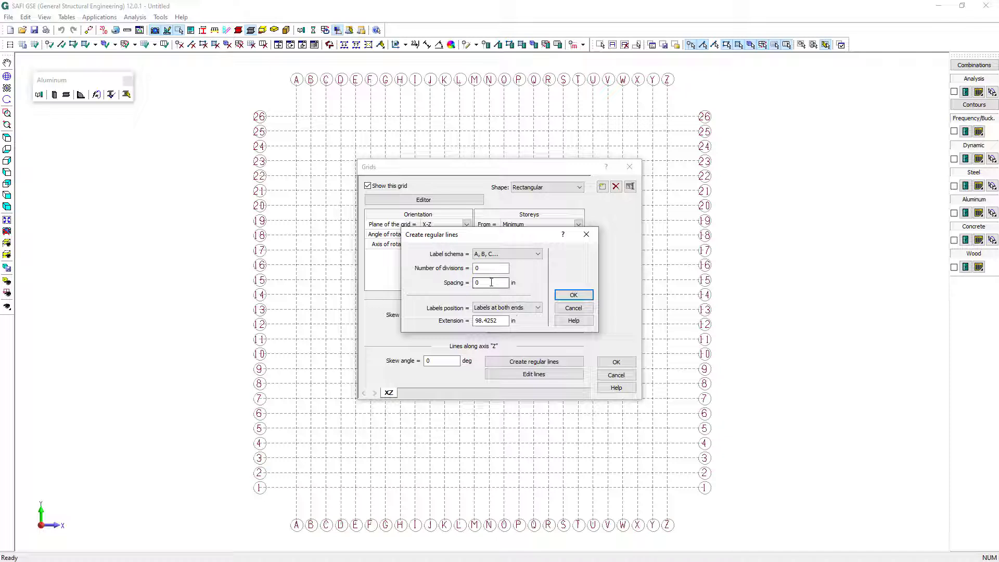
text(288)
double_click(482, 267)
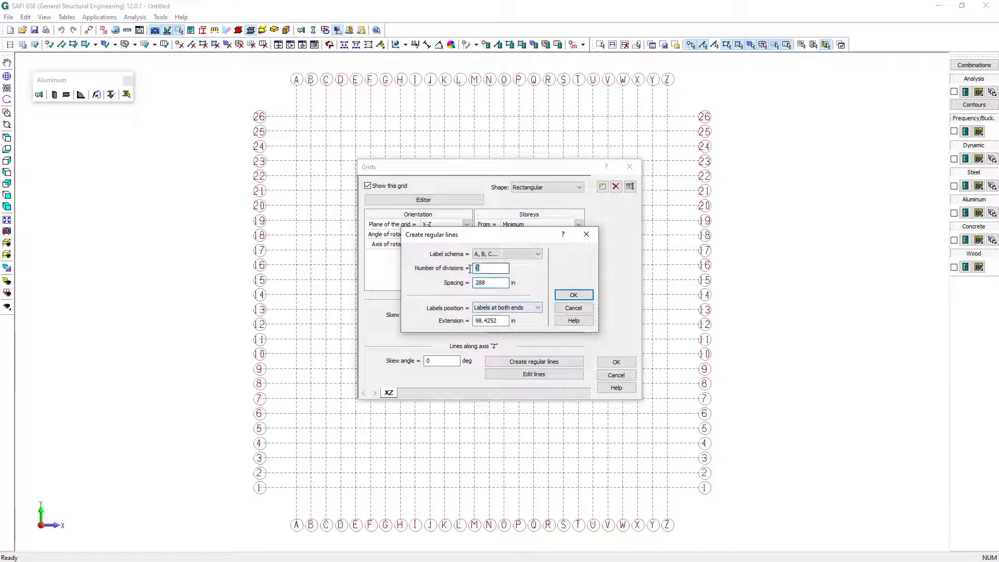
text(3)
click(574, 295)
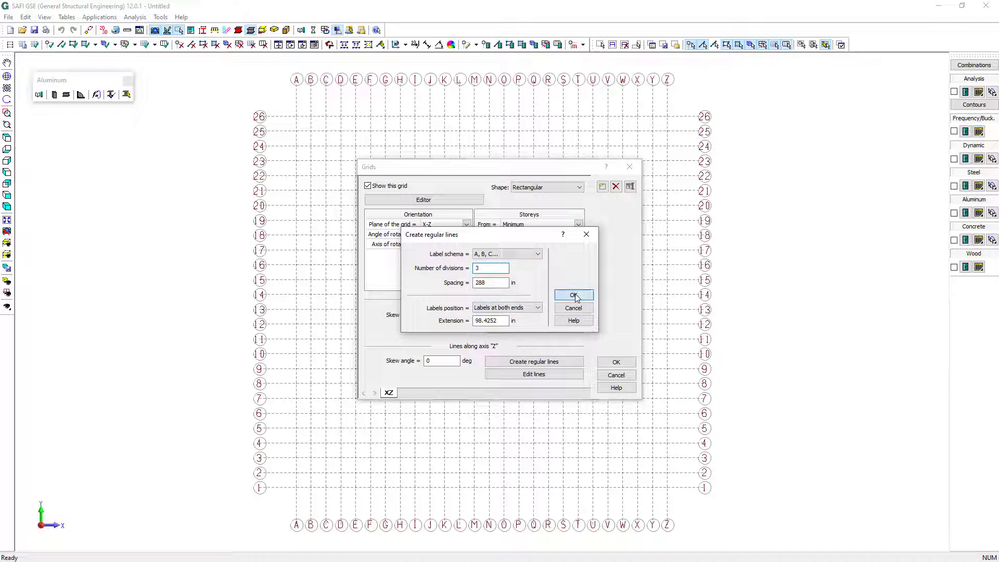
Create regular grid lines along the Z axis with 3 divisions at 276 in spacing, and apply the grid definition
click(554, 363)
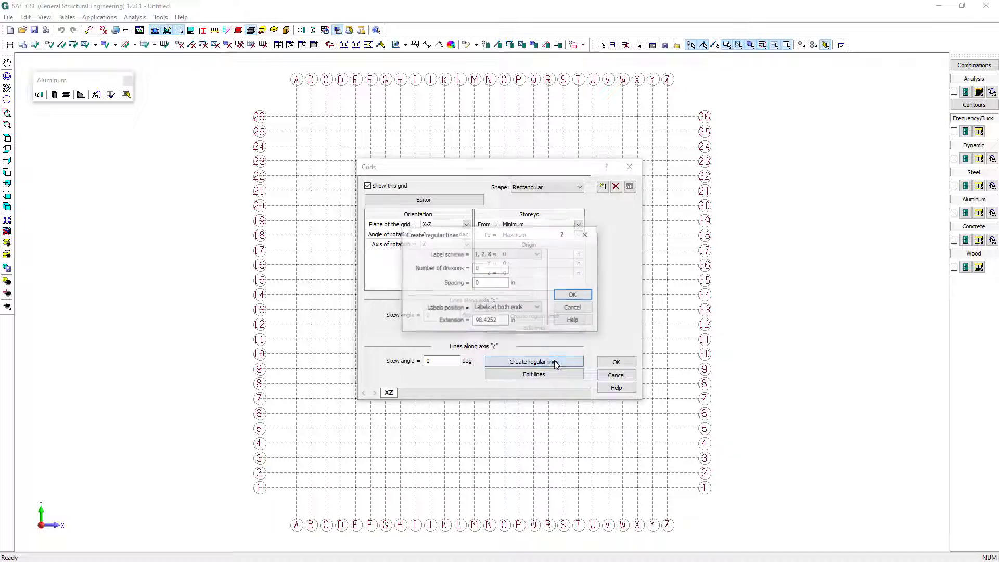
double_click(485, 269)
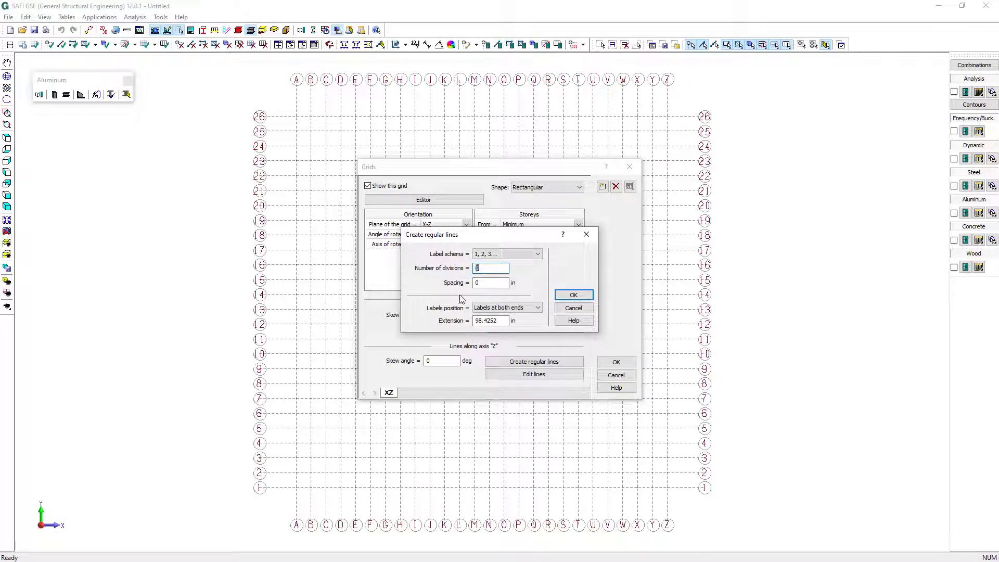
text(3)
key(Tab)
text(276)
click(585, 295)
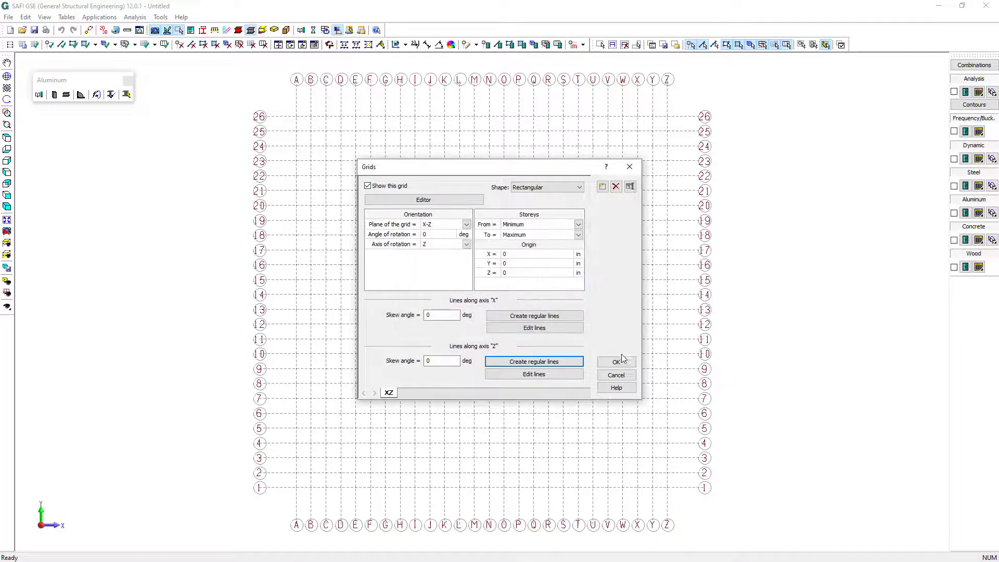
click(616, 362)
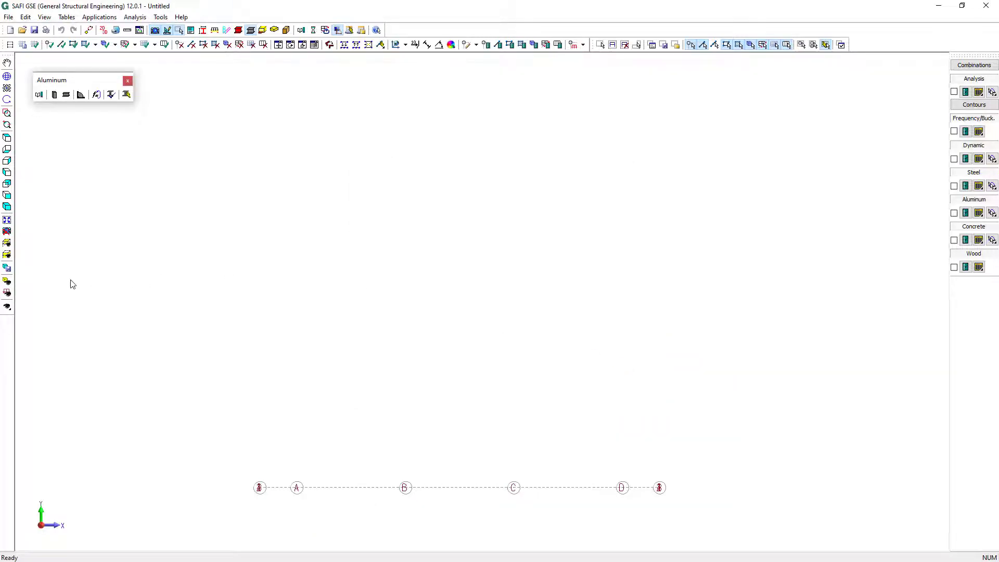
Add joints at all the base grid intersections between axes A–D and 1–4
click(7, 220)
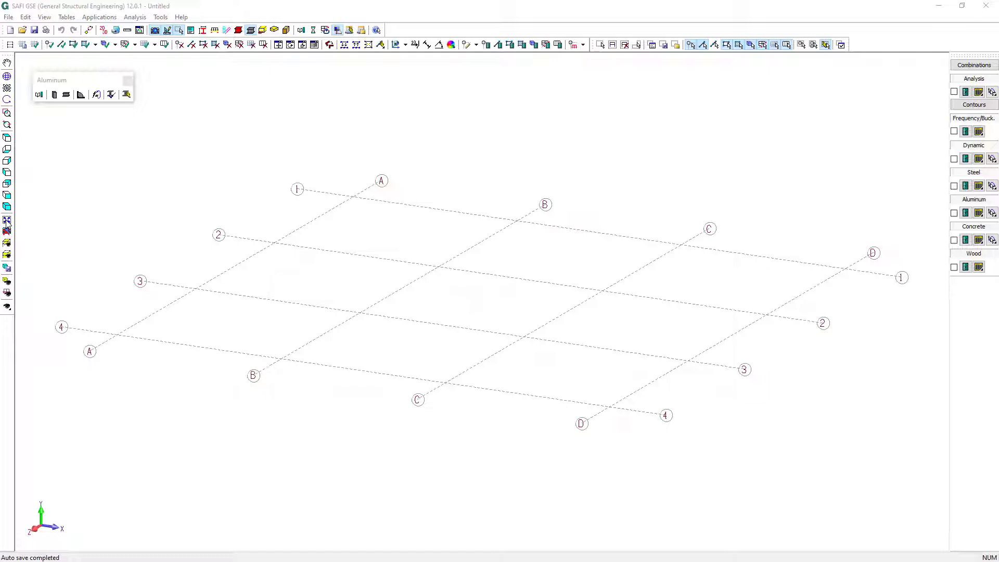
click(49, 44)
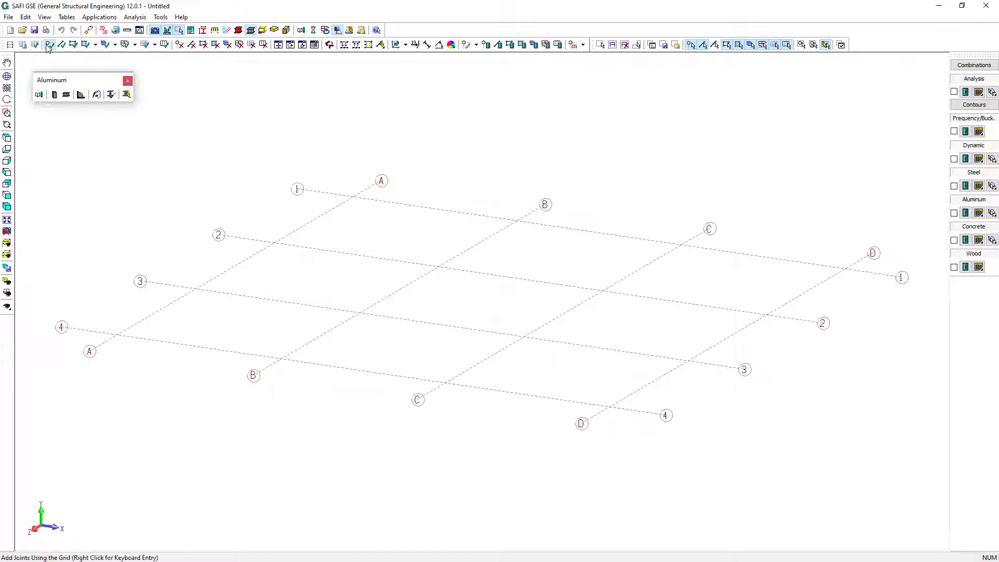
drag(58, 139, 896, 446)
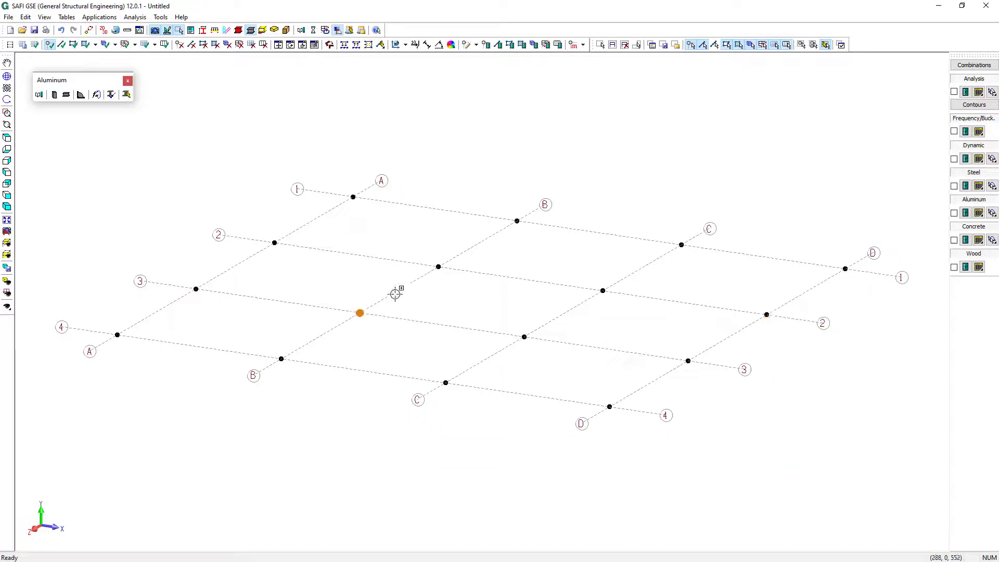
key(Escape)
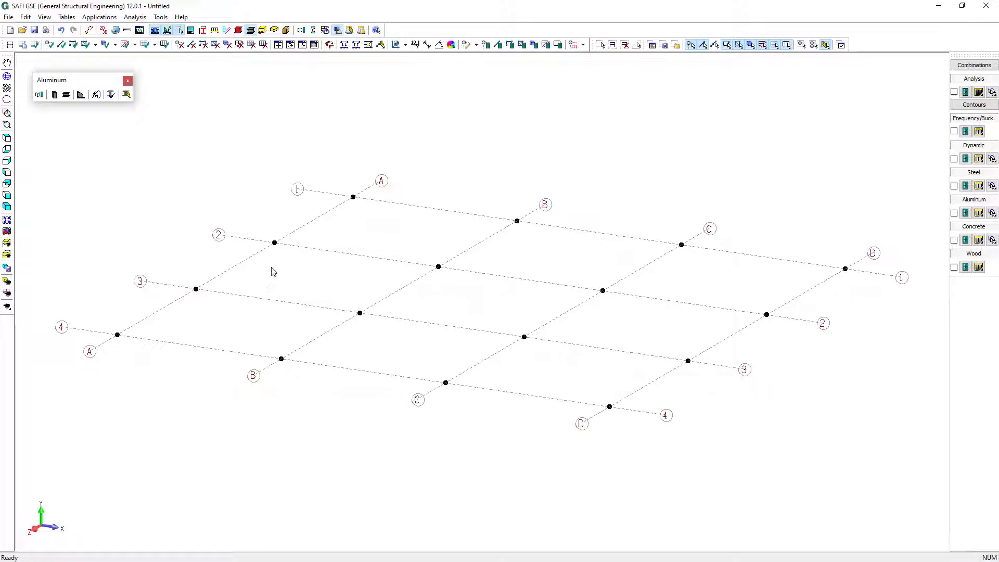
Extrude all the base joints vertically into columns with a Y displacement of 144 in and 2 copies
drag(59, 138, 895, 473)
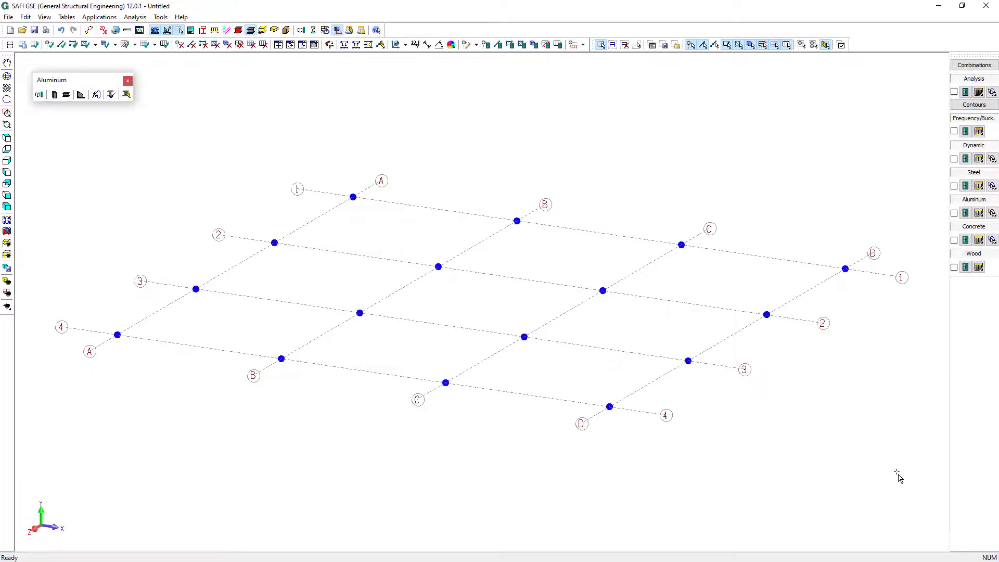
click(278, 45)
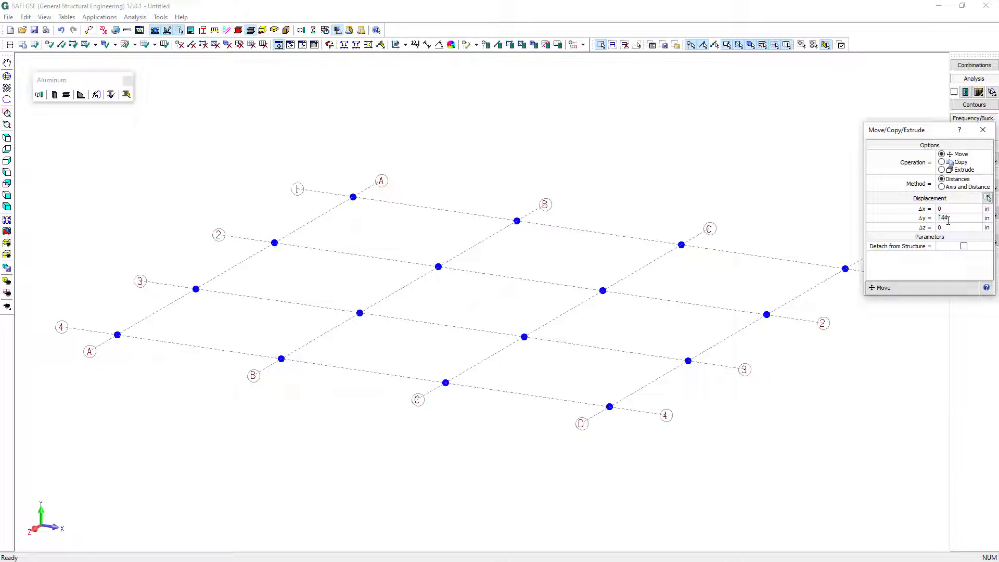
click(952, 173)
click(960, 248)
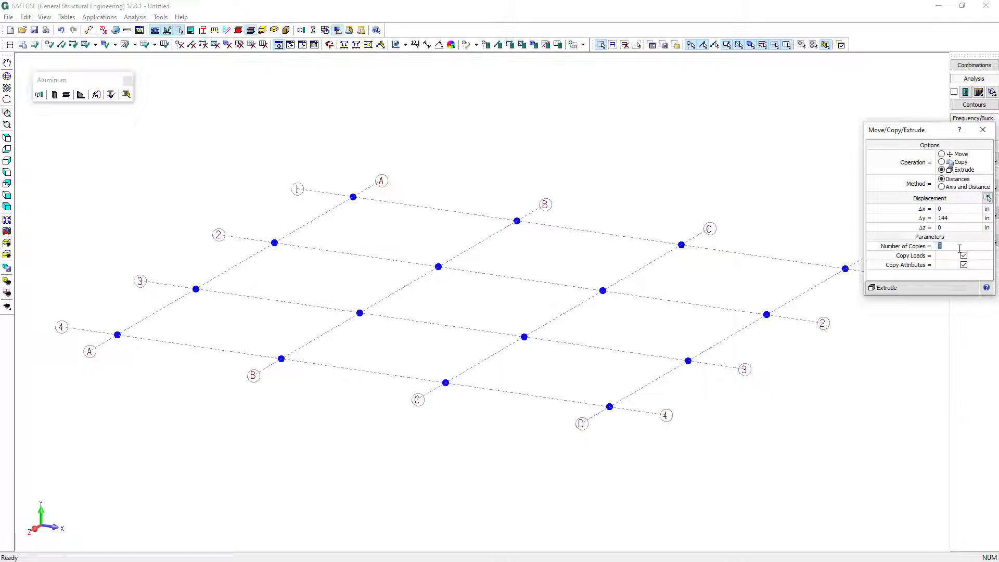
click(928, 290)
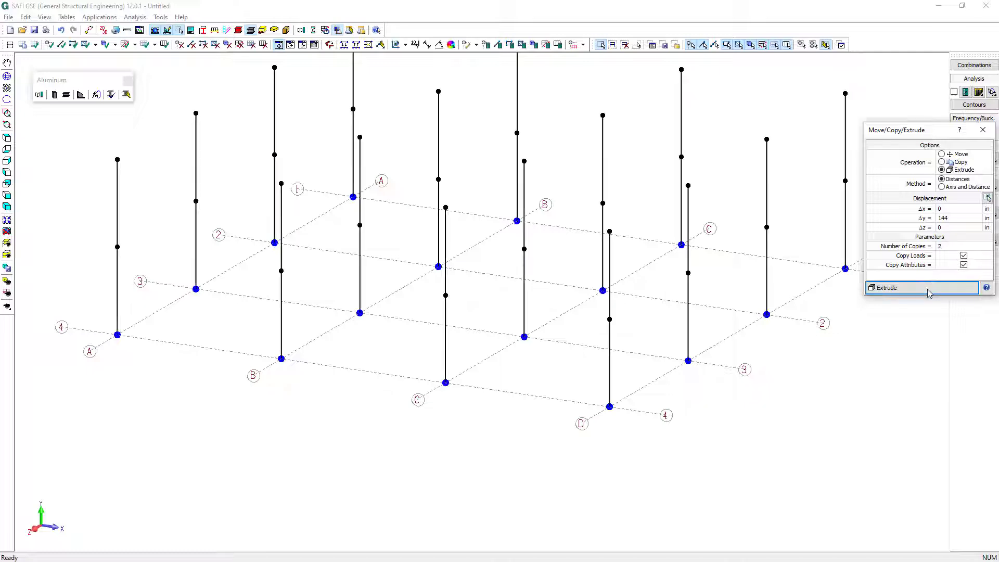
click(984, 131)
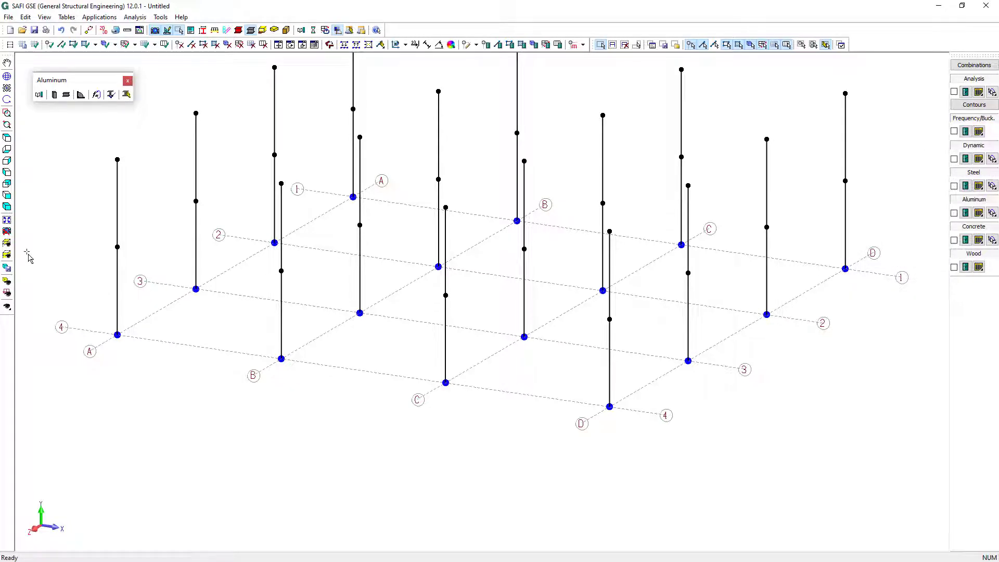
Display only the plan of level L1 at 144 in
click(8, 244)
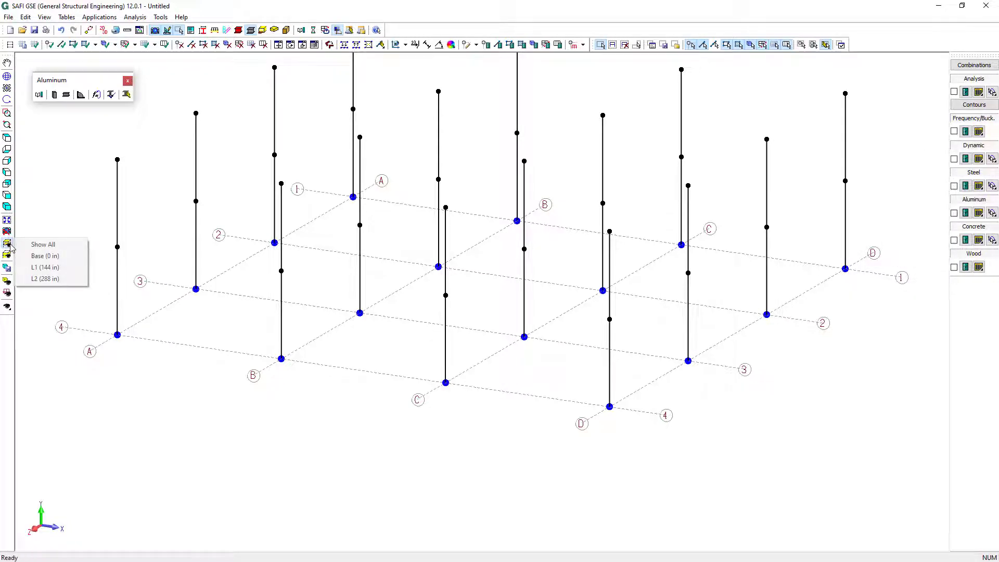
click(46, 267)
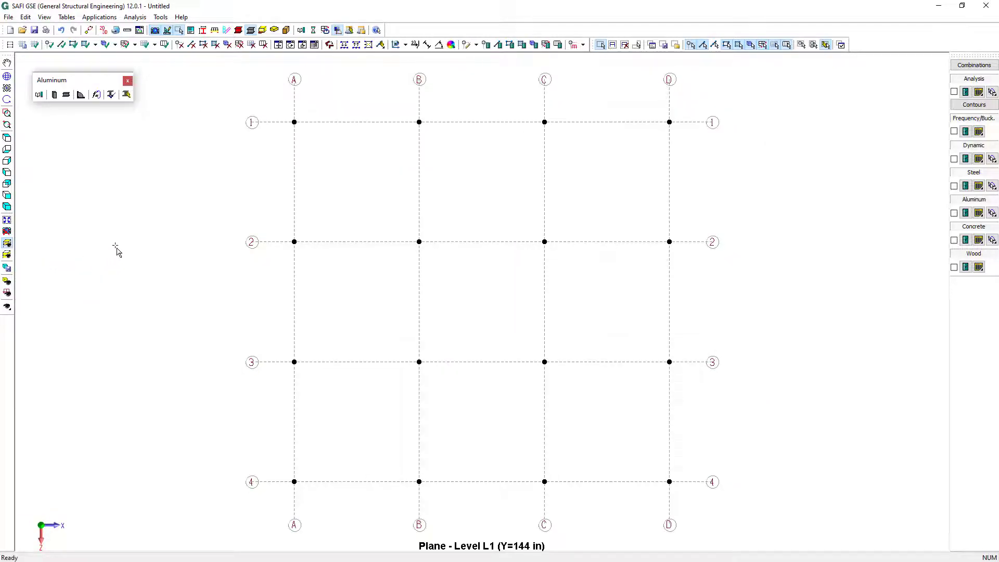
Connect all level L1 joints with members, and delete the axis 2 members and the axis B and C members between axes 3 and 4
click(62, 44)
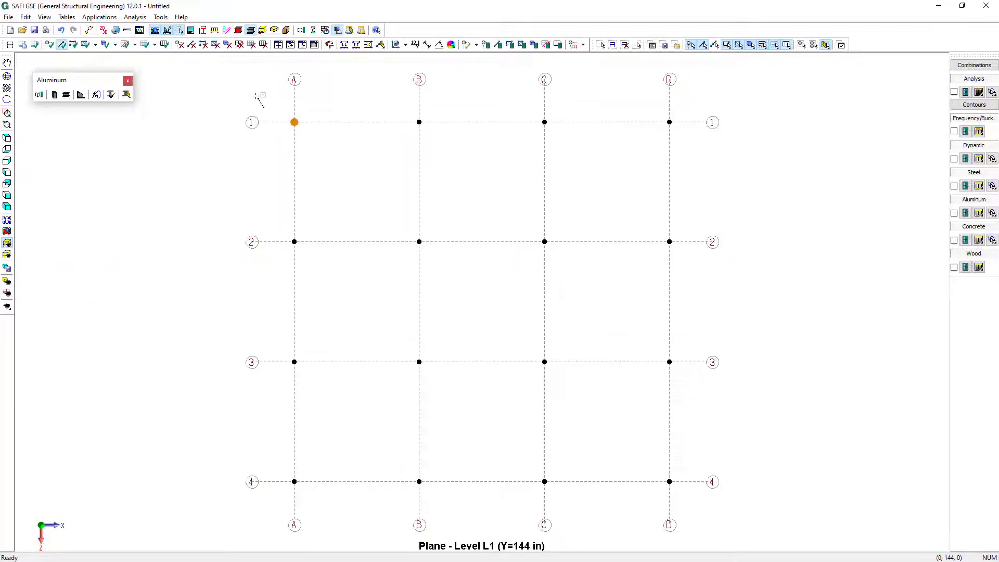
drag(255, 96, 778, 504)
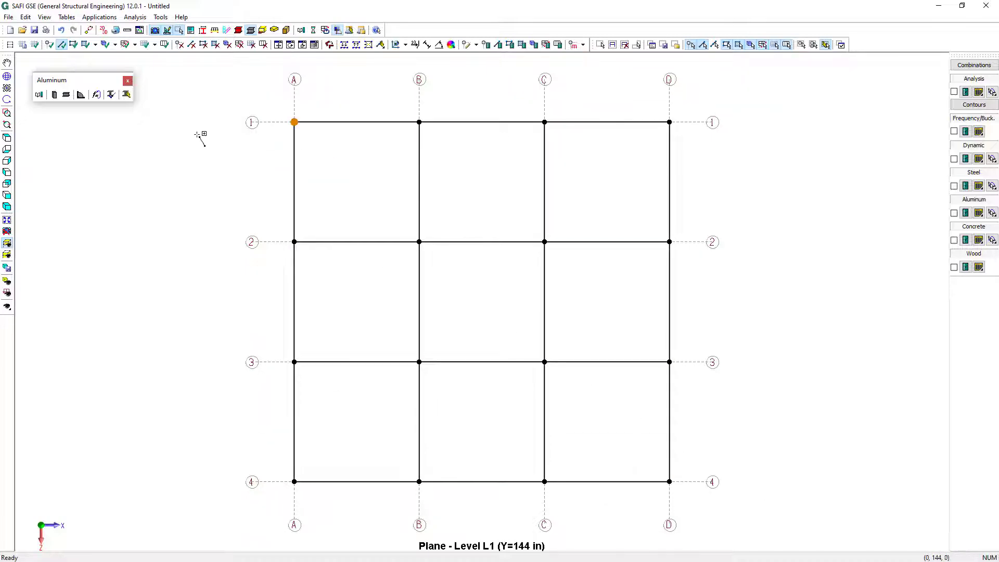
click(192, 45)
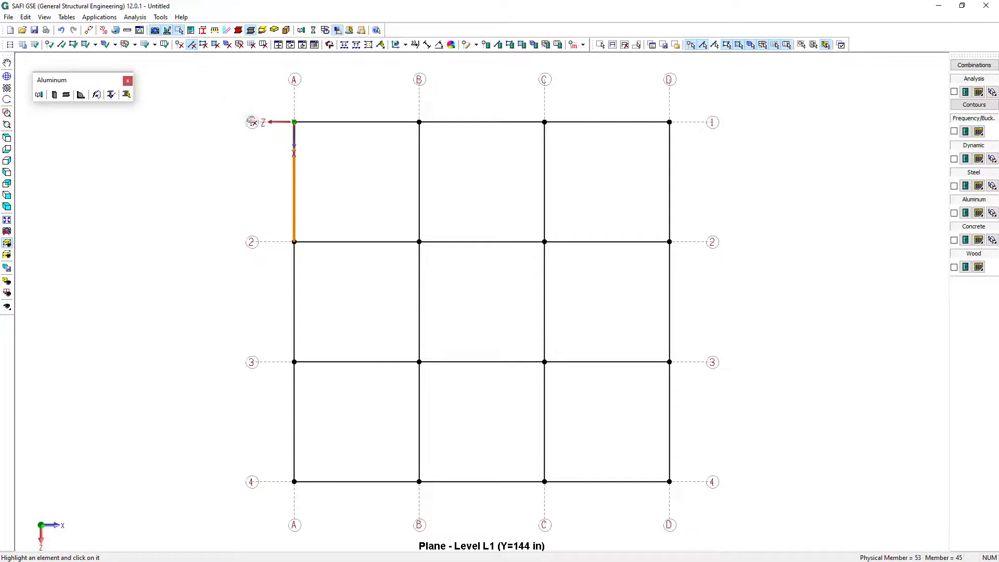
click(360, 232)
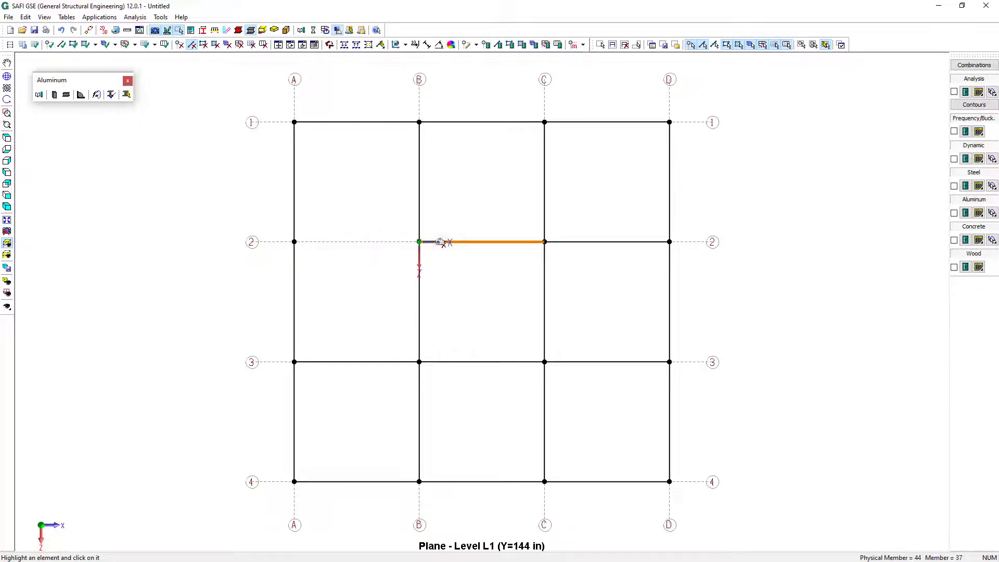
click(471, 243)
click(658, 245)
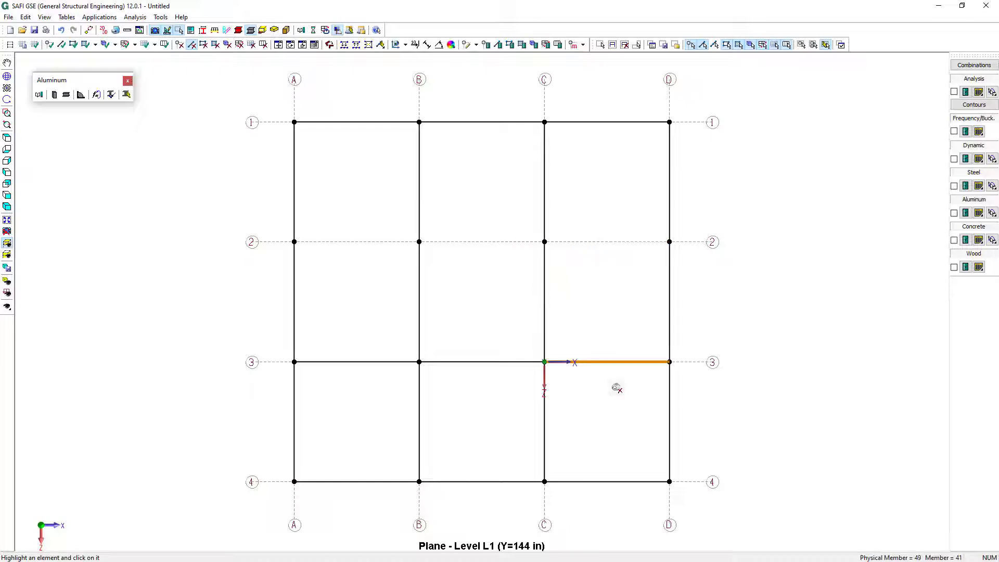
click(559, 419)
click(443, 419)
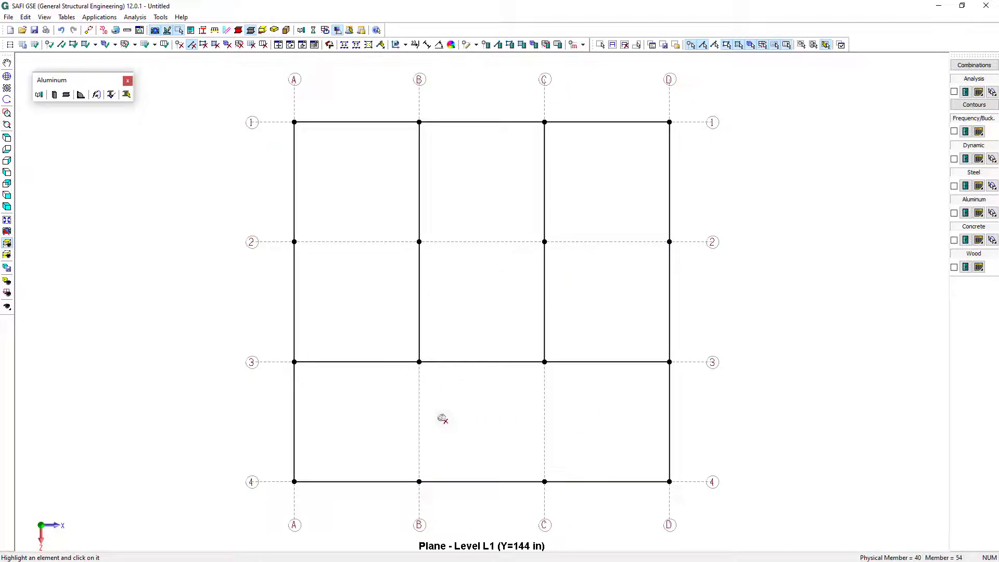
Display the plan of level L2 at 288 in and connect all its joints with members along the grid
click(7, 246)
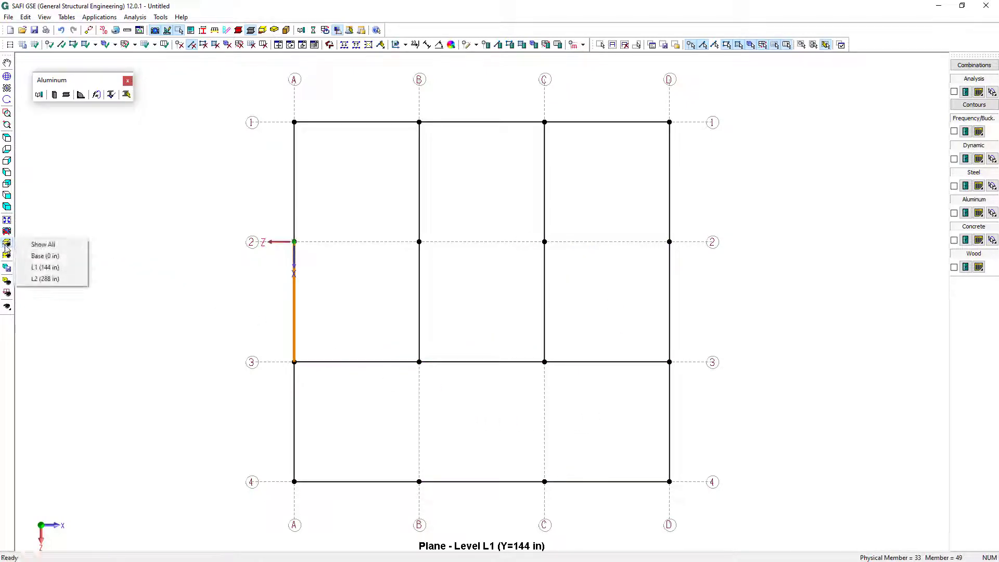
click(45, 279)
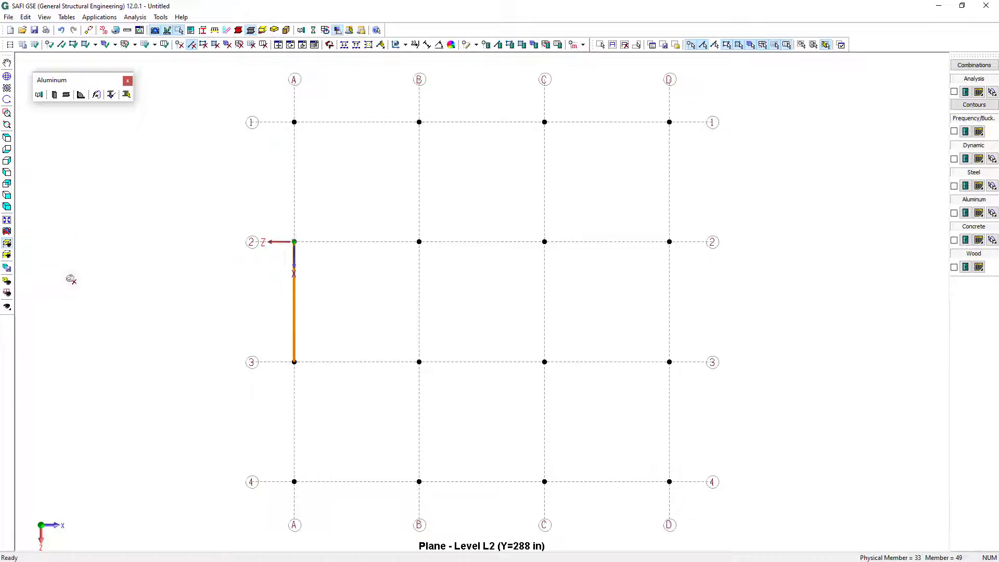
click(62, 44)
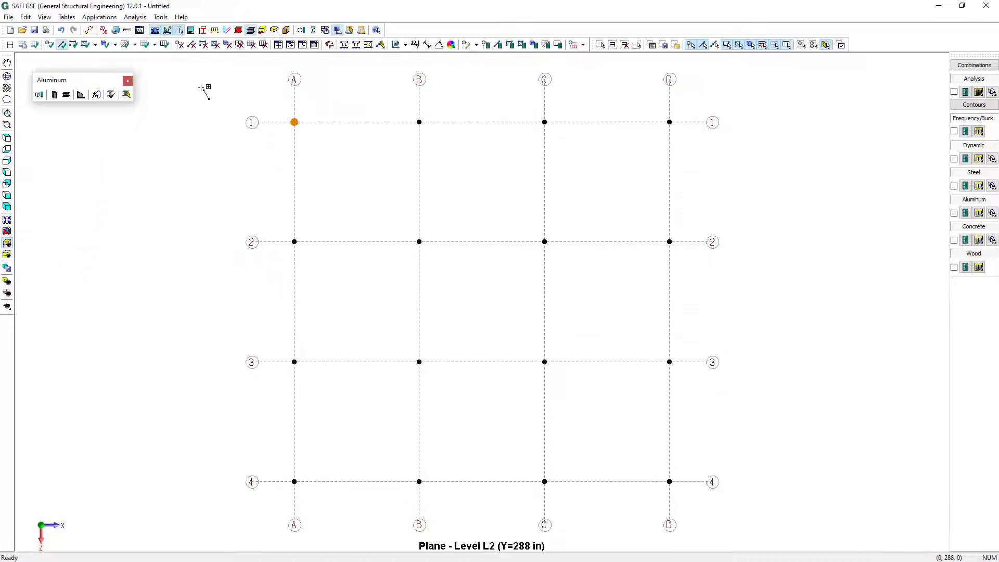
drag(216, 87, 773, 504)
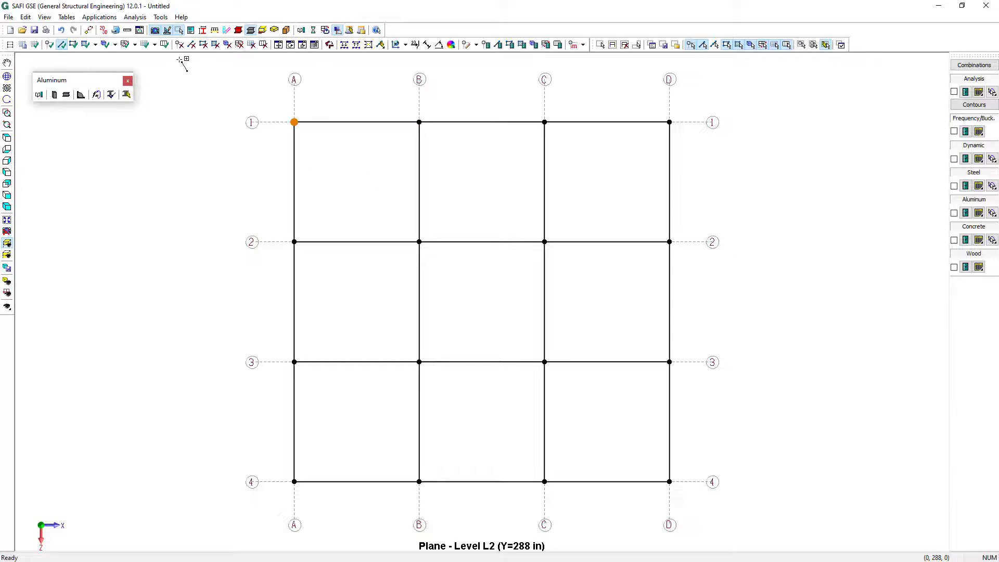
Delete all level L2 members along axes B and C between axes 1 and 4, and show the entire structure
click(192, 45)
click(437, 194)
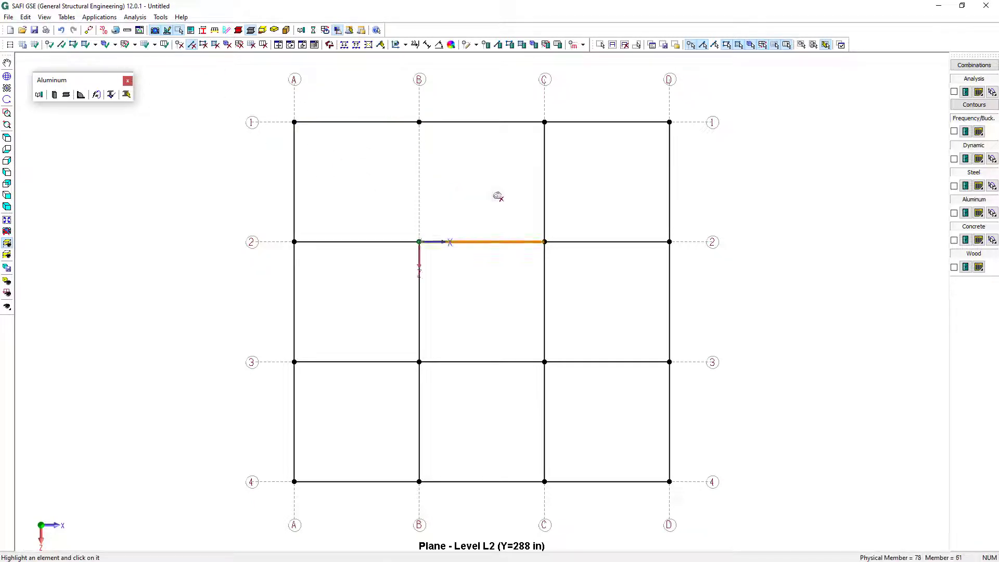
click(541, 196)
click(430, 286)
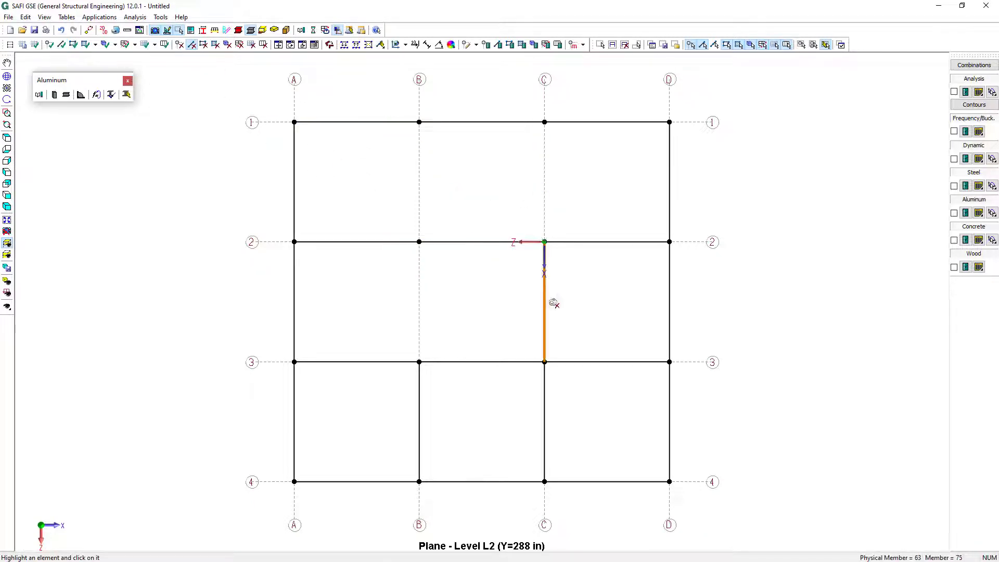
click(551, 302)
click(432, 411)
click(572, 423)
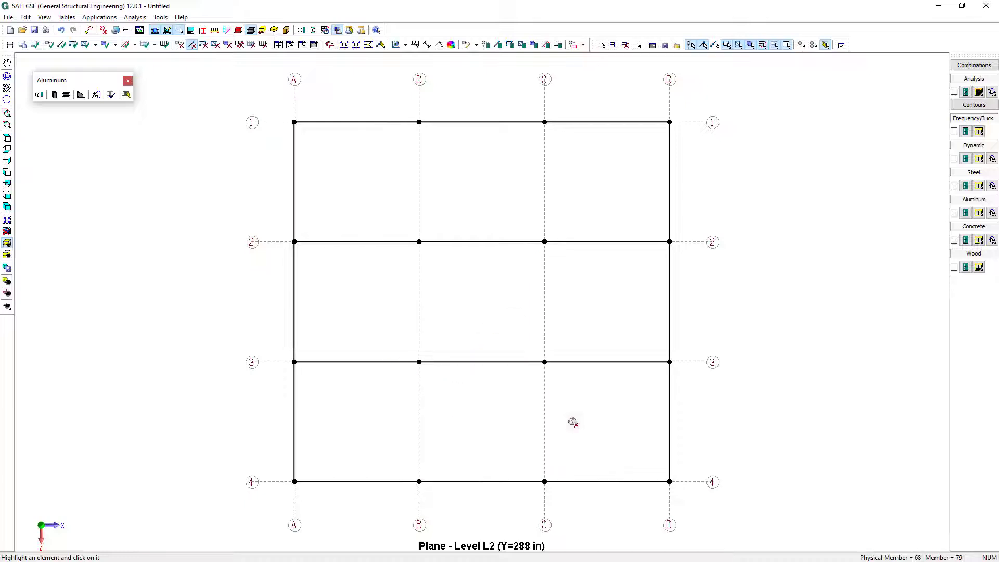
key(Escape)
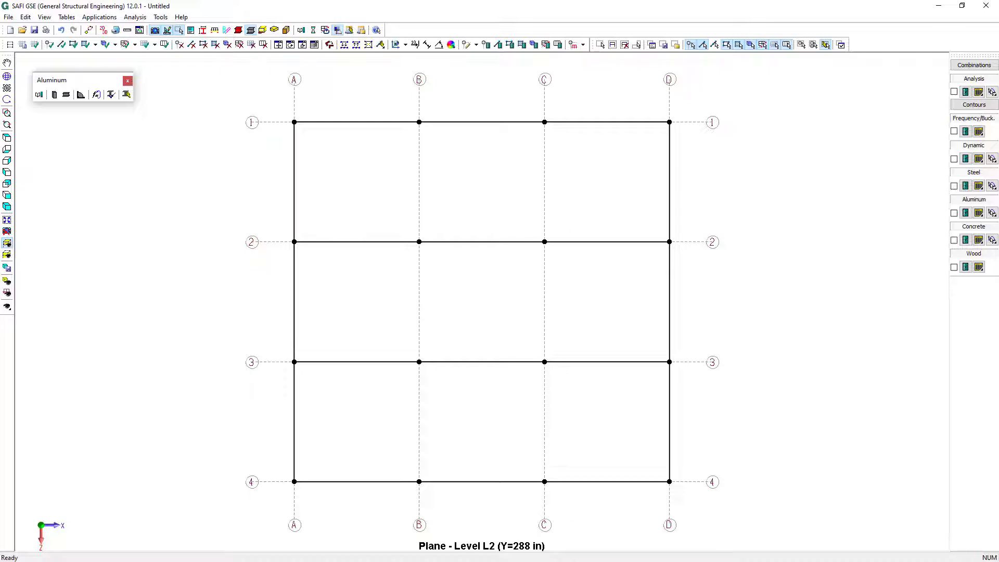
click(10, 245)
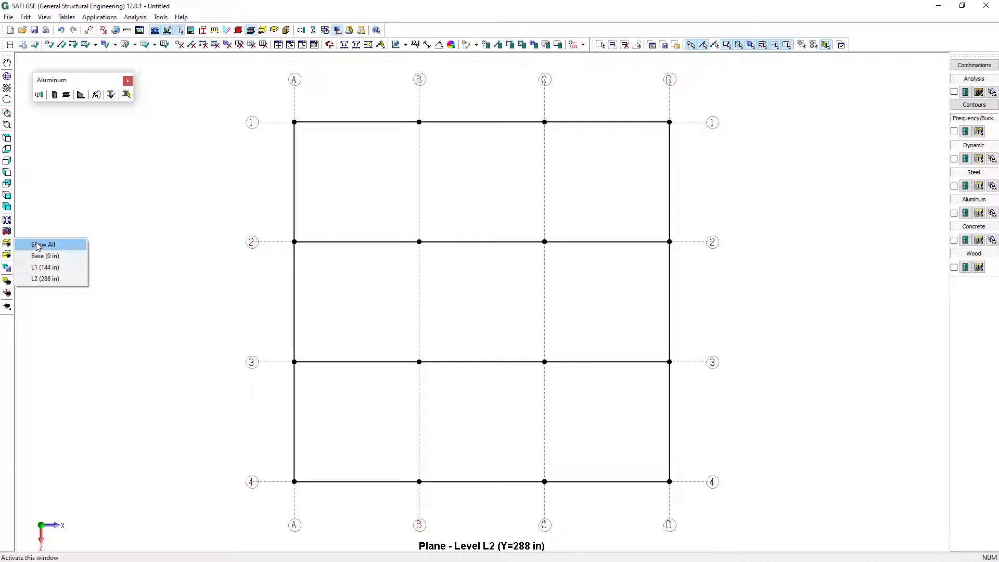
click(38, 244)
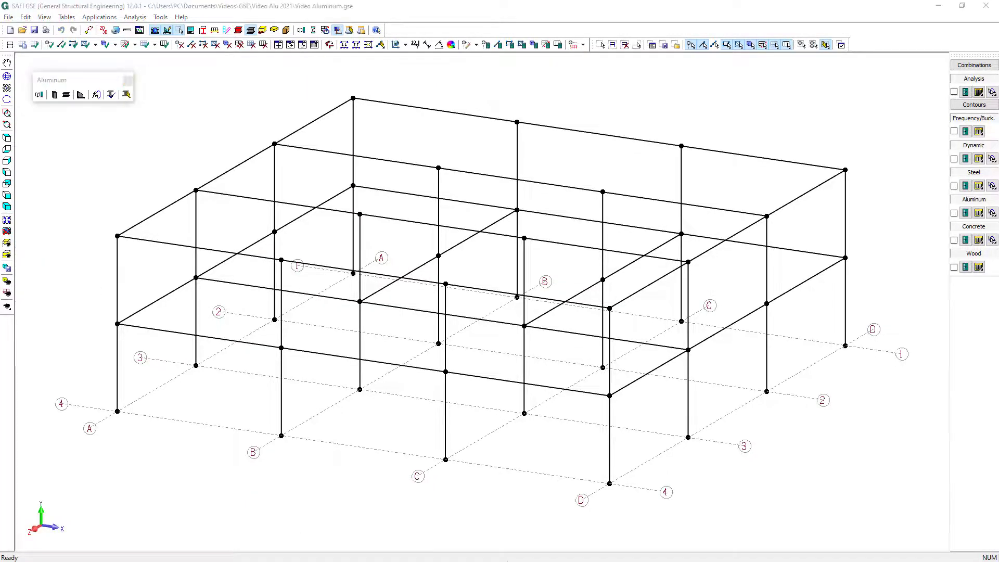
Start defining a non-standard section and add the Aluminum - AA extrusion alloy AA-6061-T6 to the project's materials
click(67, 19)
mouse_move(106, 226)
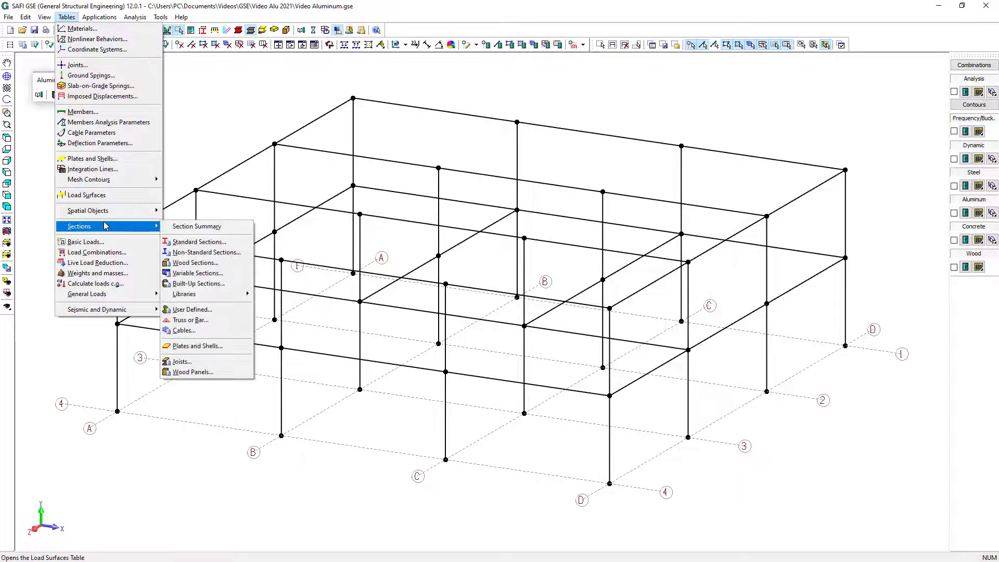
click(216, 255)
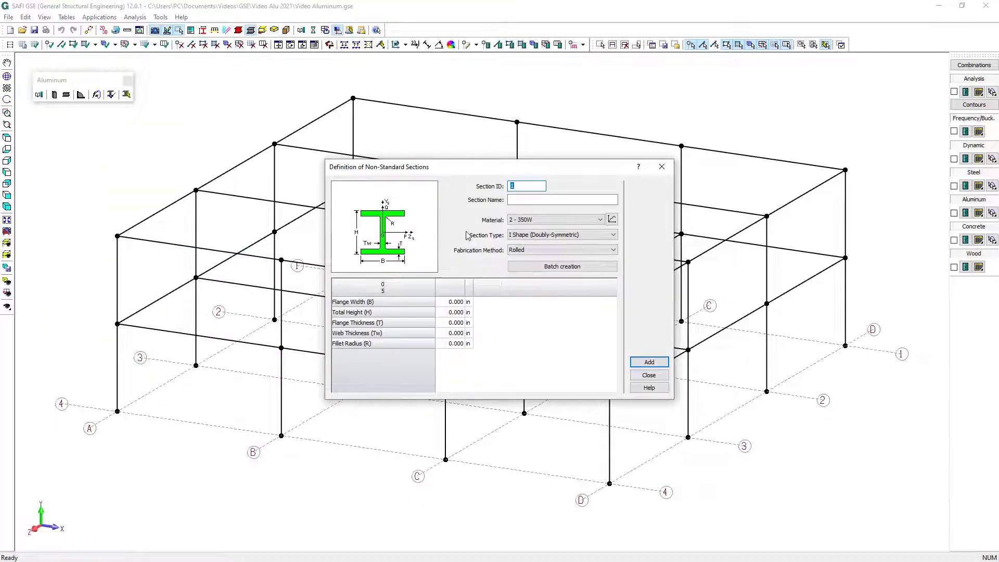
click(612, 219)
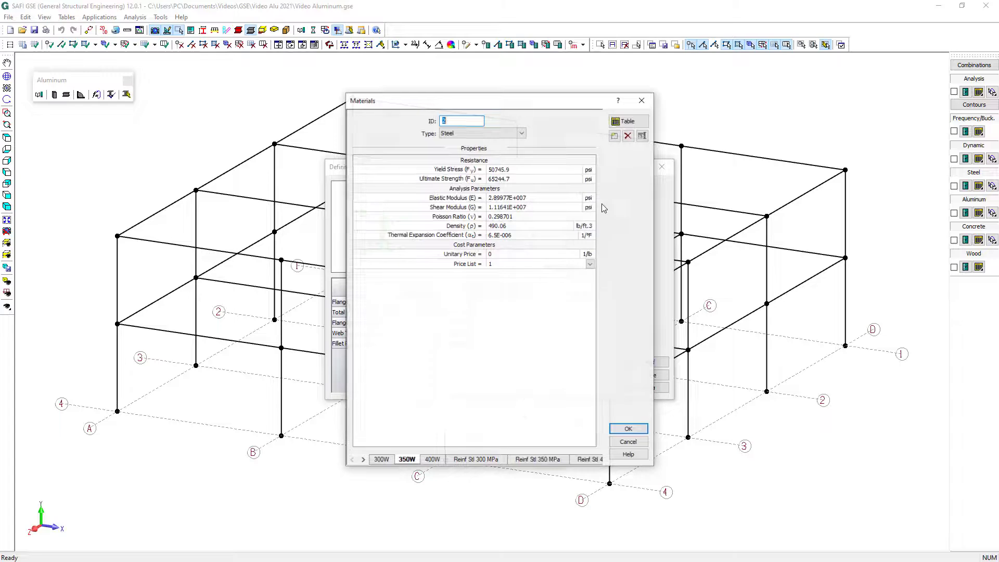
click(614, 136)
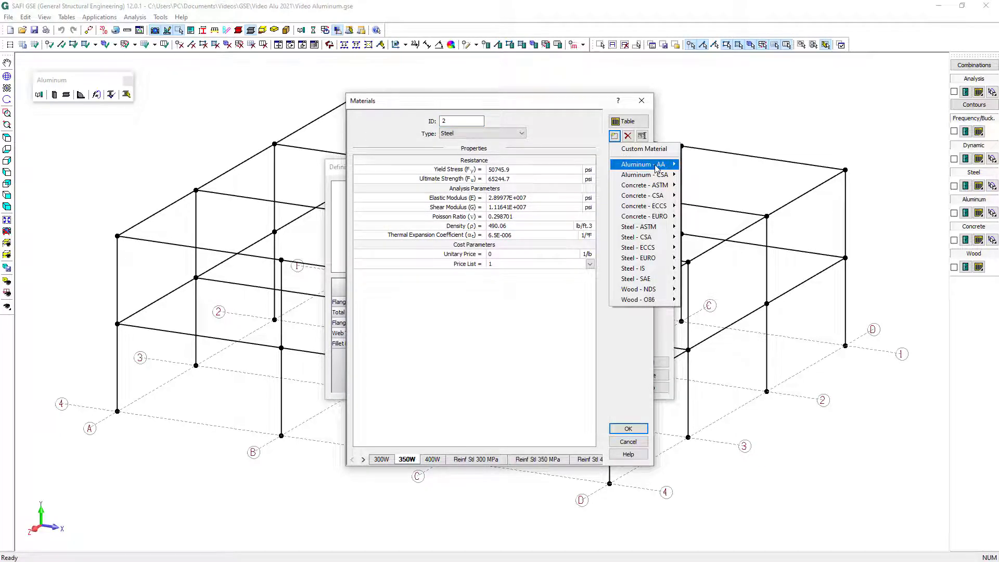
mouse_move(658, 164)
mouse_move(716, 186)
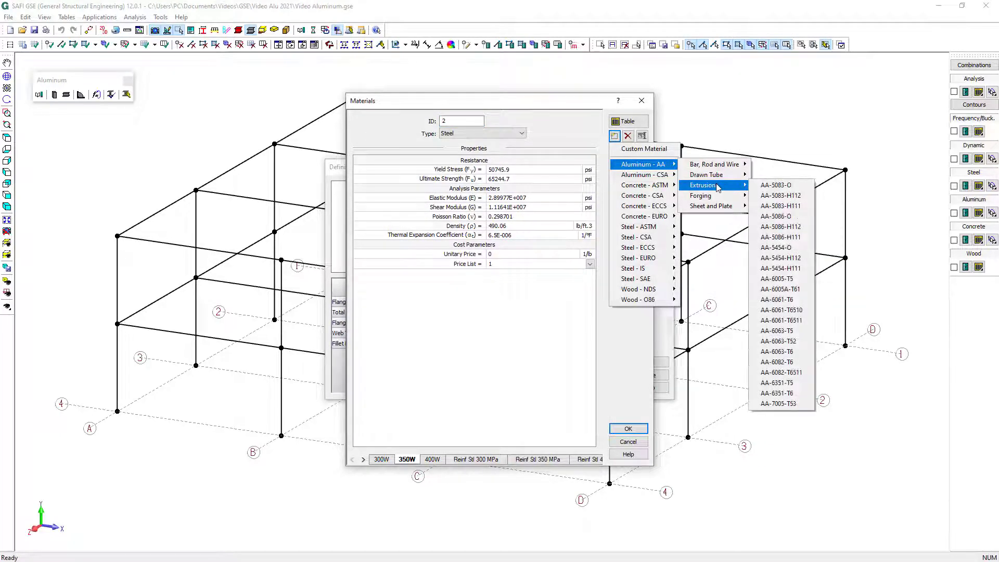
click(791, 300)
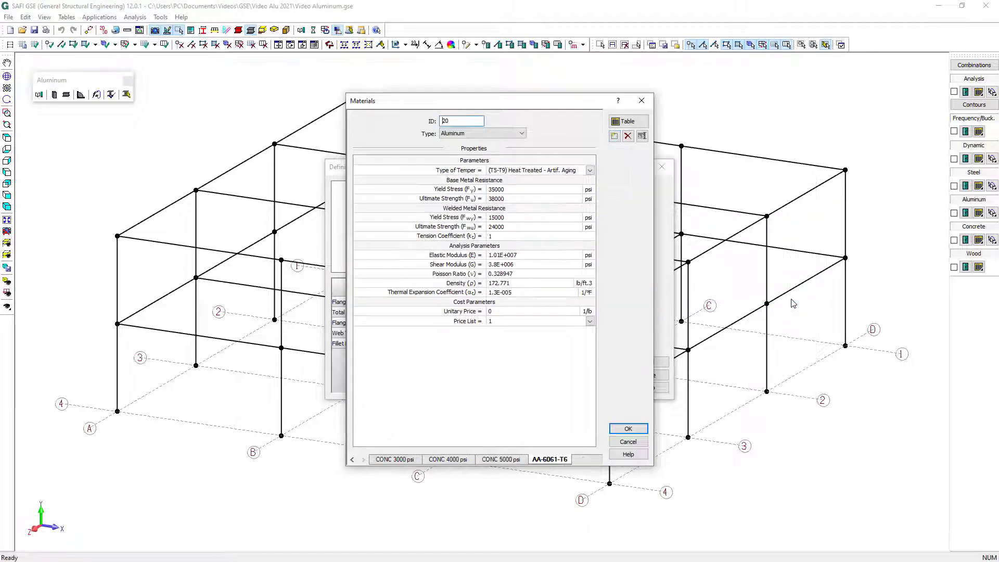
click(627, 428)
Name the new doubly-symmetric I section I21x8x0.6x0.4
click(521, 200)
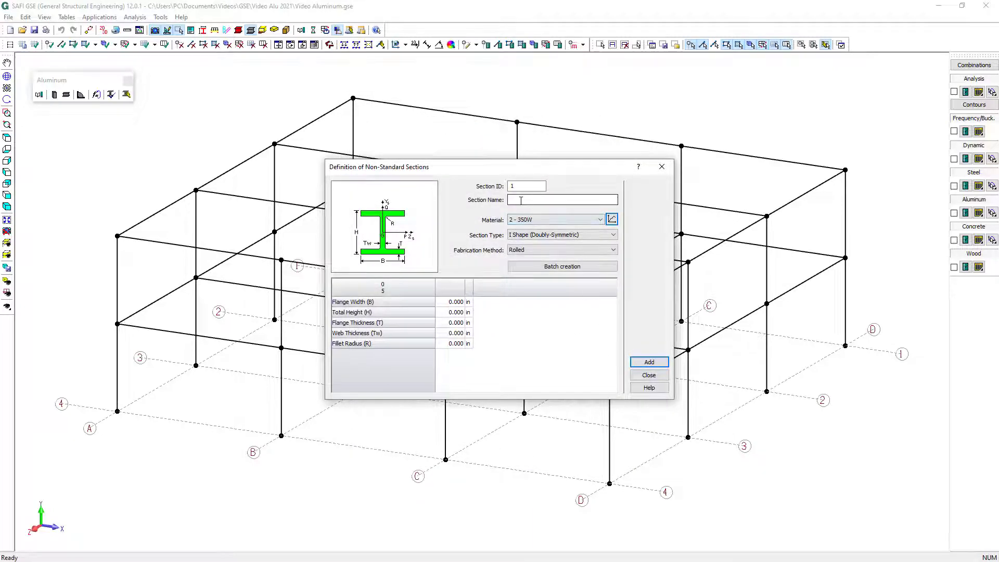
click(520, 200)
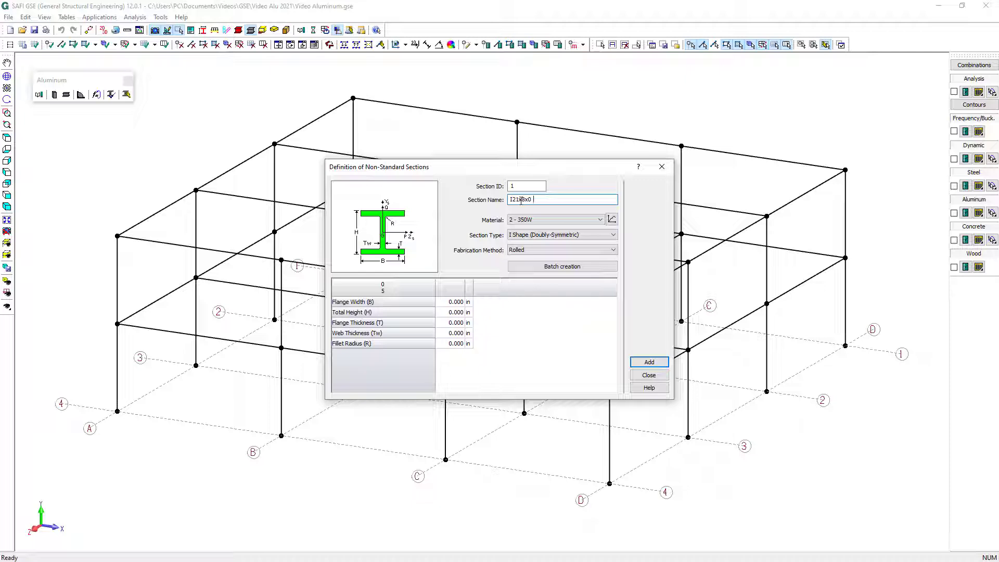
text(6x0.4)
Set the I section's flange width to 8 in, height to 21, flange thickness to 0.6, web thickness to 0.4 and fillet radius to 0.646
click(457, 302)
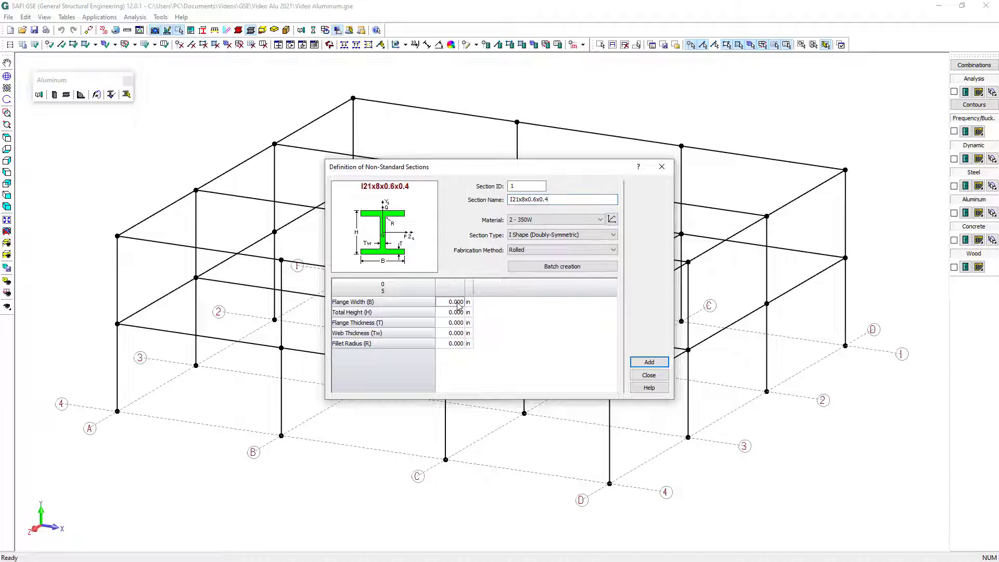
text(8)
click(450, 315)
text(21)
click(459, 323)
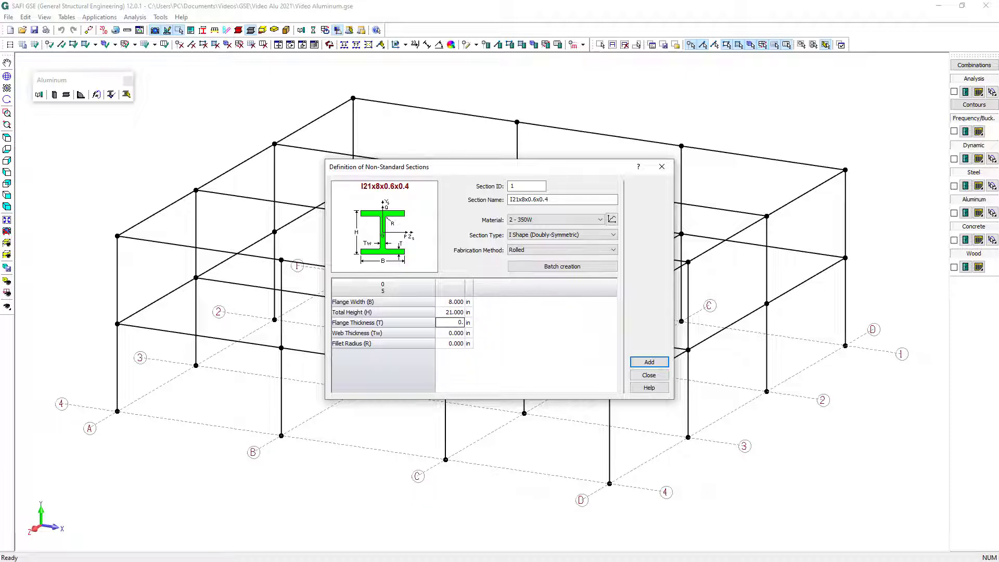
click(450, 334)
text(0.4)
click(455, 345)
text(0)
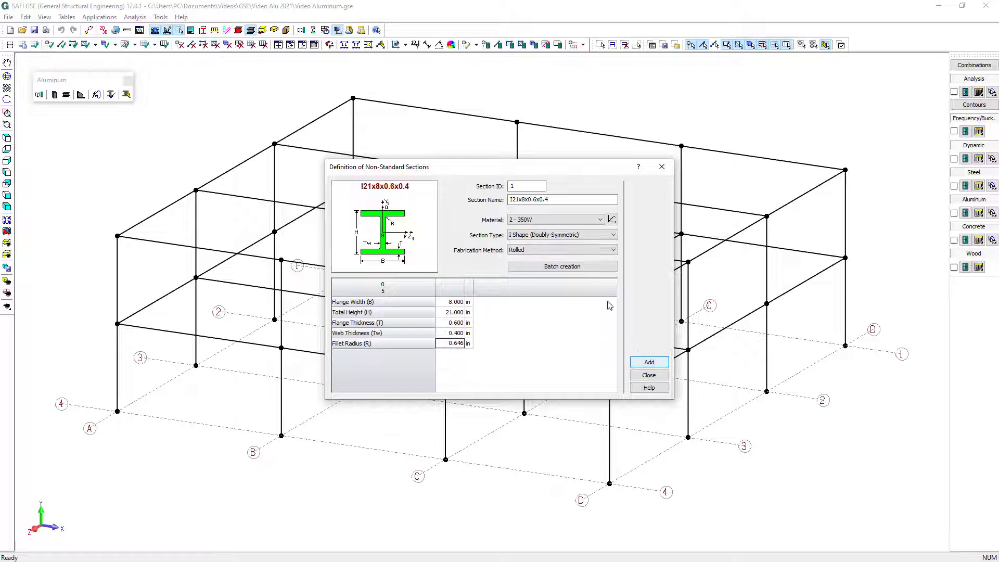
Assign material AA-6061-T6 to the I21x8x0.6x0.4 section and add the section
click(566, 225)
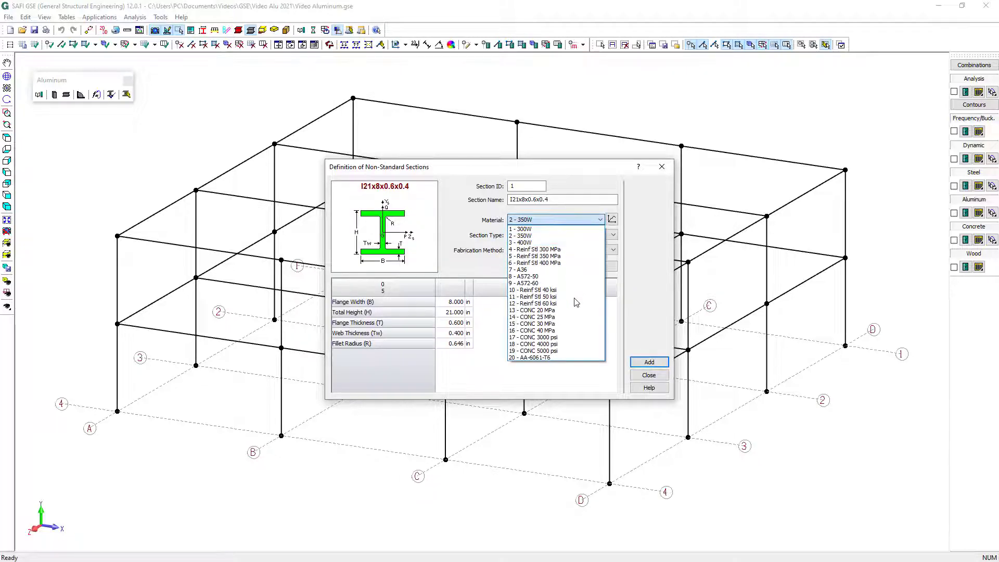
click(577, 358)
click(653, 363)
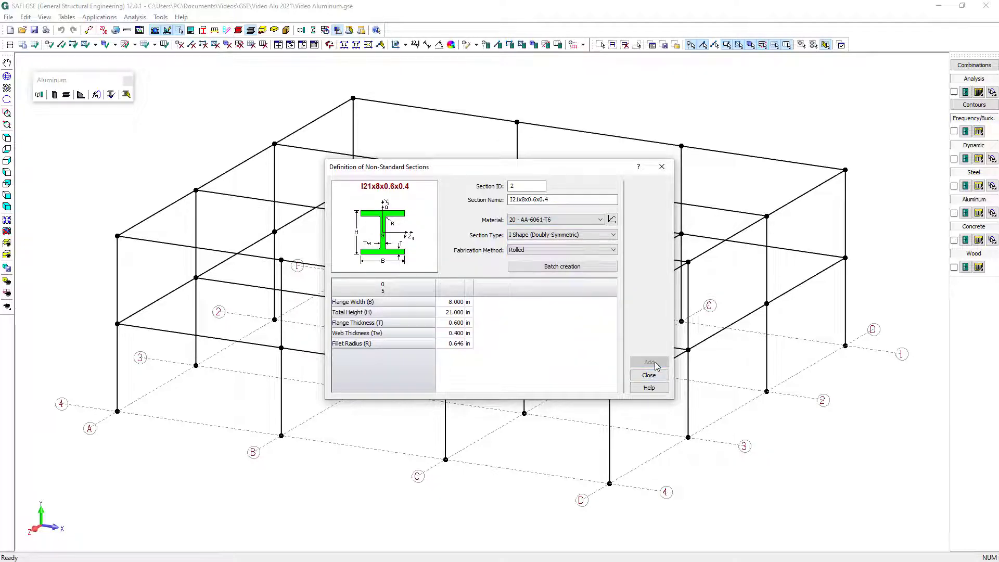
Set the next section's type to Hollow Rectangular Section and name it HSS7x7x3/8
click(542, 238)
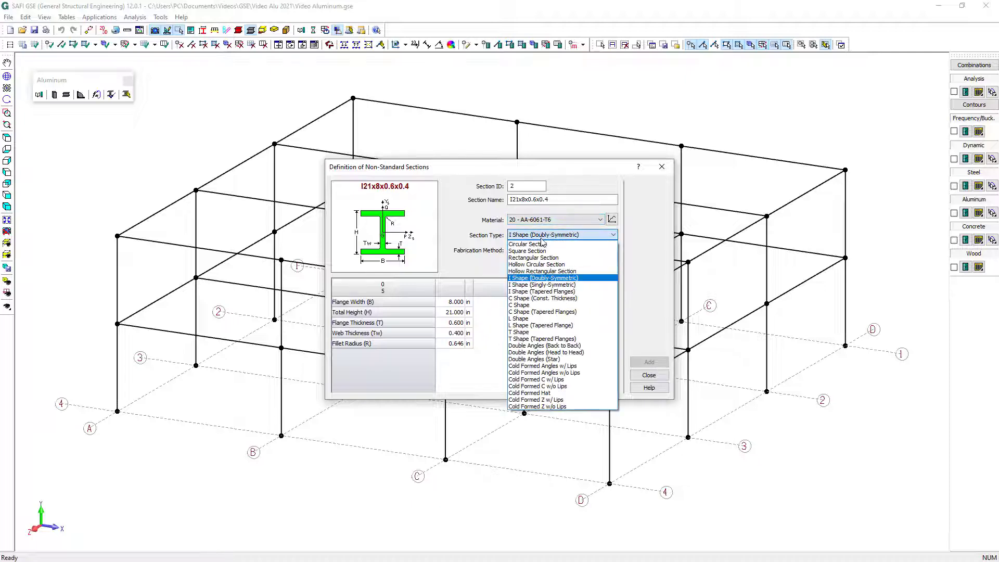
click(543, 271)
drag(551, 200, 508, 200)
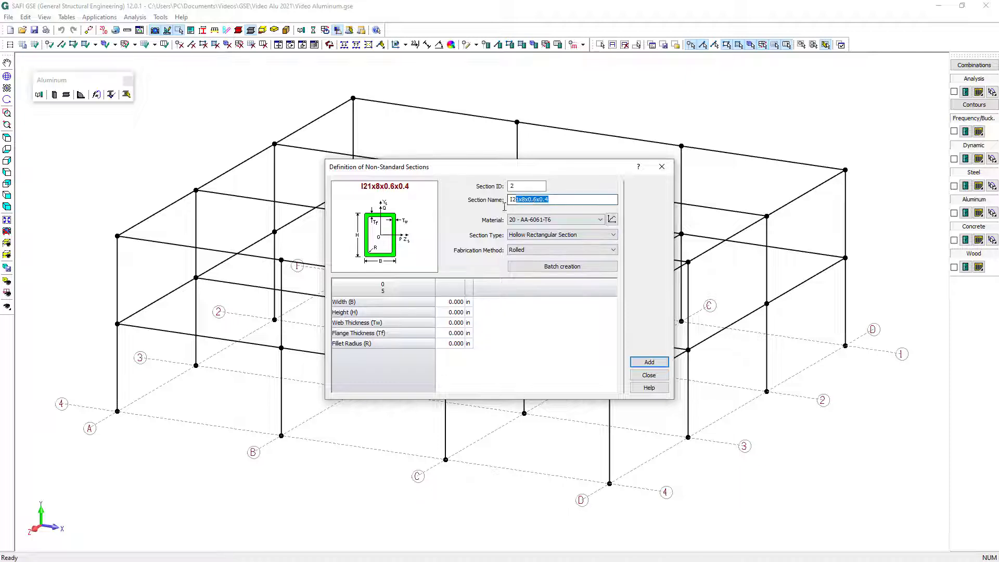
text(HS)
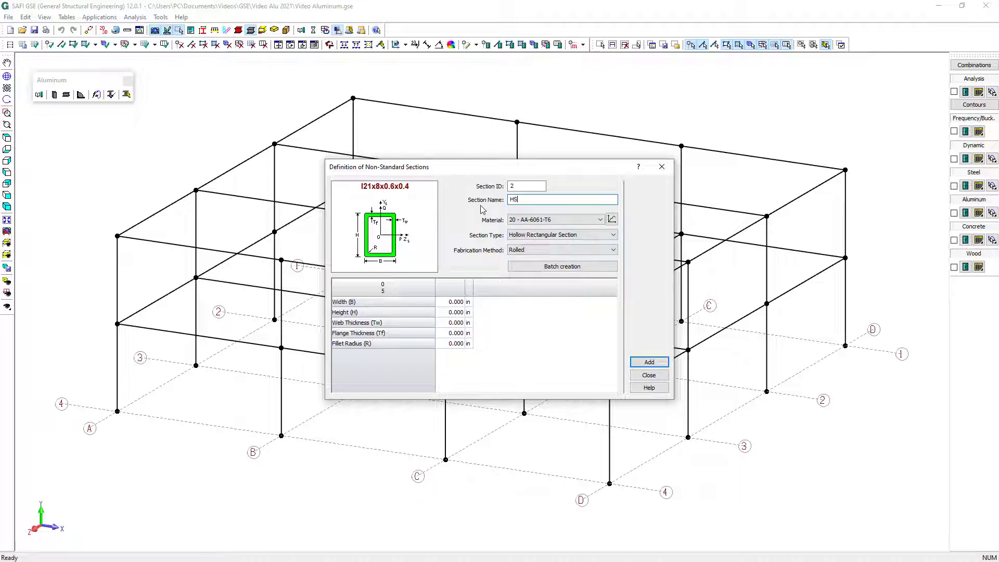
text(S7x7x3/8)
Set the hollow section's width and height to 7 in, fill in its remaining dimensions, and add the section
click(447, 303)
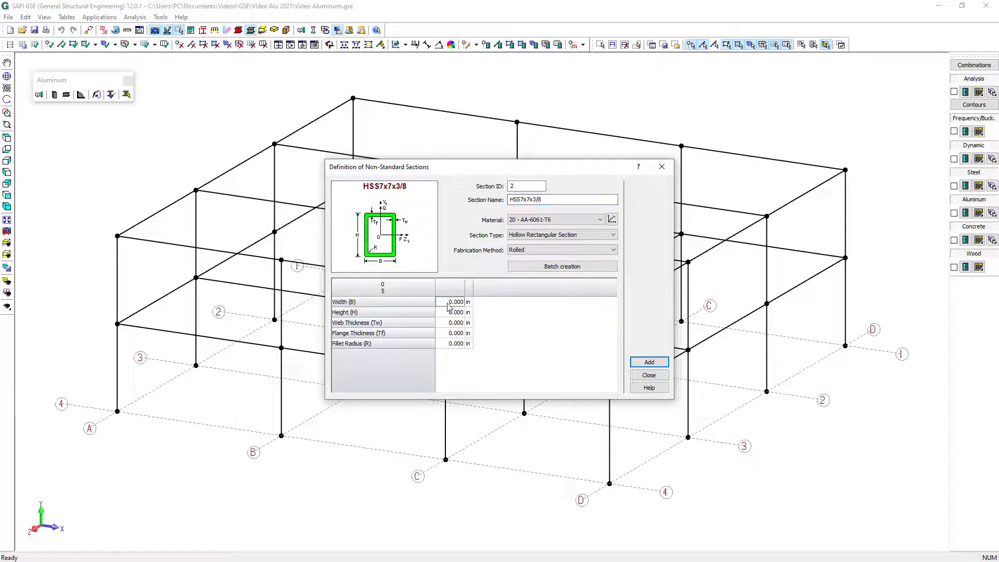
text(7)
key(Return)
text(7)
key(Return)
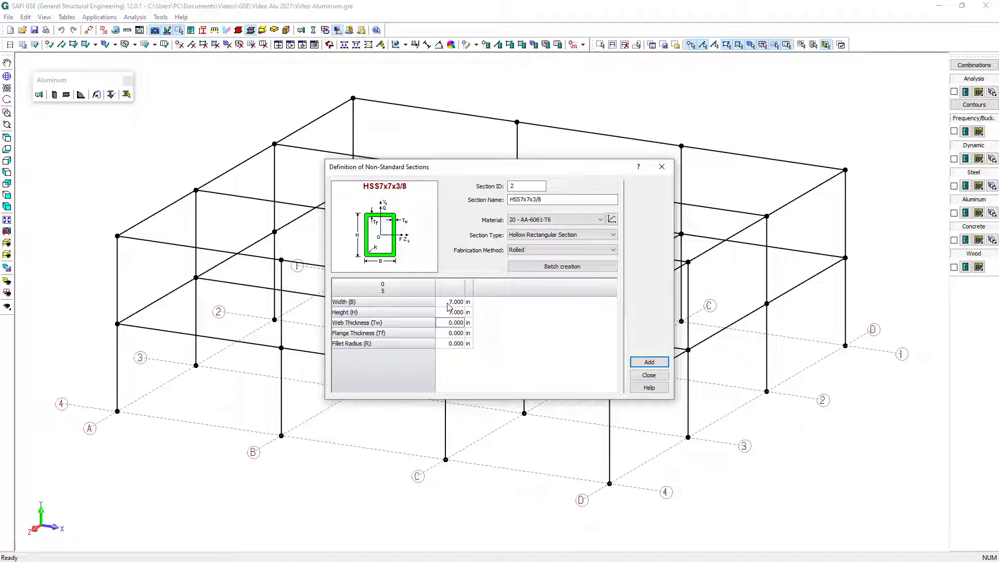
key(Return)
key(Return)
text(0.646)
click(655, 363)
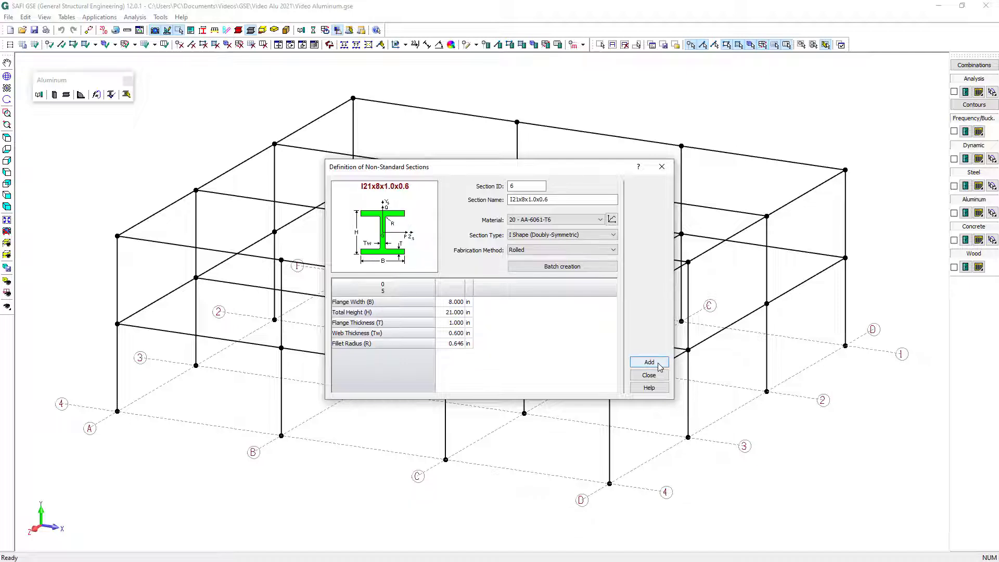
Add the I21x8x1.0x0.6 section in AA-6061-T6 and accept the list of non-standard sections
click(657, 363)
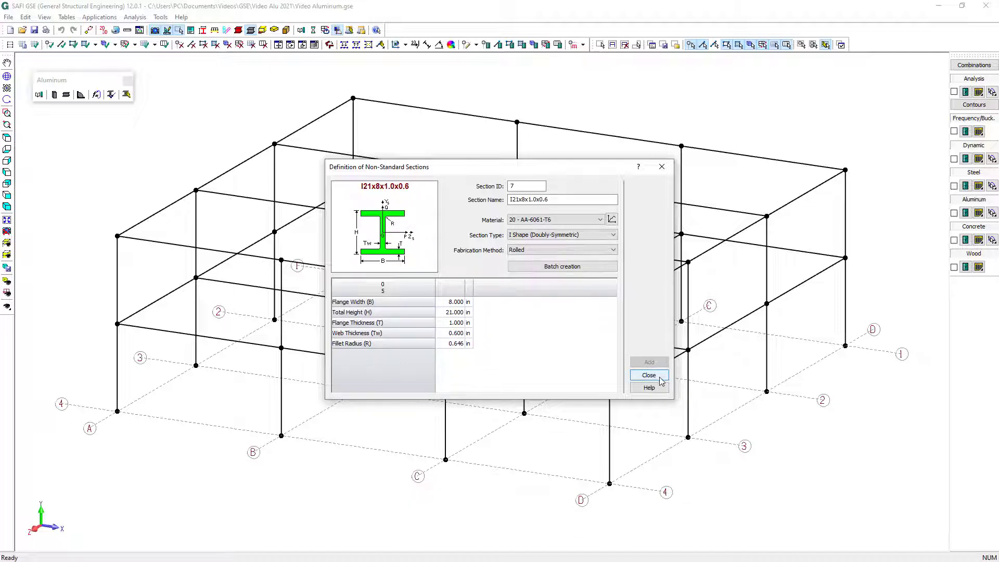
click(659, 379)
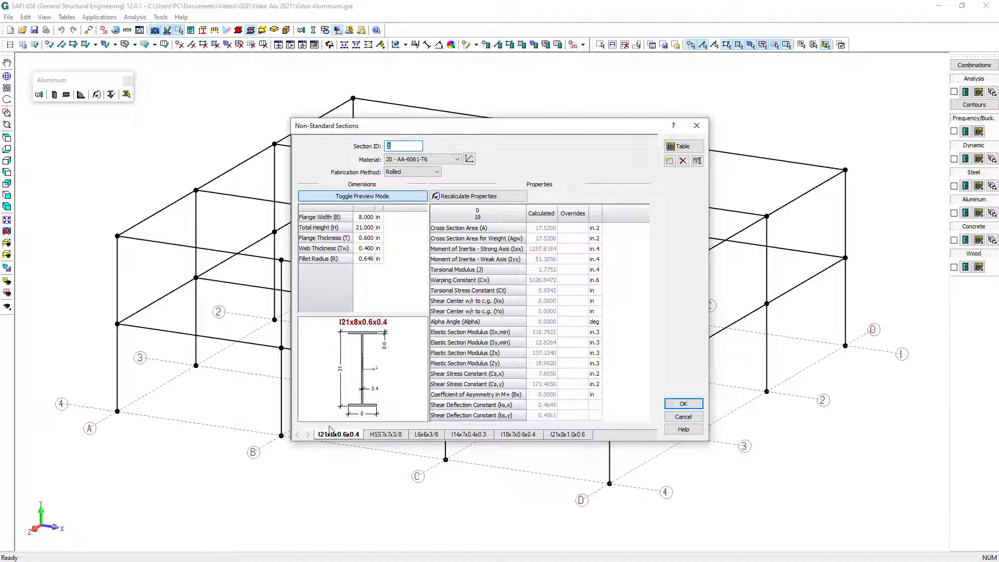
click(683, 404)
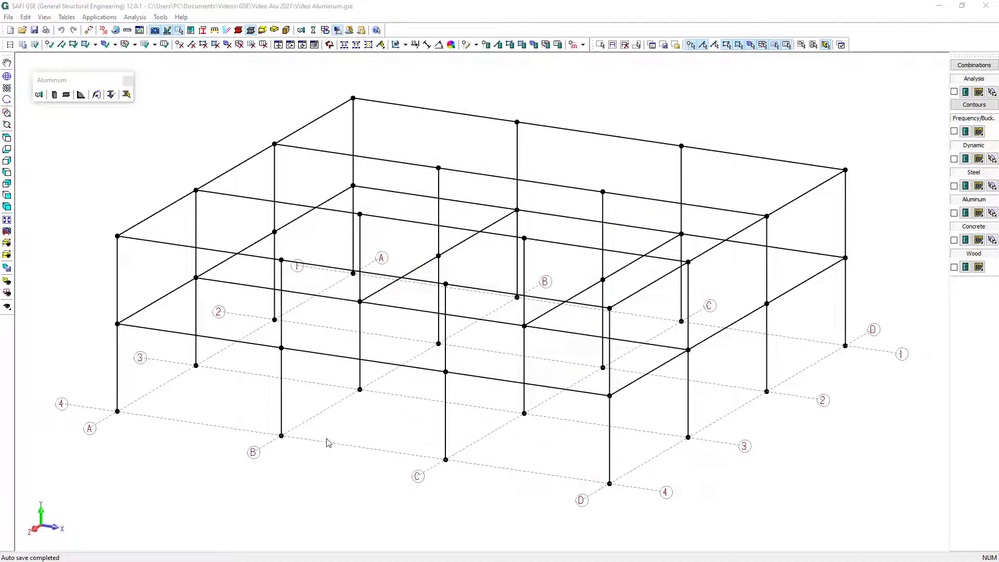
Isolate level L1 (144 in) in plan and hinge both ends of all its beams
click(10, 243)
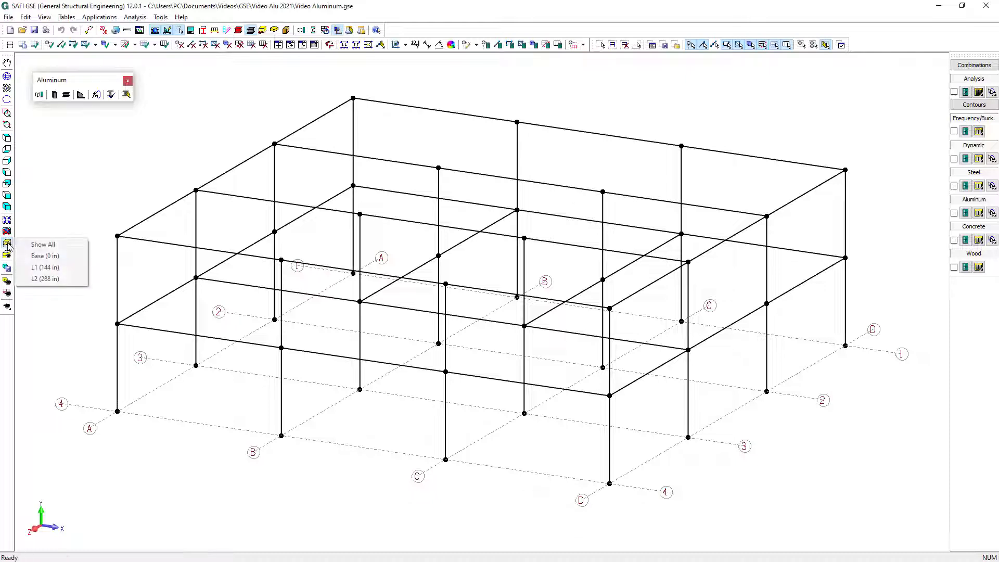
click(69, 267)
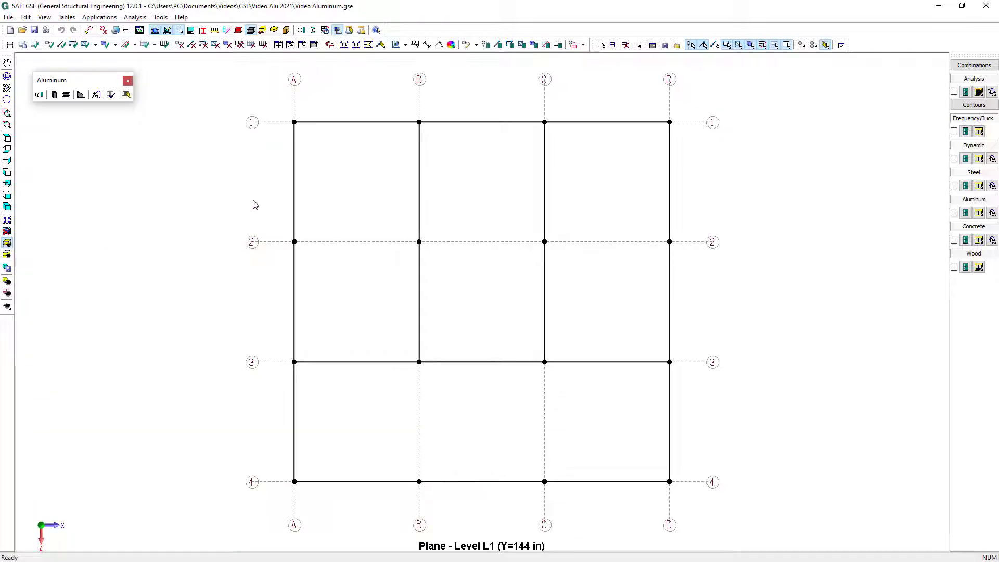
drag(238, 90, 702, 517)
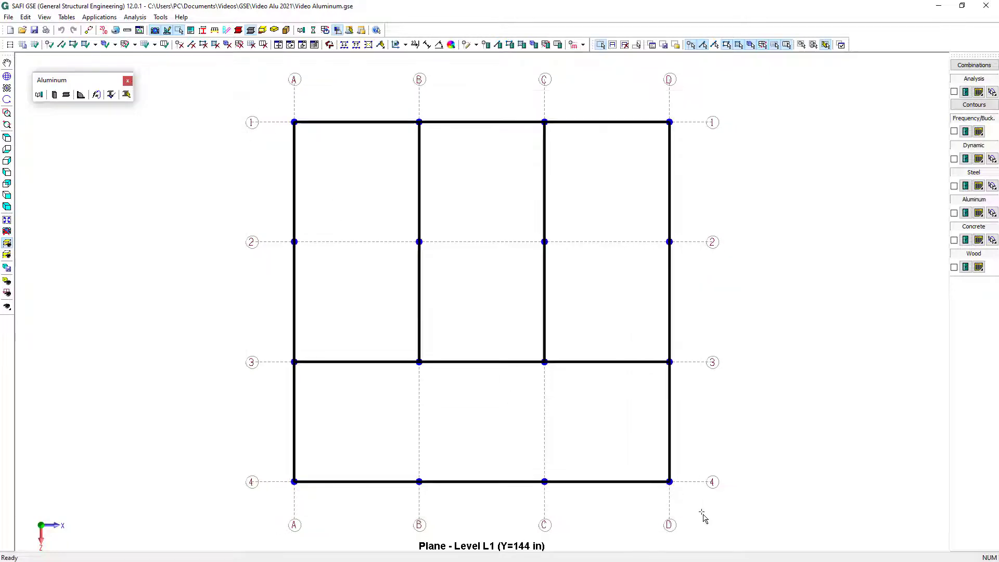
click(497, 45)
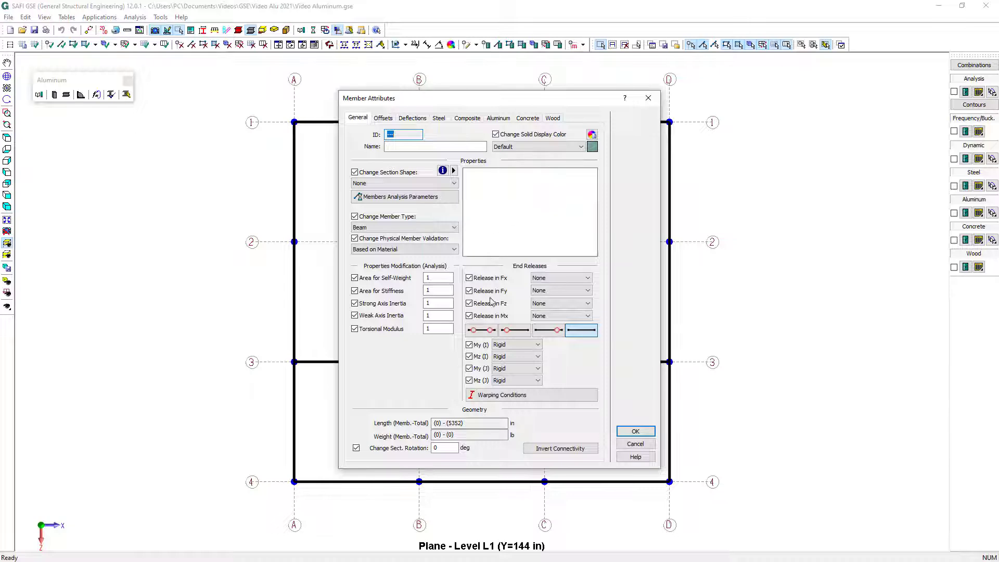
click(481, 330)
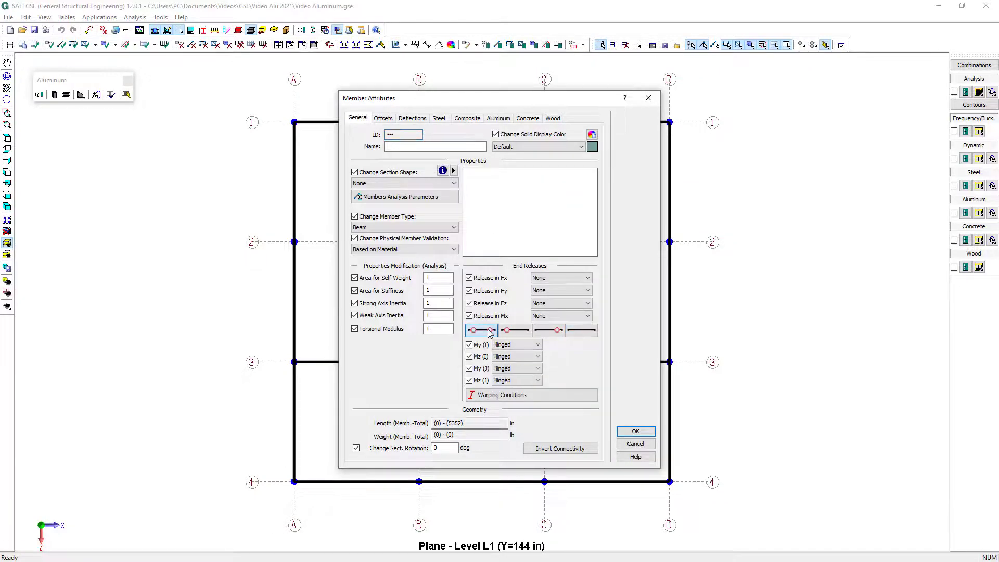
click(635, 433)
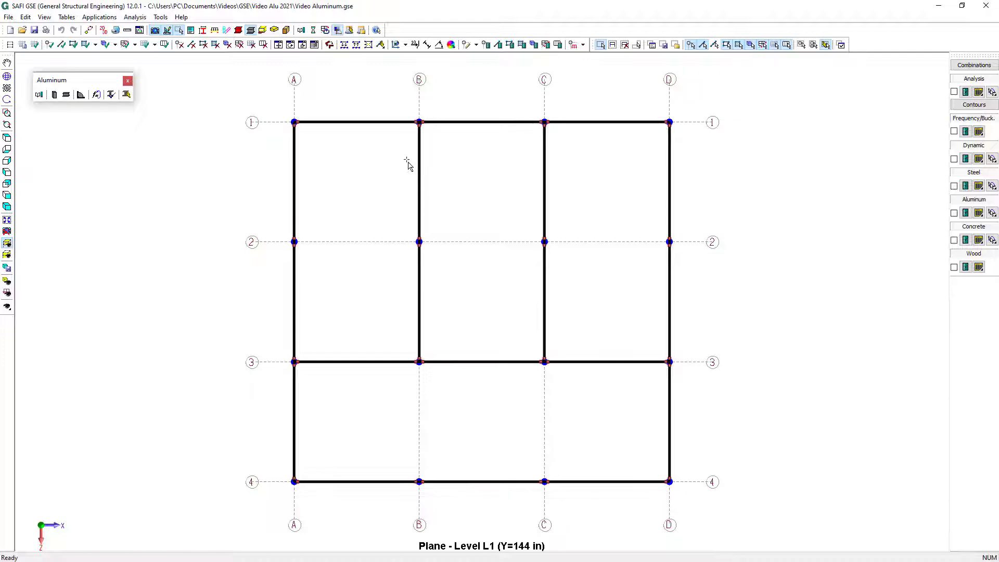
Assign section I21x8x1.0x0.6 to the level L1 beams on axes B and C between axes 1 and 3
drag(393, 112, 464, 373)
drag(527, 114, 569, 378)
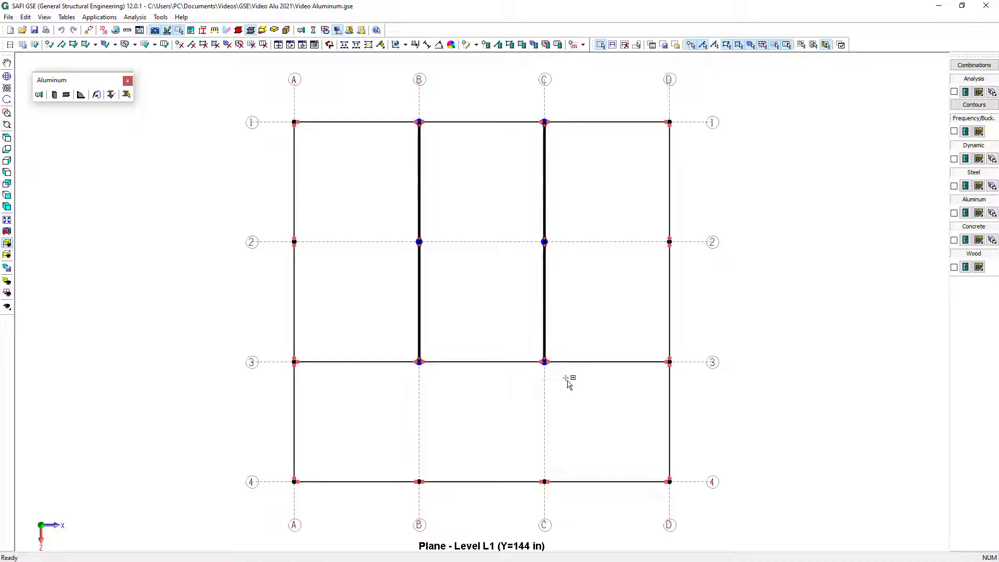
click(496, 47)
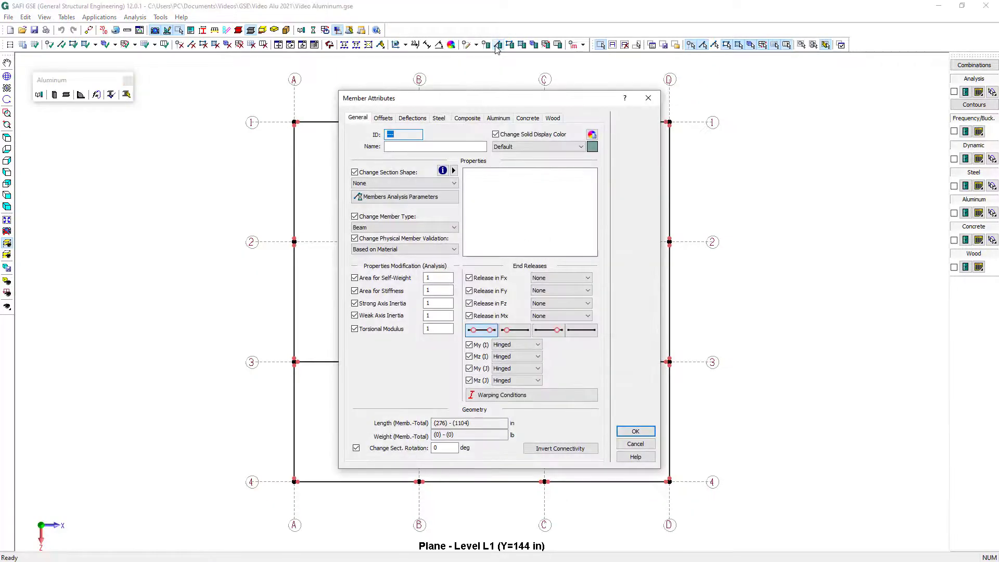
click(425, 183)
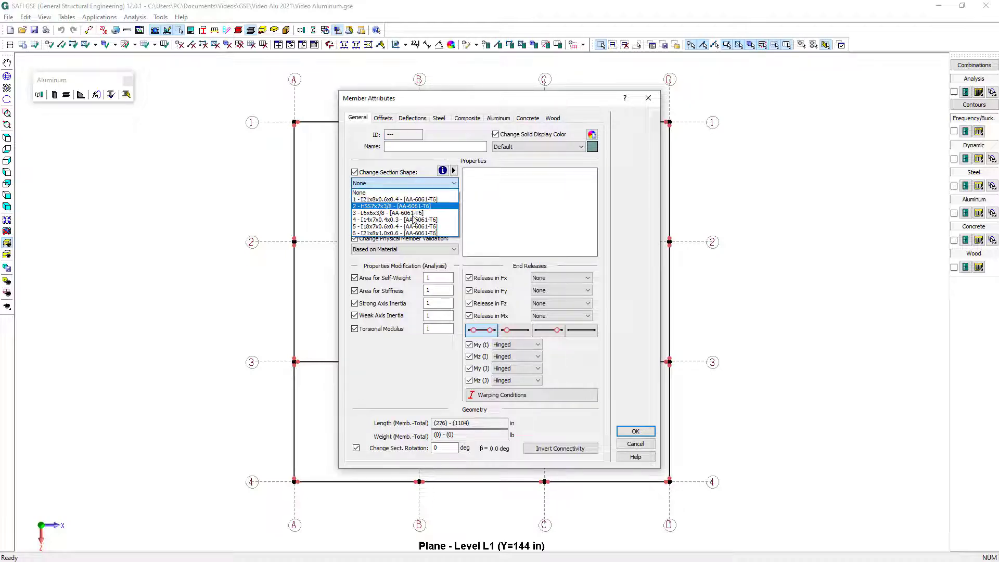
click(416, 233)
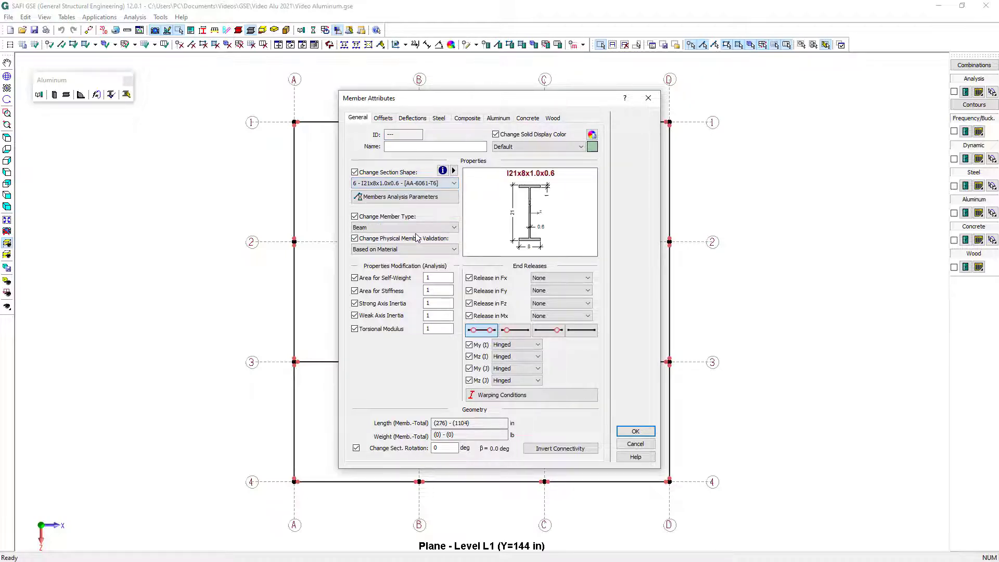
click(635, 432)
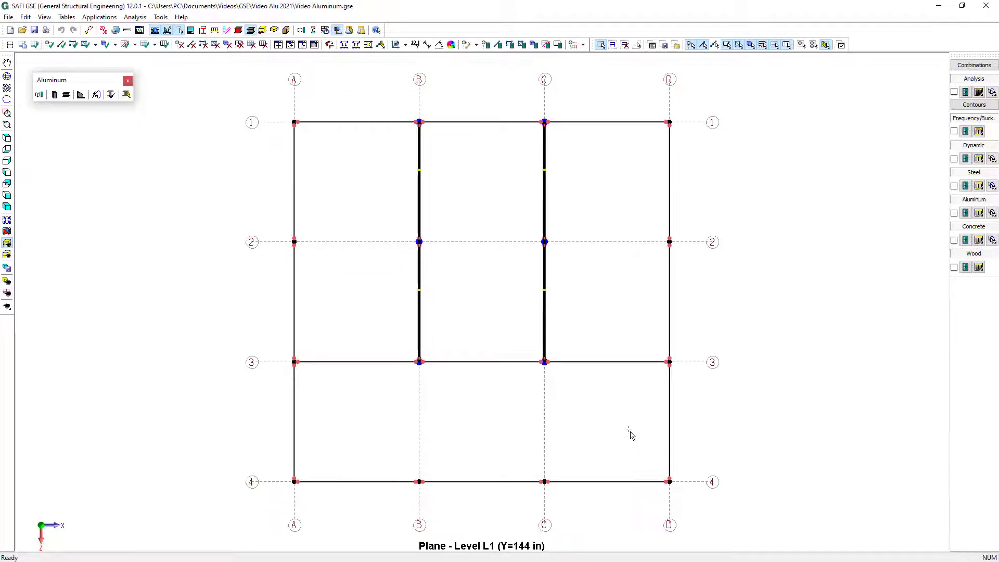
Assign section I21x8x0.6x0.4 to the level L1 beams on axes A and D between axes 1 and 3
drag(277, 125, 361, 385)
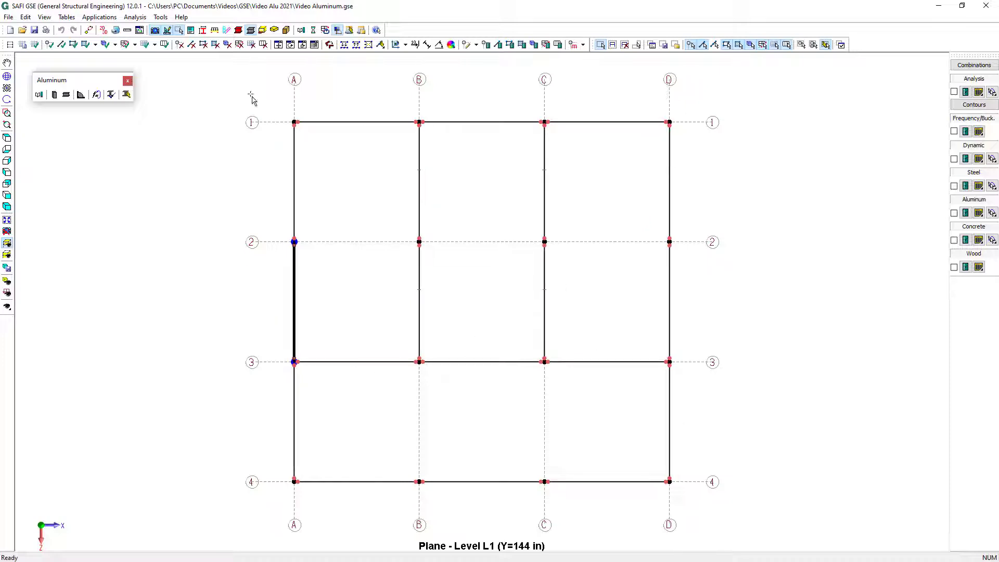
drag(247, 93, 358, 385)
drag(648, 105, 720, 398)
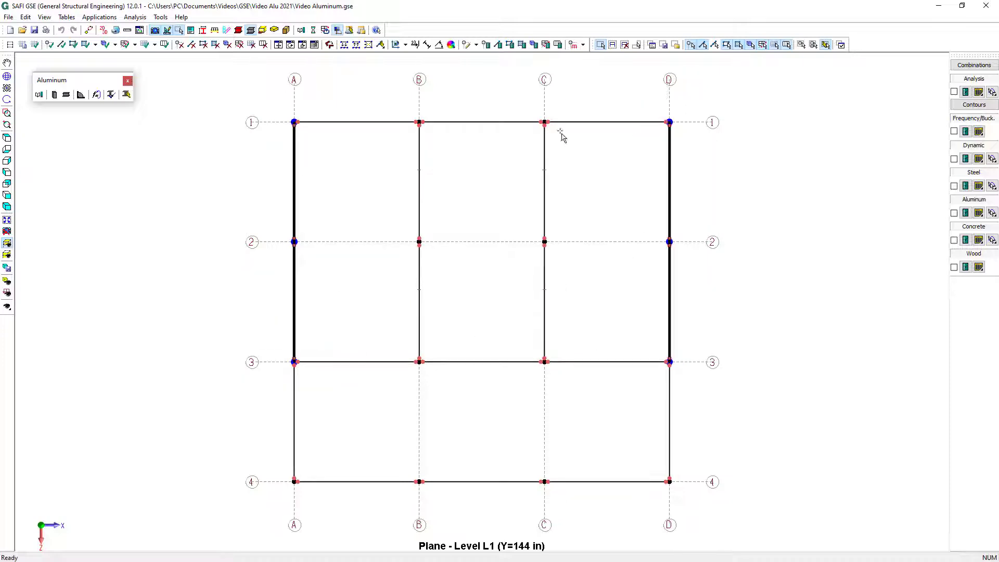
click(414, 184)
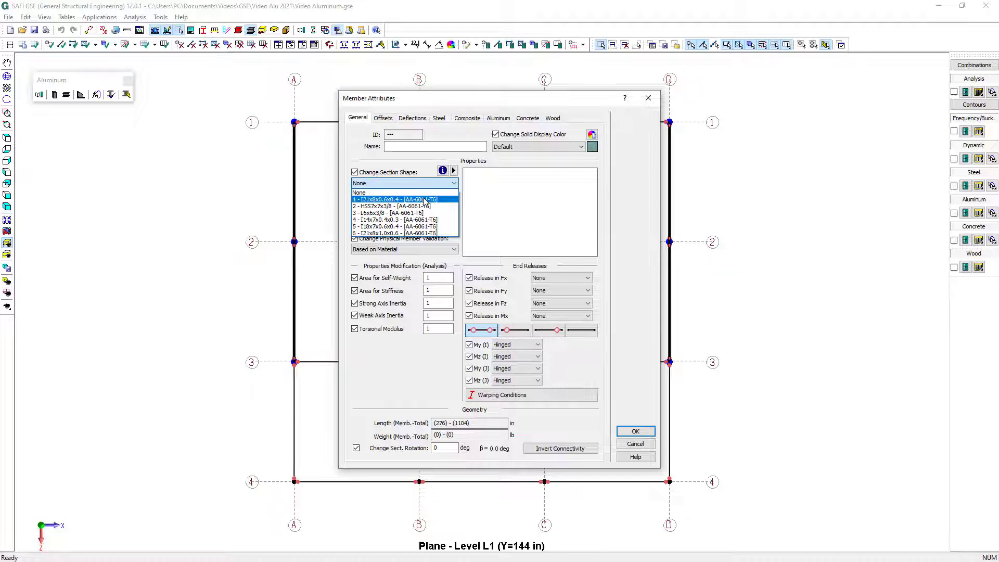
click(424, 199)
click(636, 431)
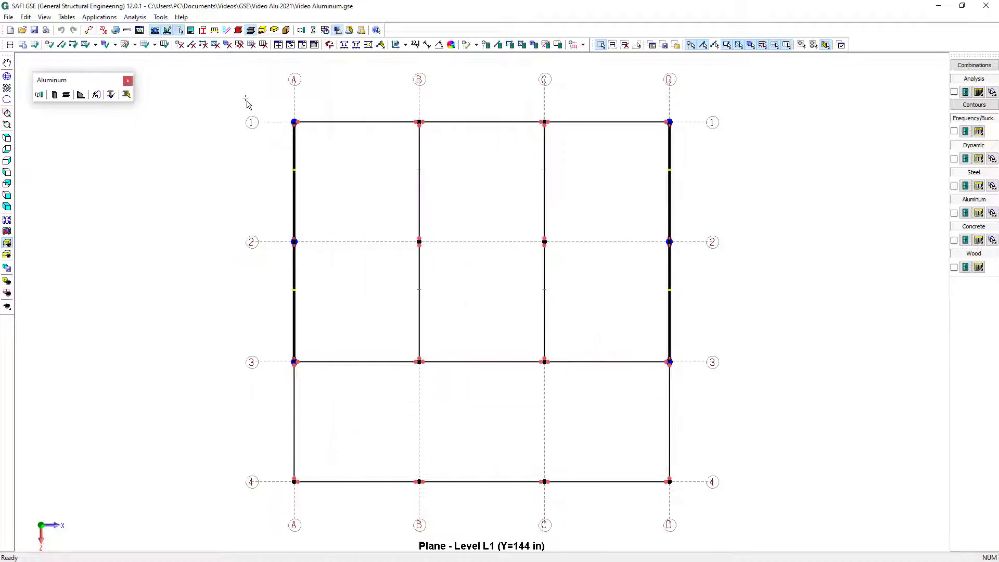
Assign section I18x7x0.6x0.4 to the level L1 beams along axes 1 and 3
drag(245, 100, 700, 159)
drag(258, 347, 680, 385)
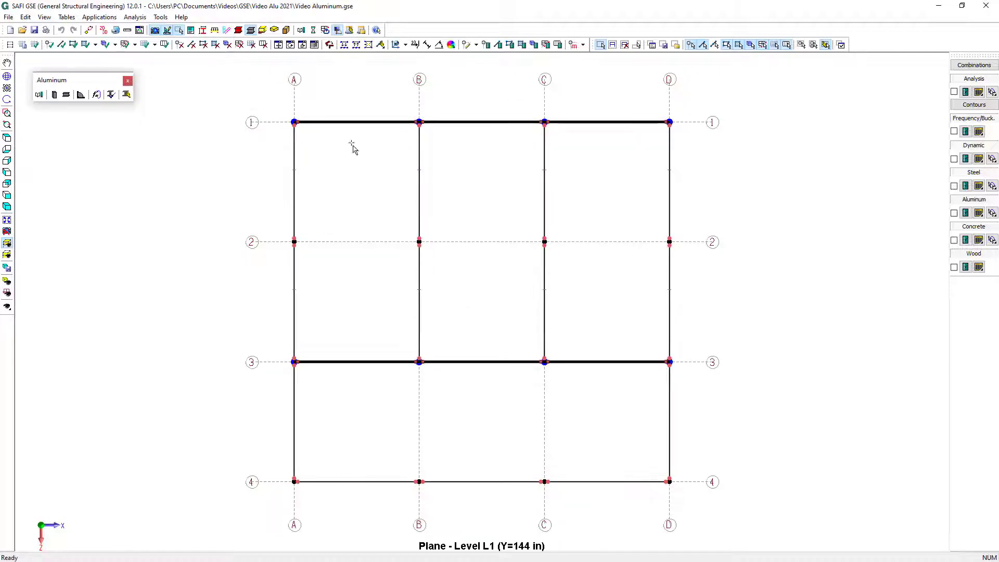
click(498, 45)
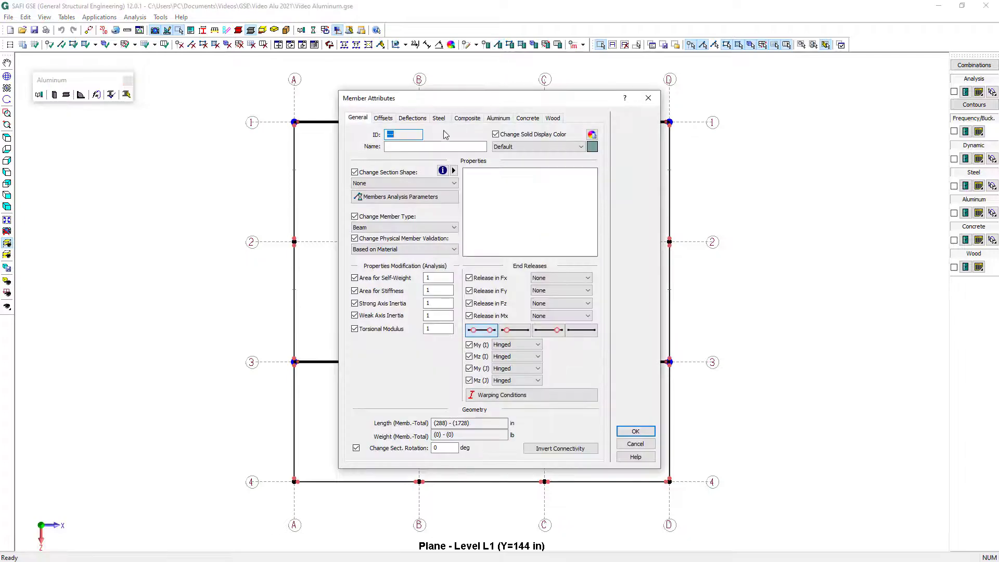
click(405, 183)
click(406, 214)
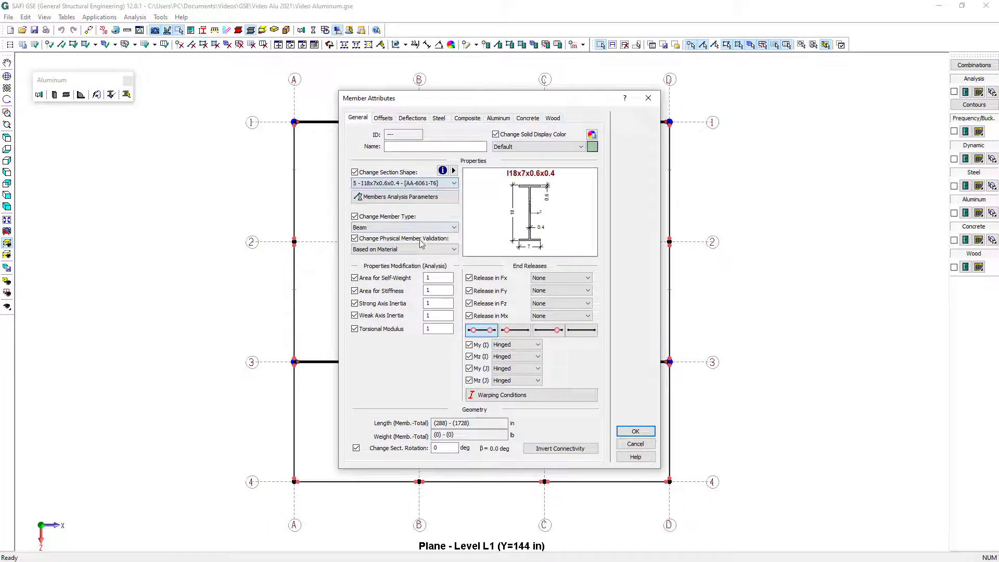
click(636, 431)
Assign section I14x7x0.4x0.3 to the level L1 beams along axis 4 and on axes A and D between axes 3 and 4
drag(698, 496, 266, 382)
click(498, 45)
click(450, 184)
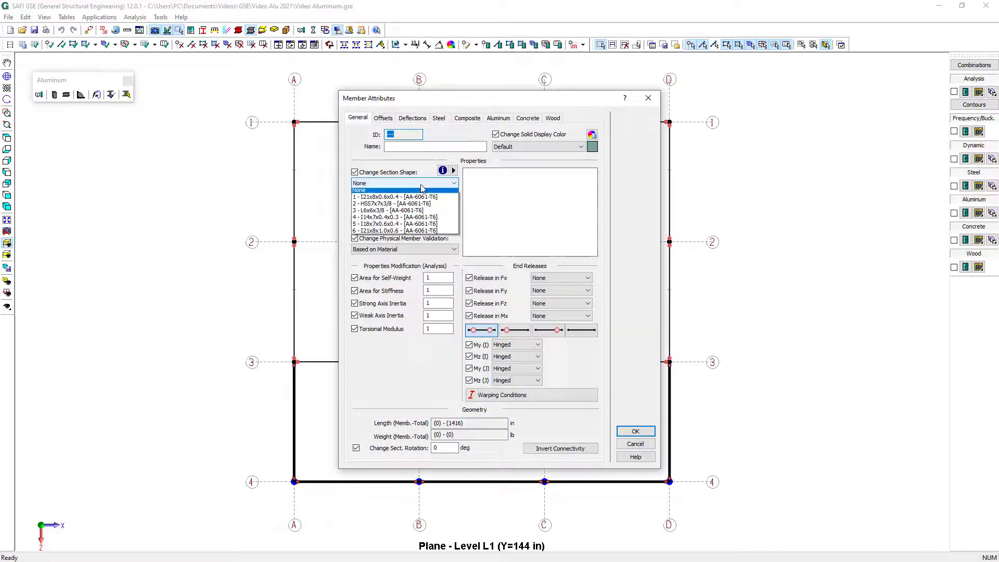
click(436, 213)
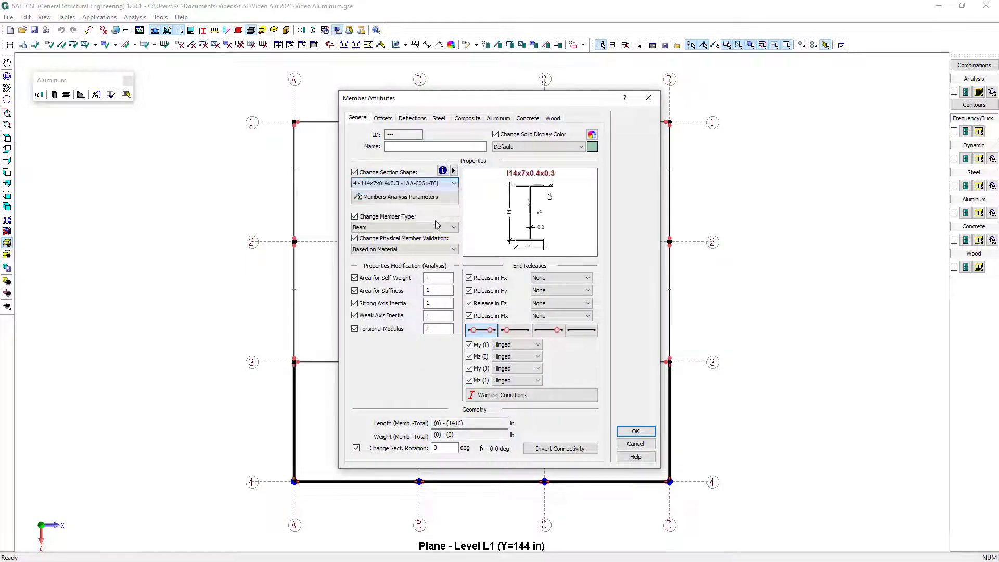
click(635, 431)
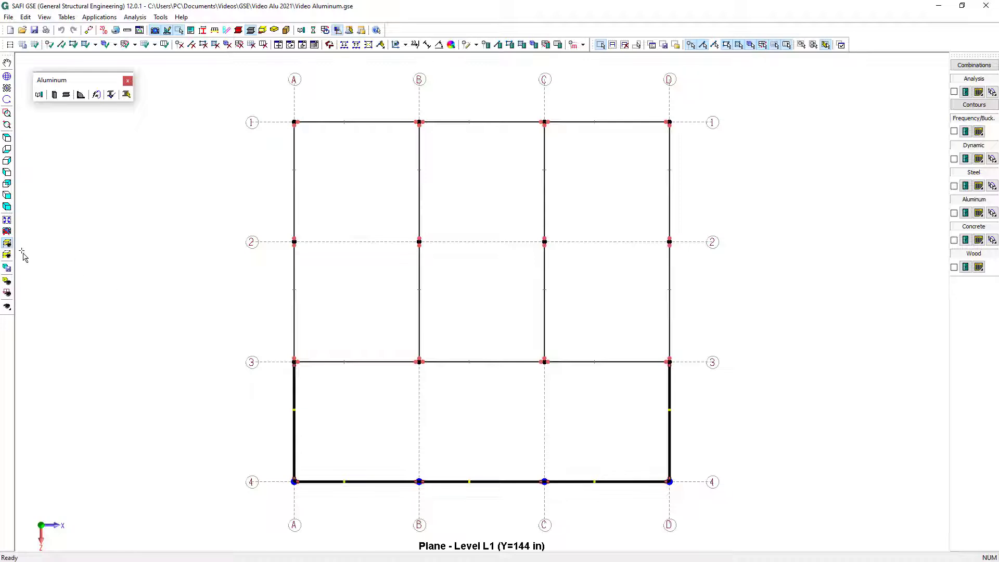
Isolate level L2 (288 in) in plan and hinge both ends of all its beams
click(7, 243)
click(52, 284)
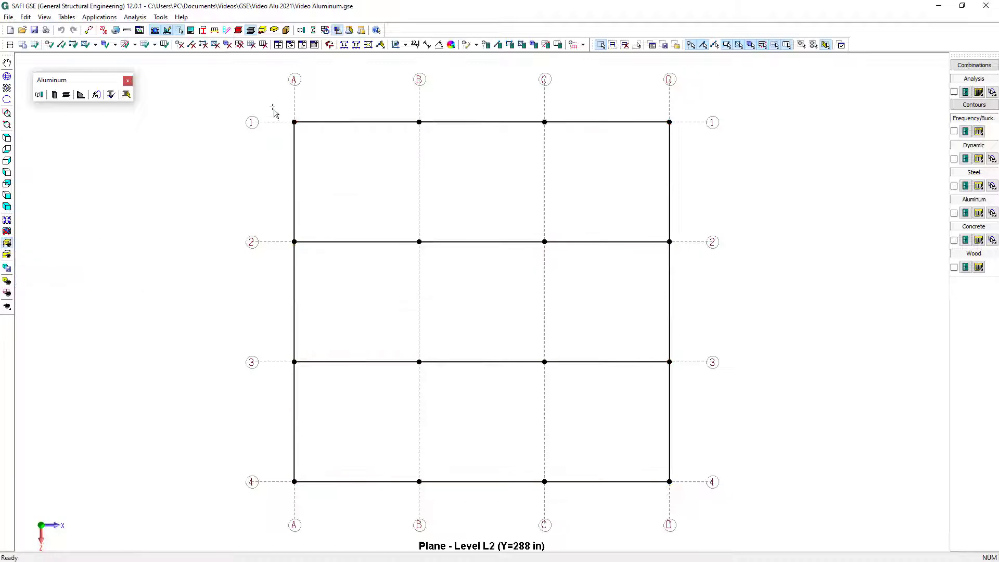
drag(274, 105, 723, 546)
click(487, 331)
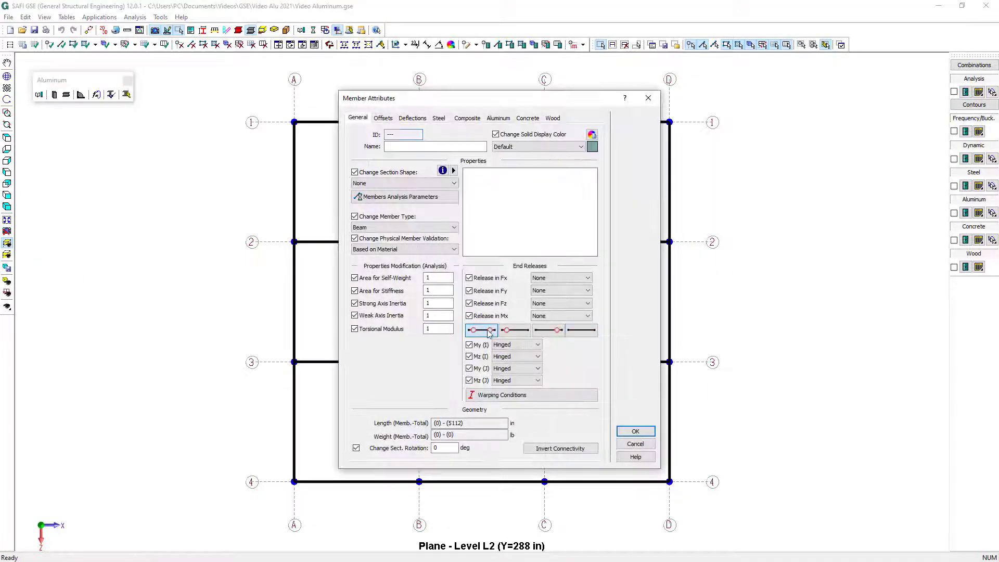
click(647, 432)
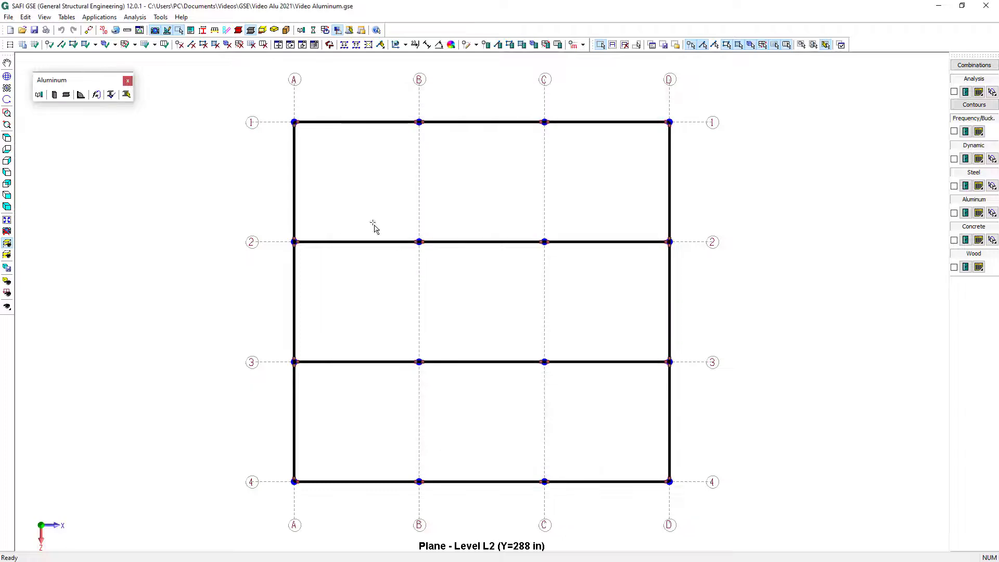
Assign section I21x8x0.6x0.4 to the level L2 beams along axes 2 and 3
drag(272, 225, 771, 264)
drag(256, 340, 747, 400)
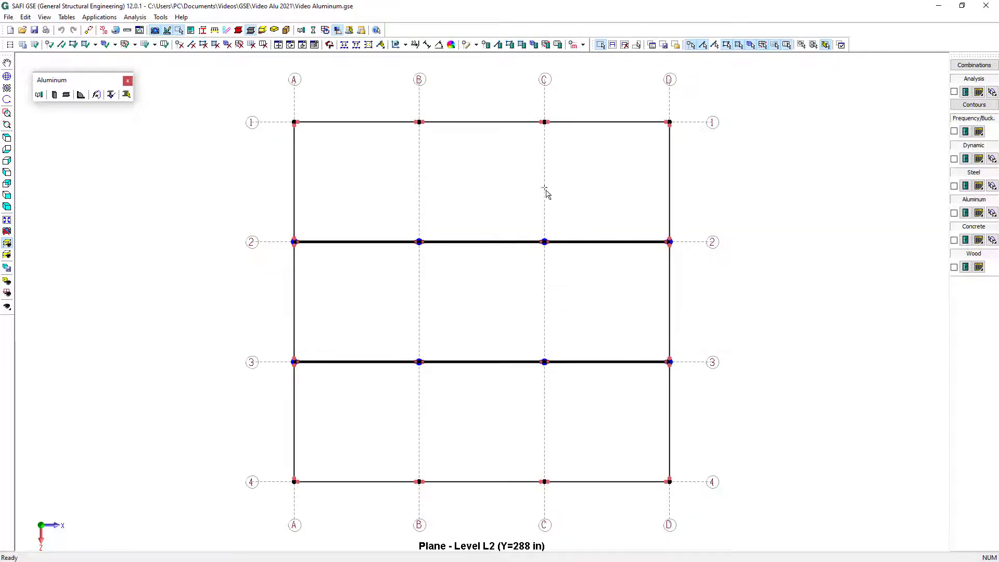
click(498, 45)
click(401, 183)
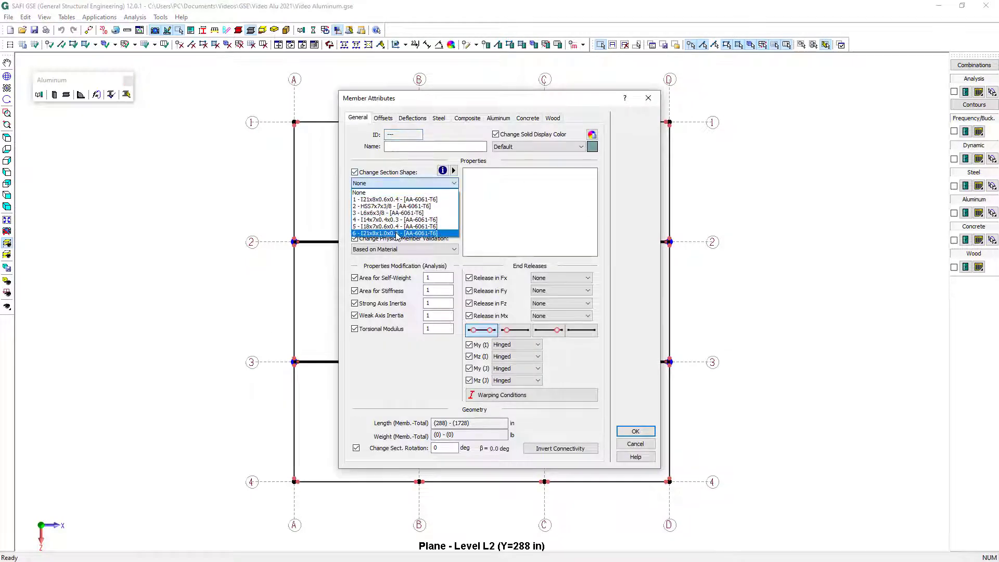
click(395, 199)
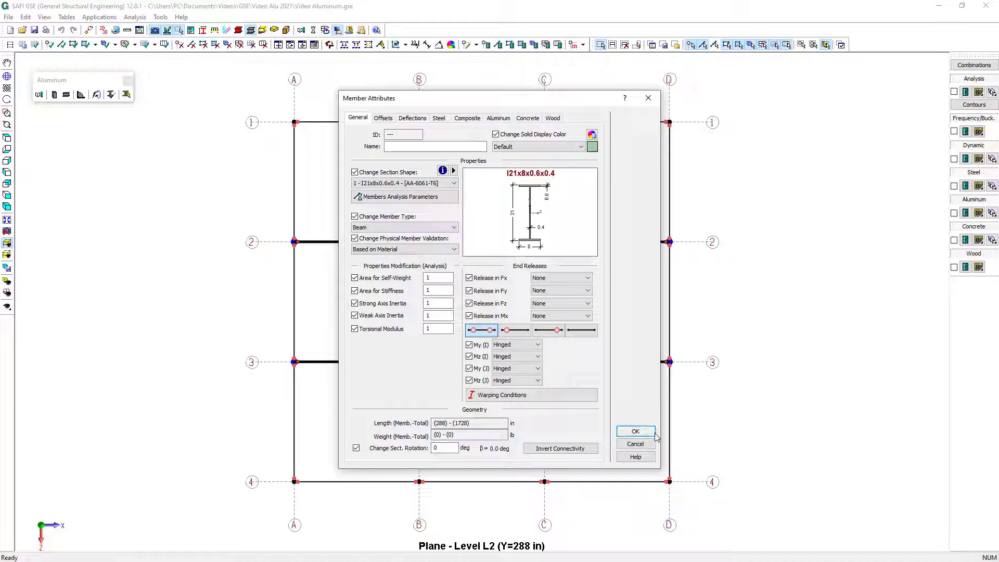
click(653, 434)
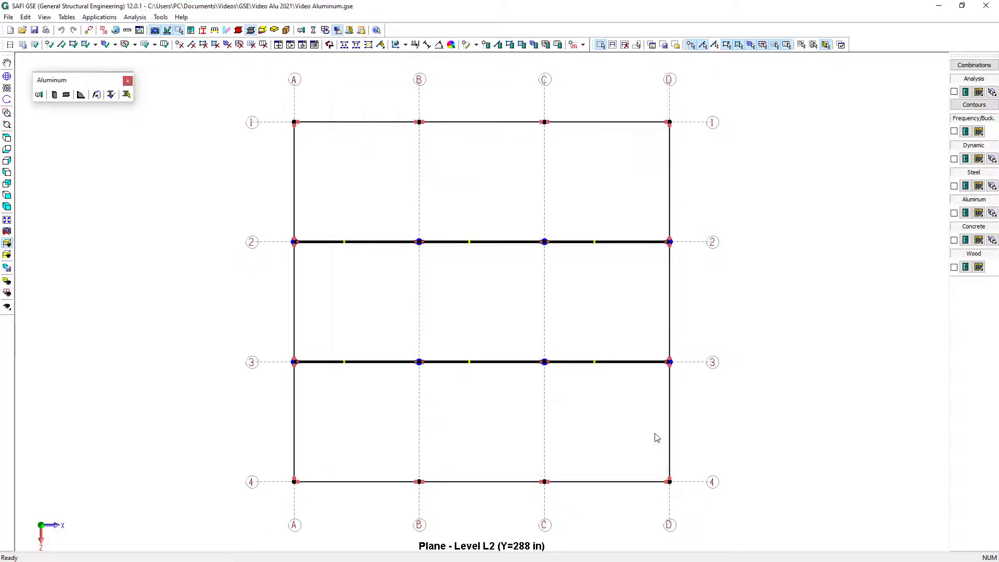
Assign section I18x7x0.6x0.4 to the level L2 beams along axes 1 and 4
drag(268, 99, 692, 156)
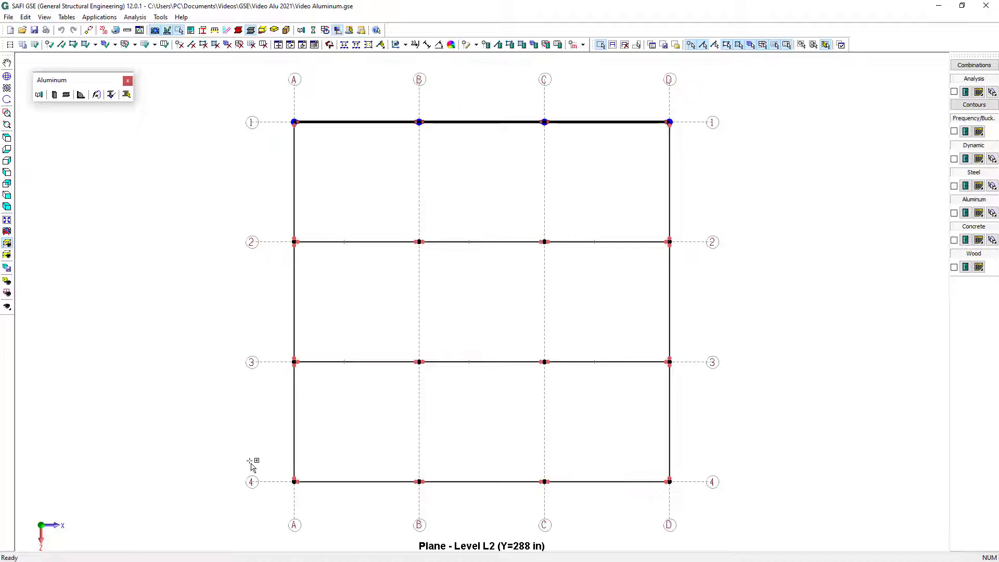
drag(251, 463, 748, 500)
click(499, 45)
click(393, 183)
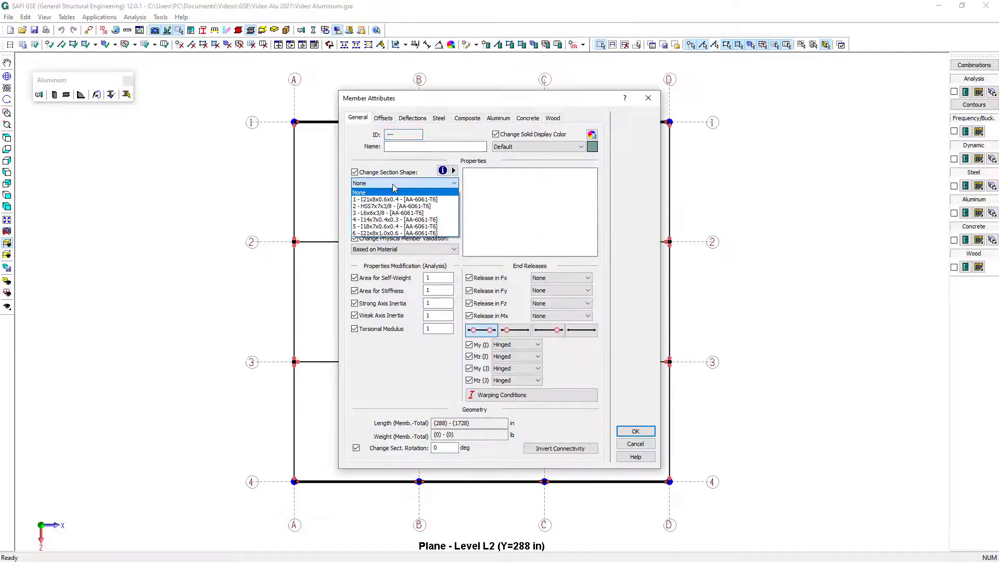
click(395, 227)
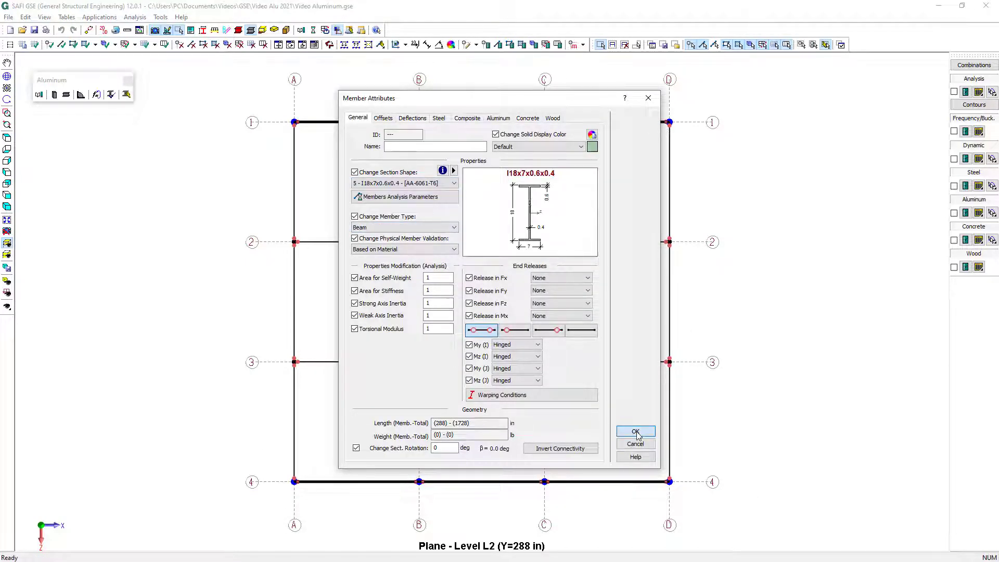
click(635, 431)
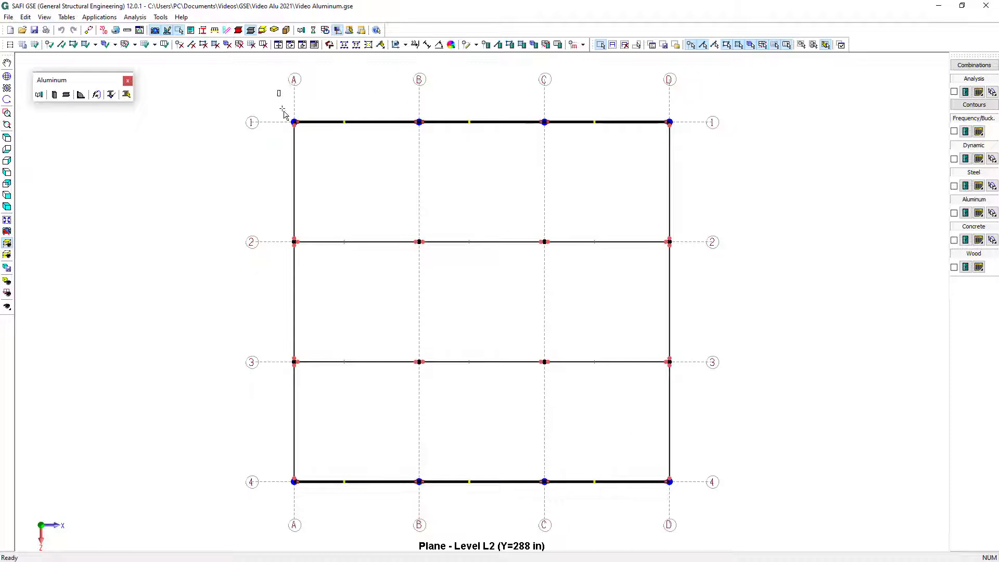
Assign section I14x7x0.4x0.3 to the level L2 beams along axes A and D
drag(283, 112, 329, 518)
ctrl+drag(642, 102, 702, 524)
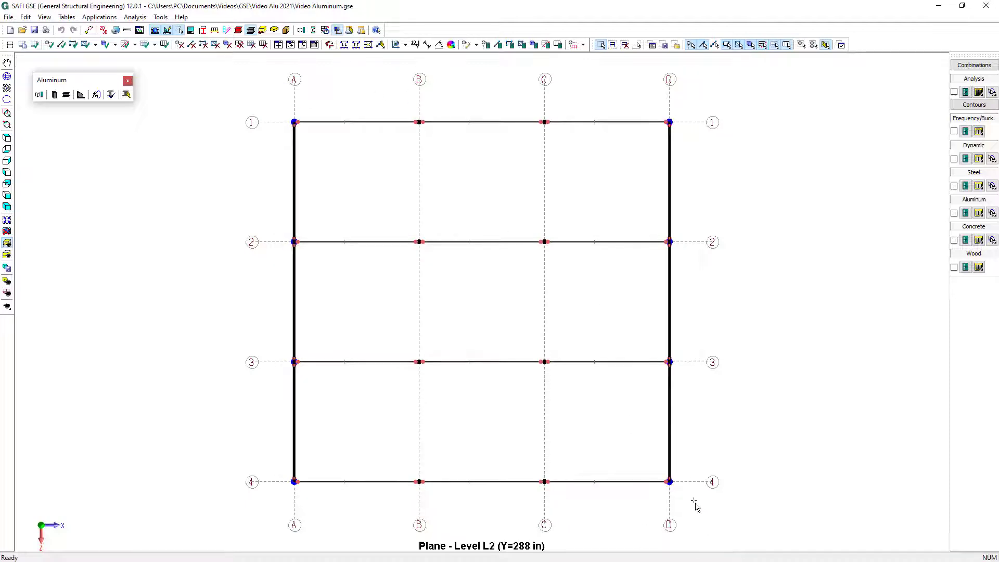
click(497, 45)
click(403, 183)
click(402, 222)
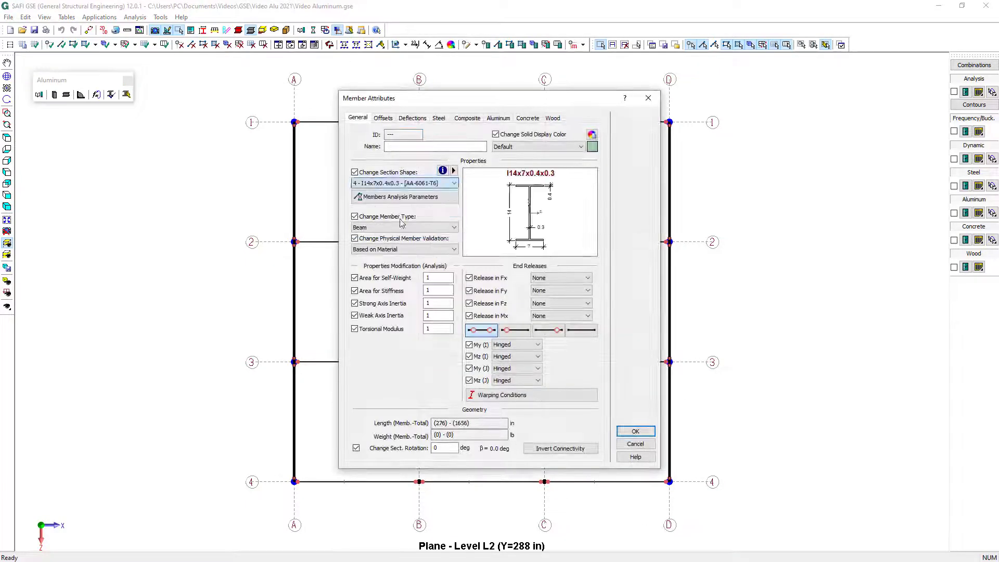
click(638, 432)
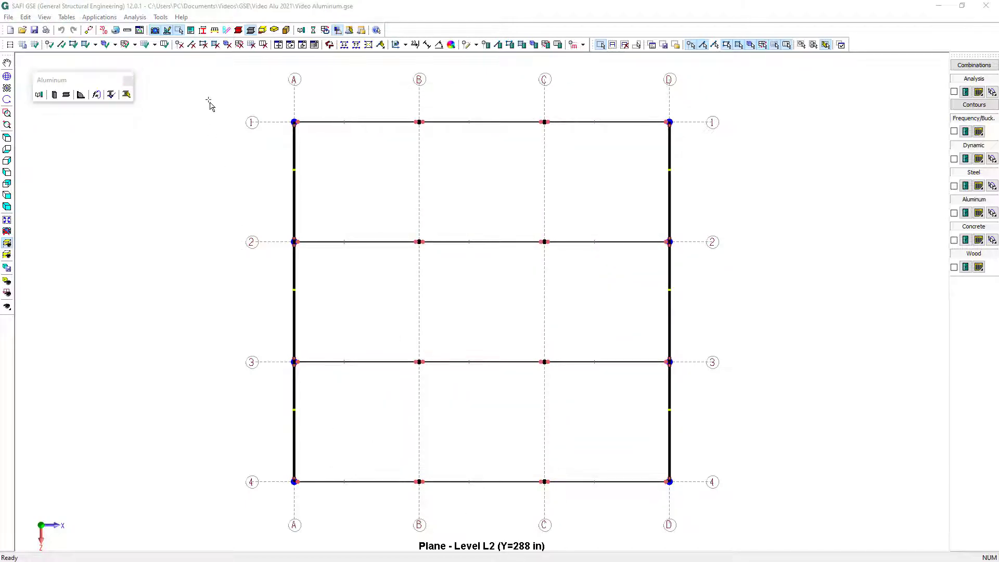
Generate loading surfaces from all the level L2 beams
drag(212, 96, 703, 489)
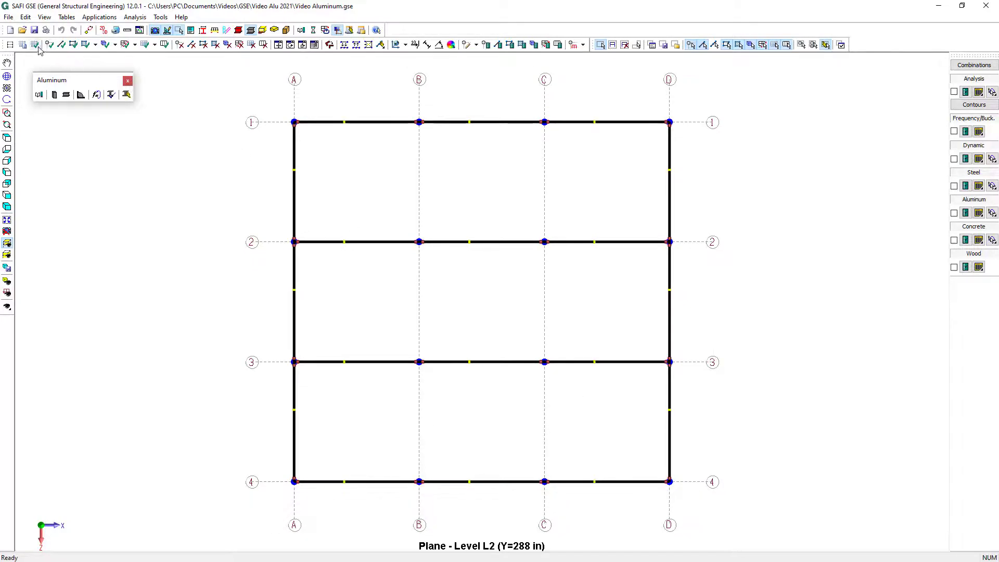
click(95, 44)
click(104, 68)
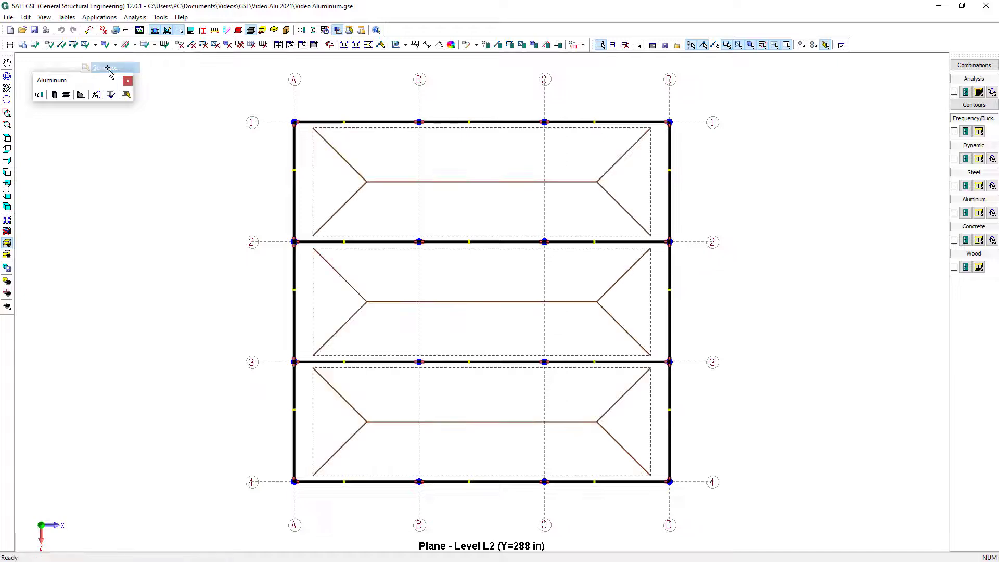
Set the load transfer of all level L2 surfaces to Joist Distribution with 11 joists
drag(256, 111, 753, 530)
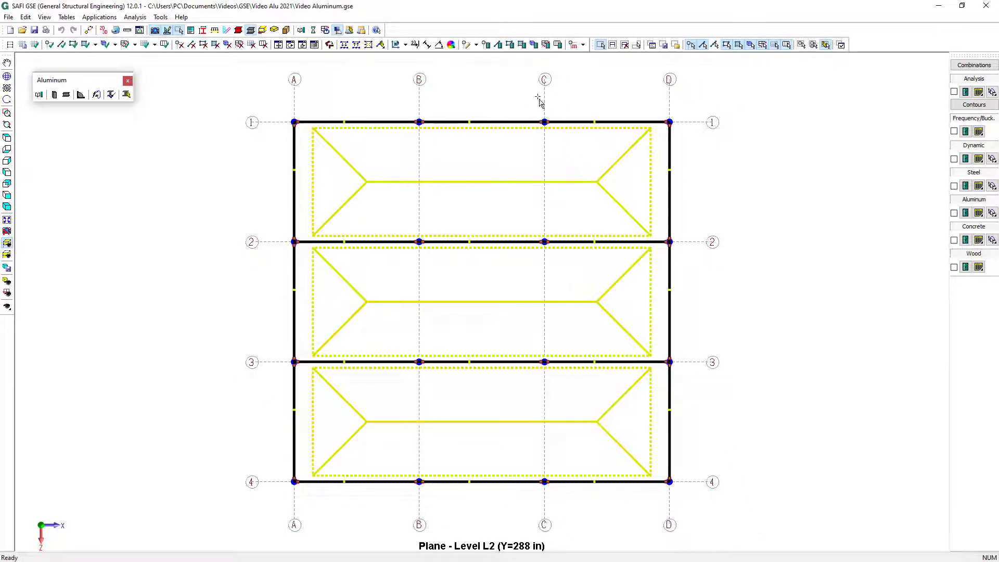
click(522, 45)
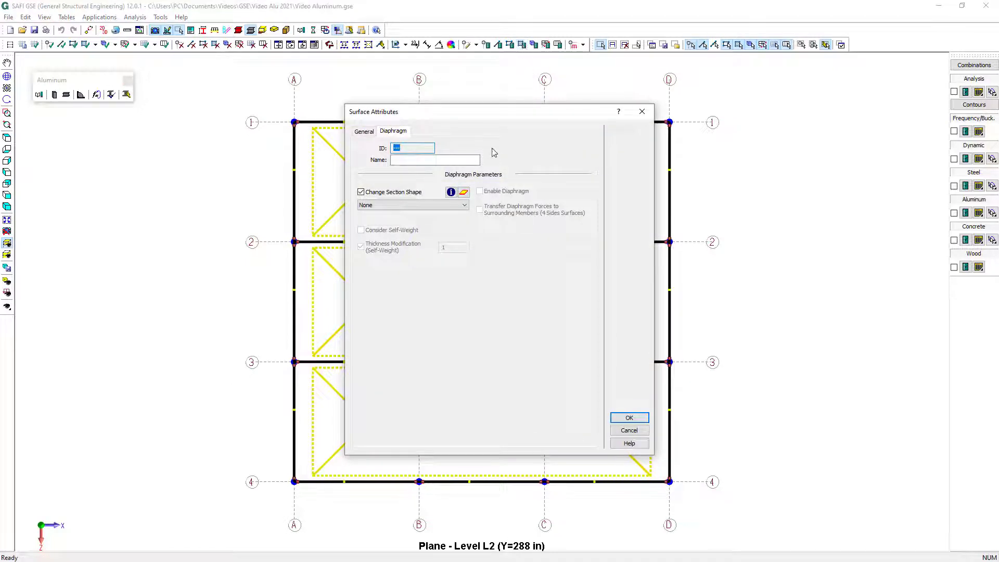
click(367, 131)
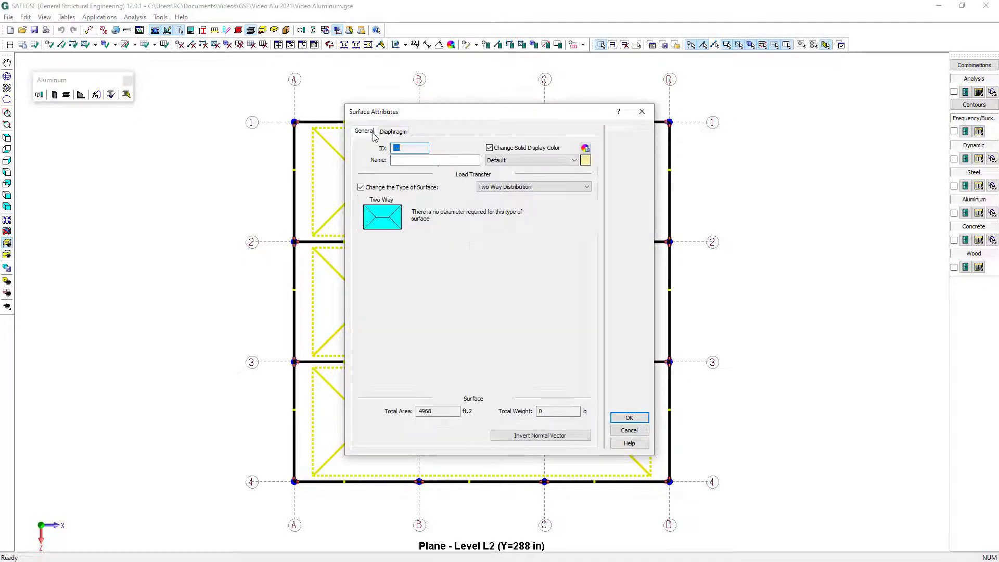
click(515, 189)
click(519, 211)
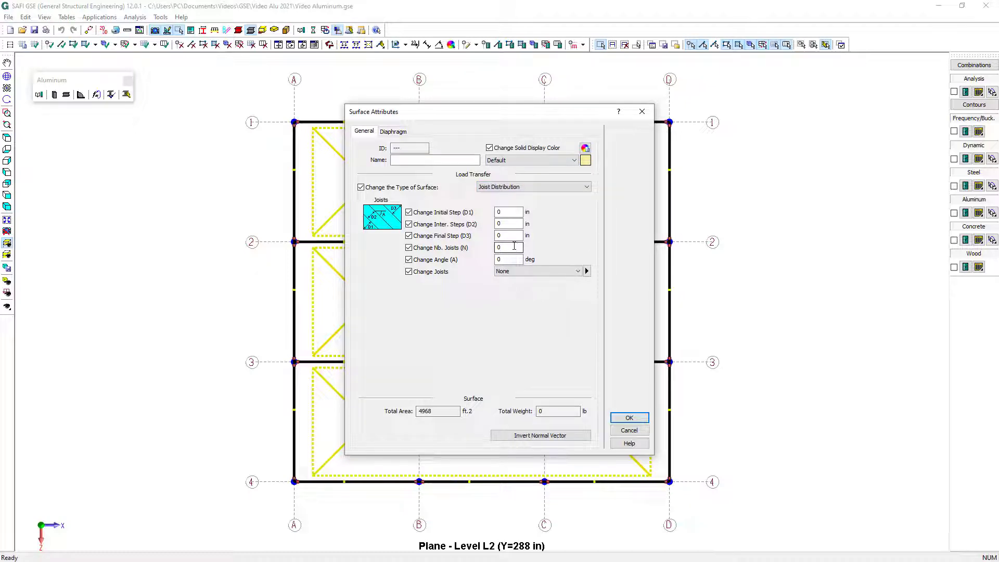
double_click(514, 247)
text(11)
Define a regular diaphragm plate section named Deck in AA-6061-T6 with a thickness of 0.005 in
click(393, 131)
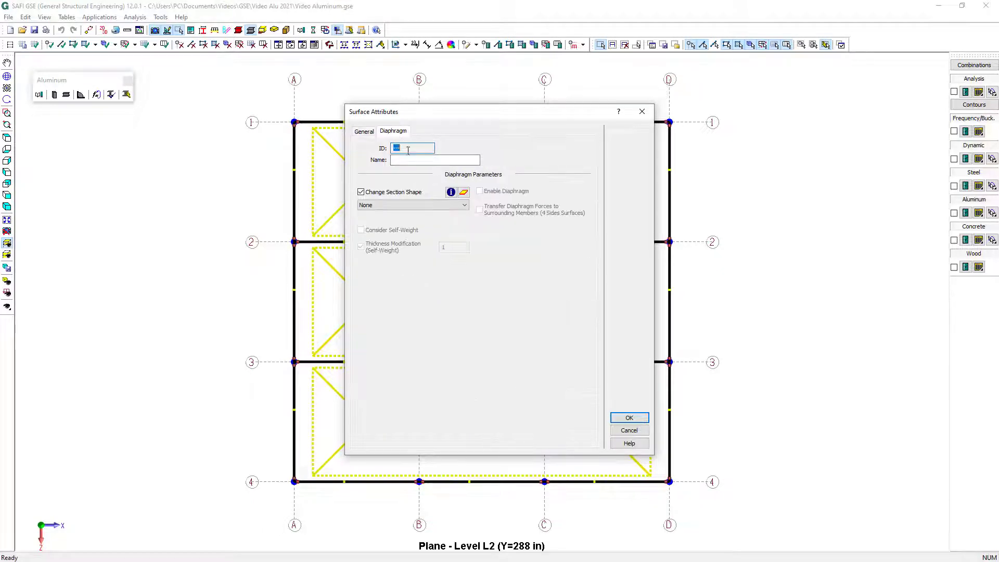
click(450, 192)
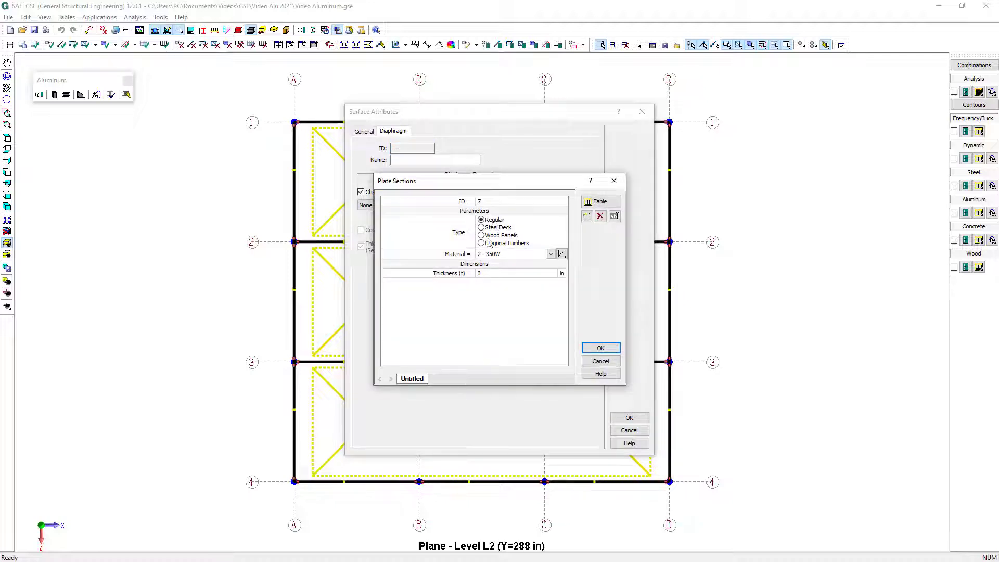
click(507, 255)
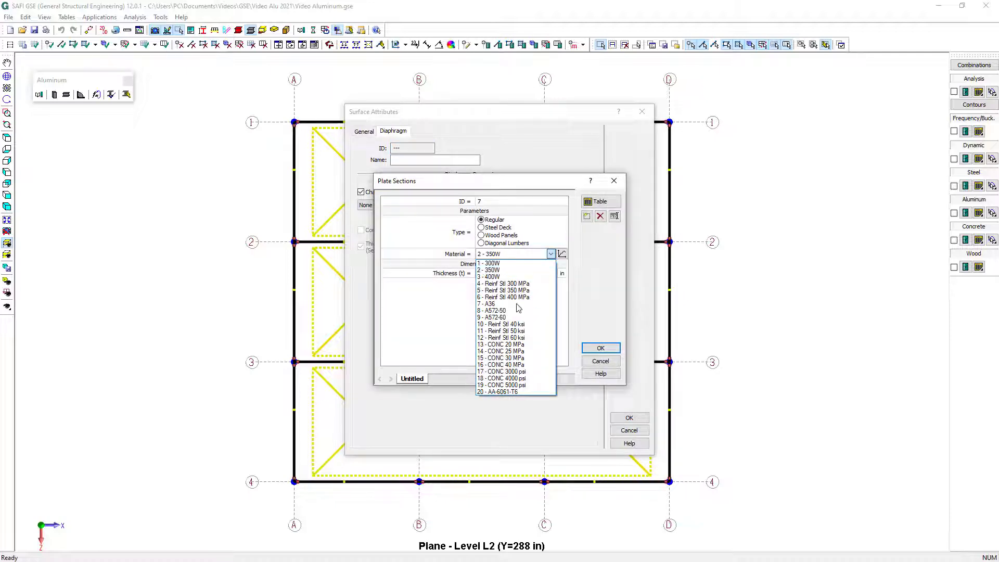
click(528, 394)
click(494, 273)
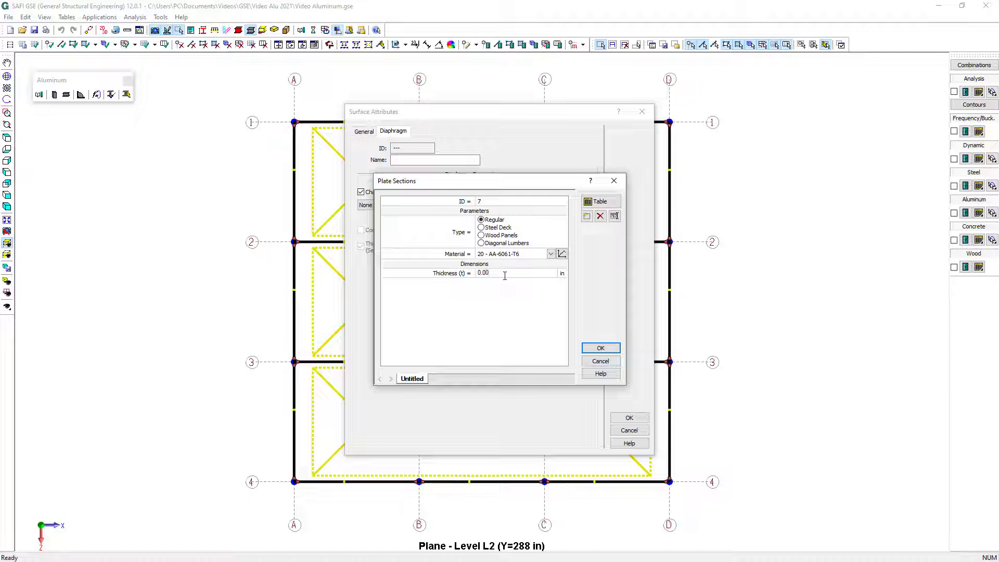
double_click(417, 379)
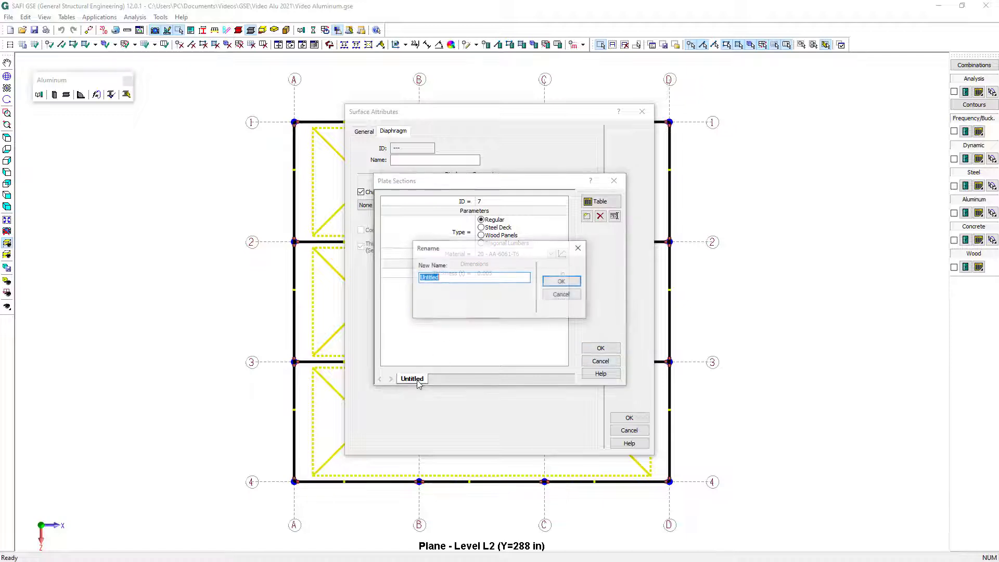
text(Dec)
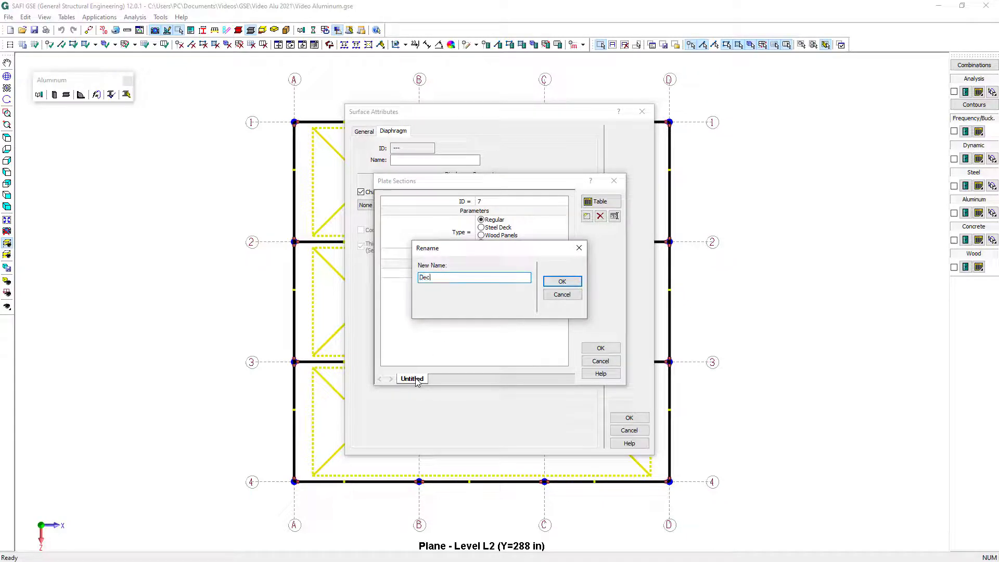
text(k)
click(571, 283)
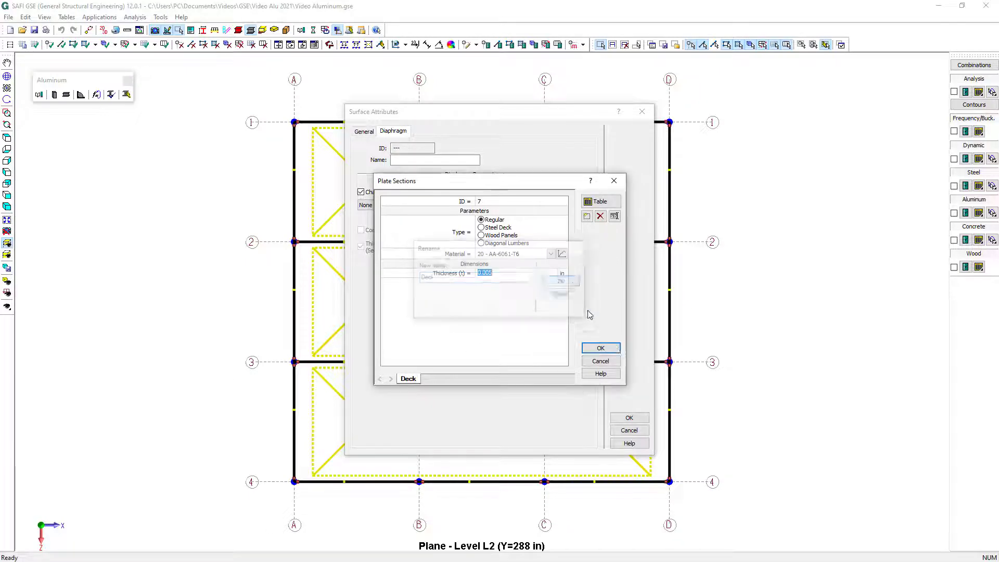
click(610, 349)
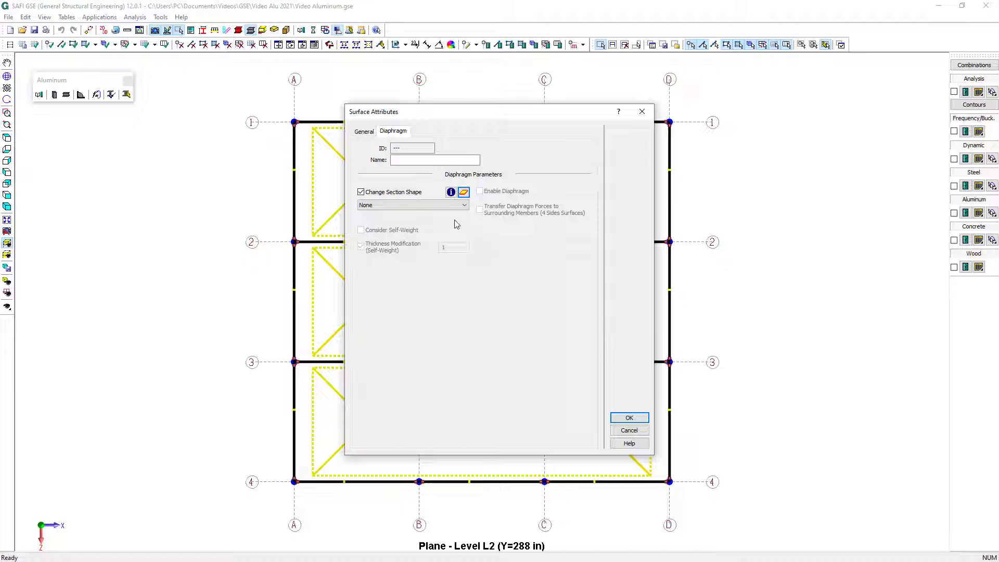
Assign the Deck section to the level L2 surfaces and enable their diaphragm behaviour
click(440, 206)
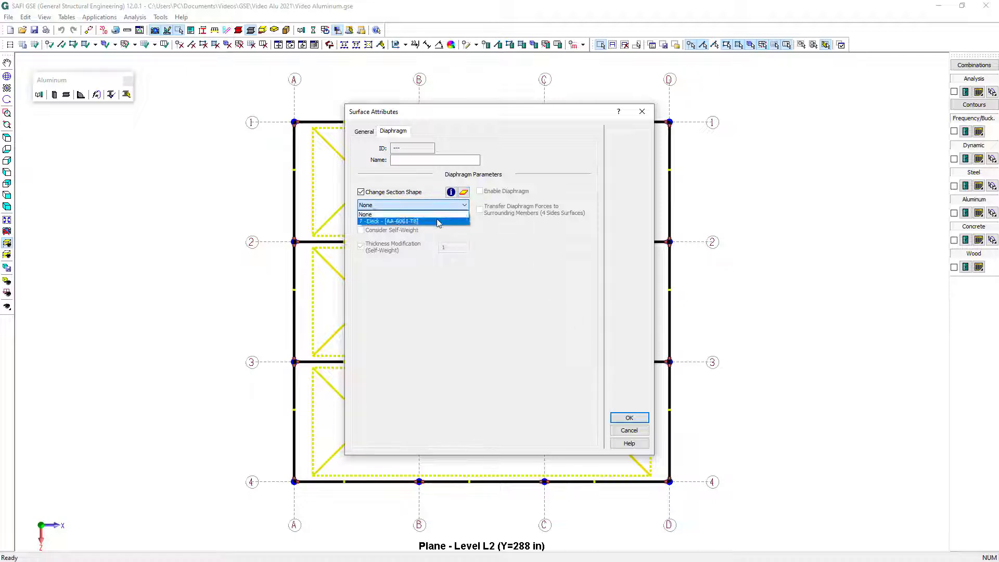
click(438, 221)
click(479, 191)
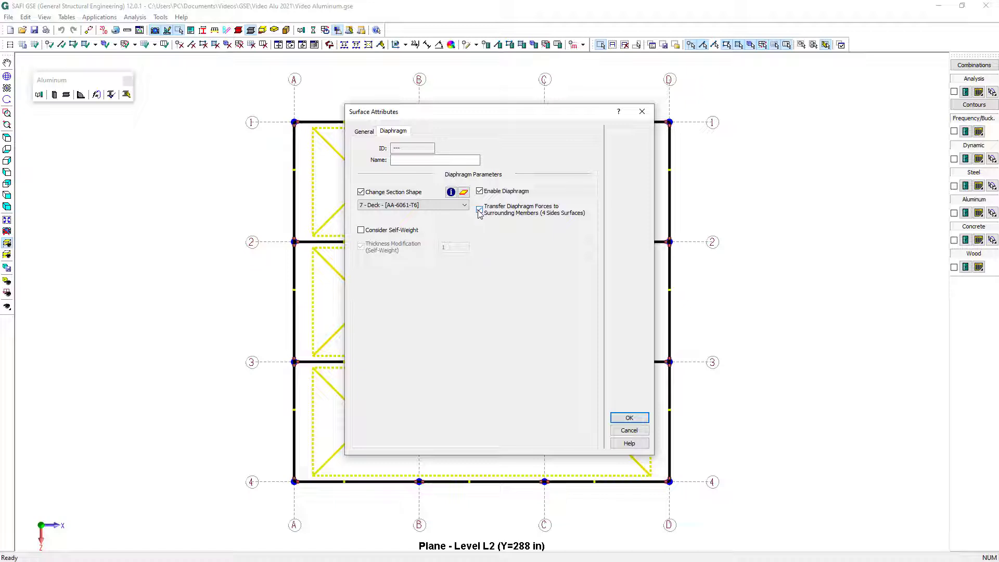
click(625, 419)
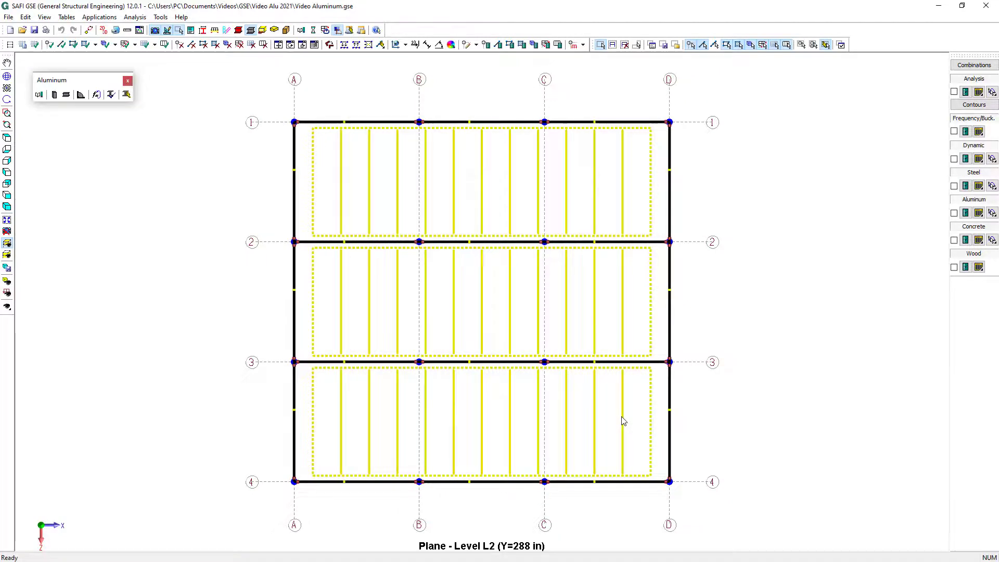
Isolate level L1 in plan and generate loading surfaces from its beams between axes 1 and 3
click(9, 245)
click(52, 275)
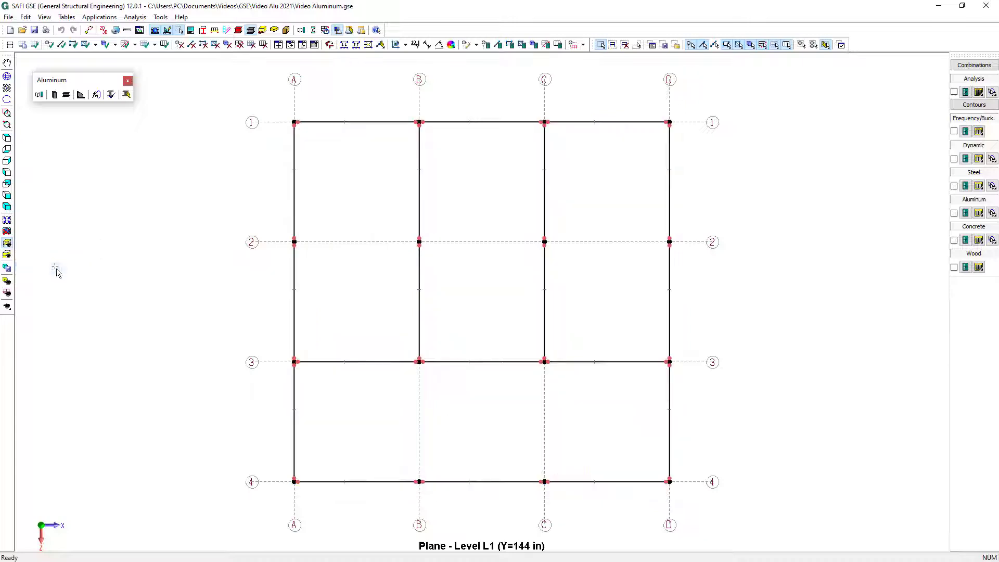
mouse_move(253, 103)
mouse_down()
mouse_move(601, 386)
mouse_move(698, 383)
mouse_up()
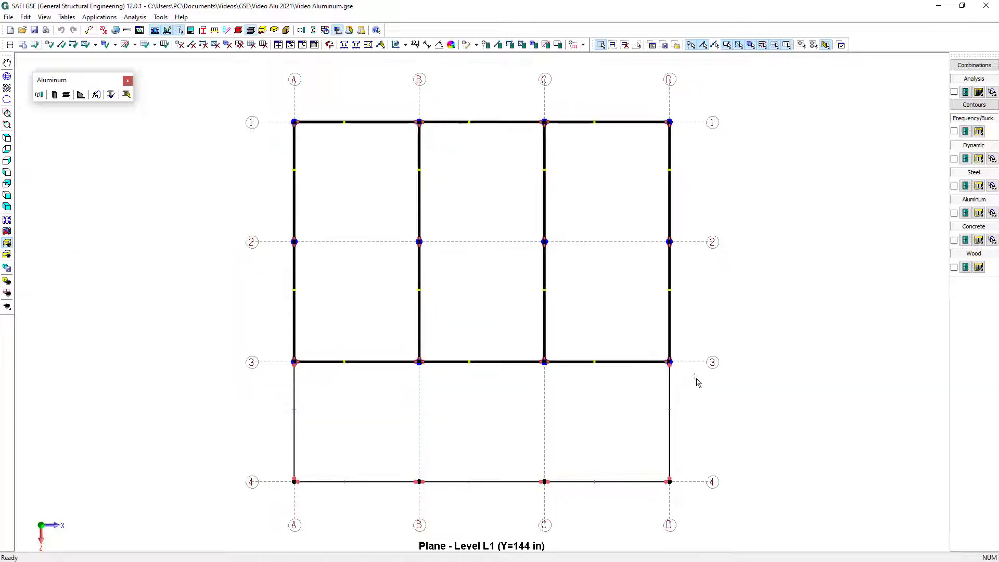
click(94, 44)
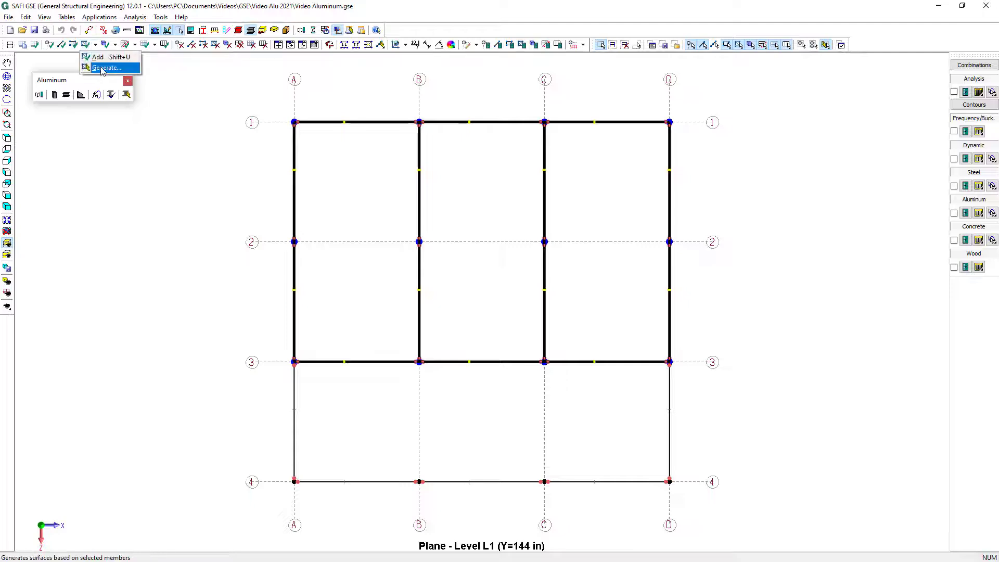
click(103, 69)
Assign the Deck section to the level L1 surfaces and enable their diaphragm
drag(238, 104, 699, 385)
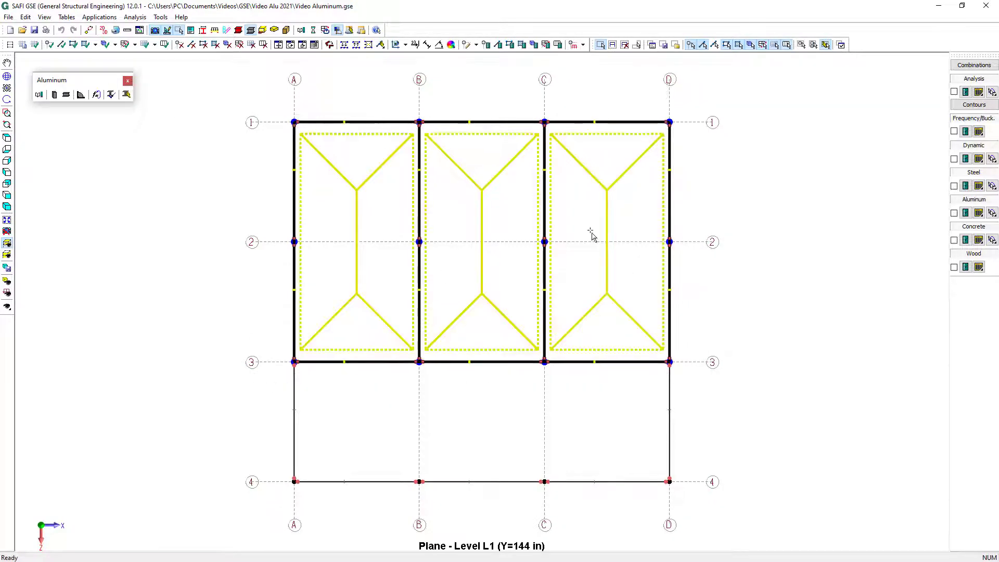
click(522, 45)
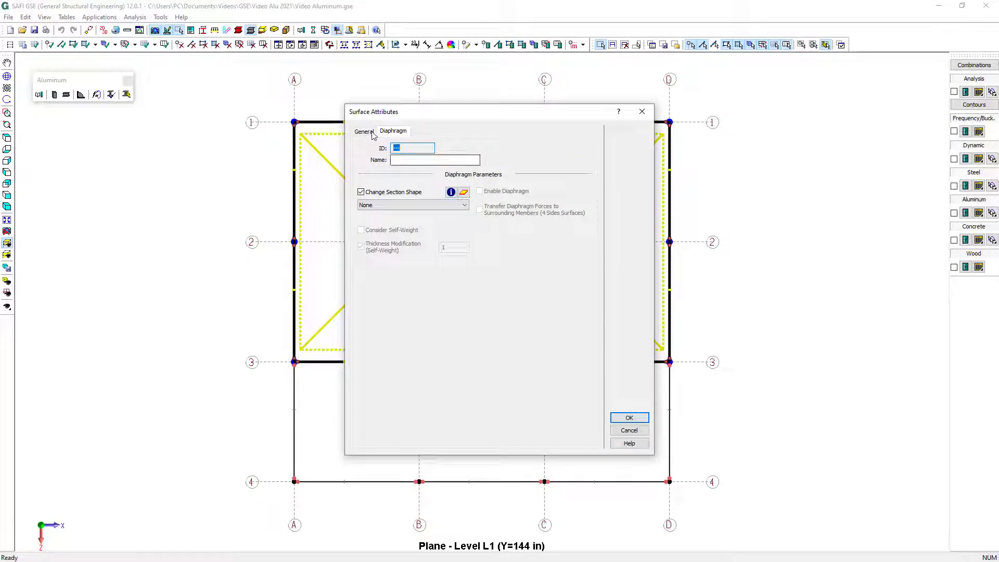
click(400, 206)
click(395, 221)
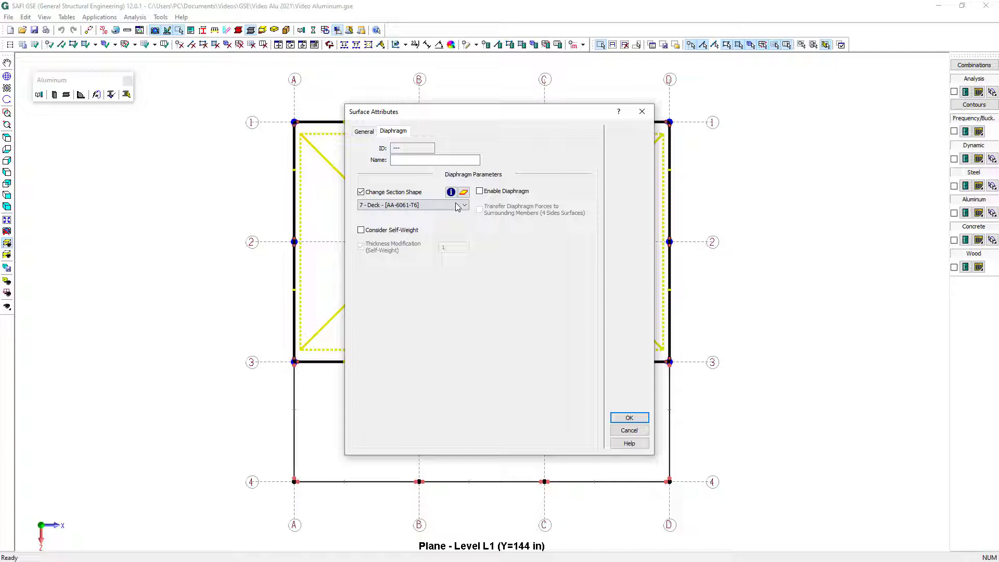
click(479, 191)
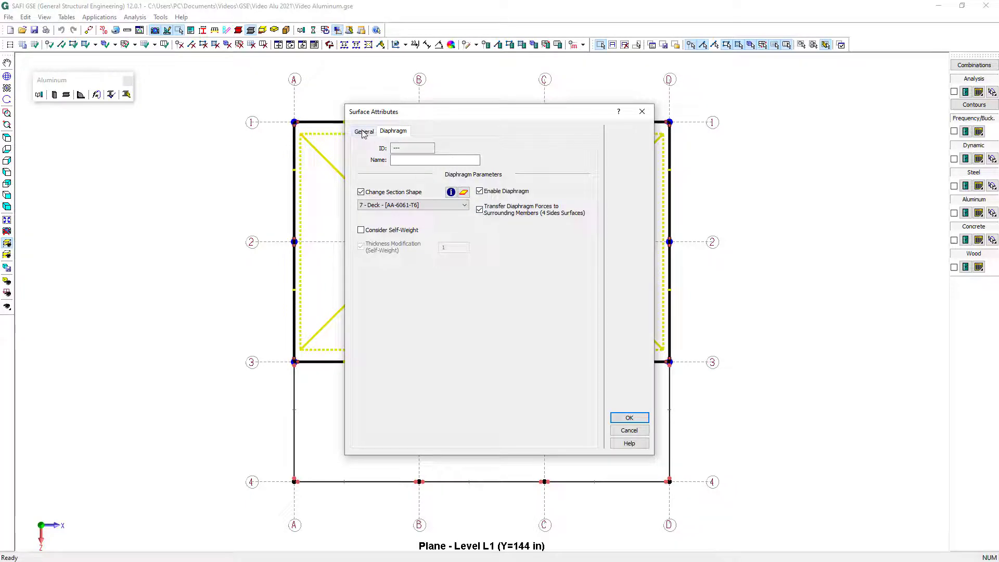
Set the load transfer of the level L1 surfaces to Joist Distribution with 6 joists
click(363, 132)
click(488, 187)
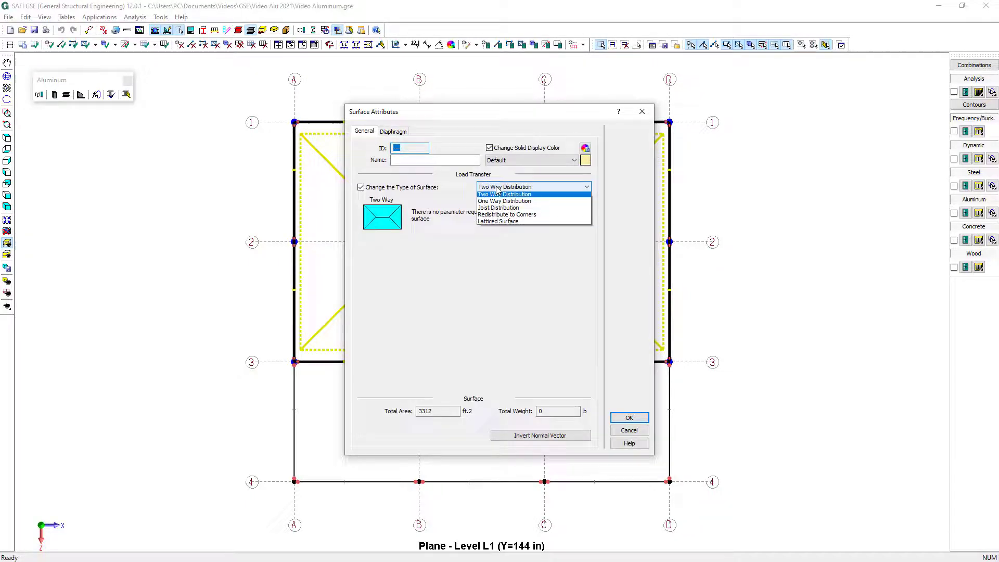
click(509, 210)
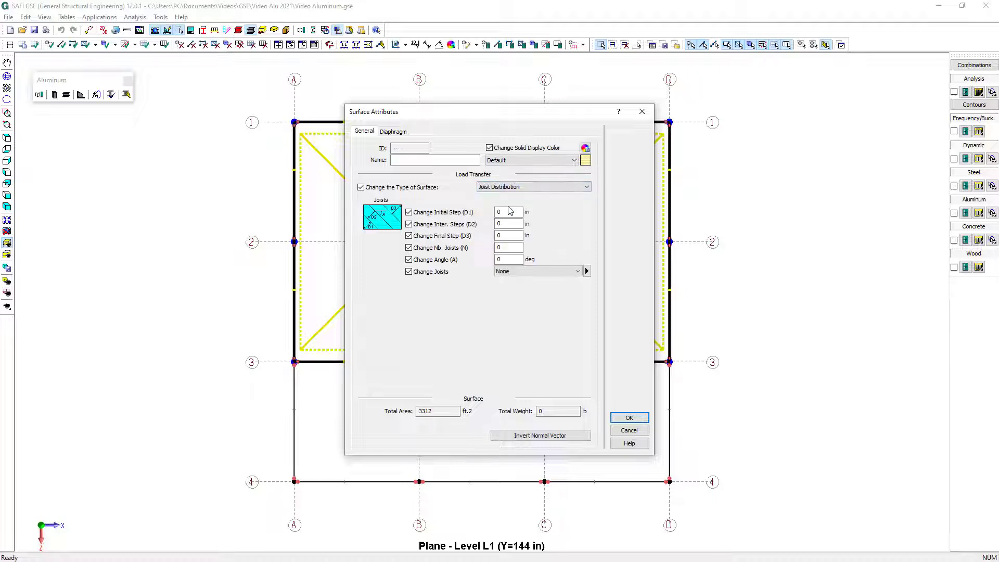
double_click(508, 247)
text(6)
click(628, 419)
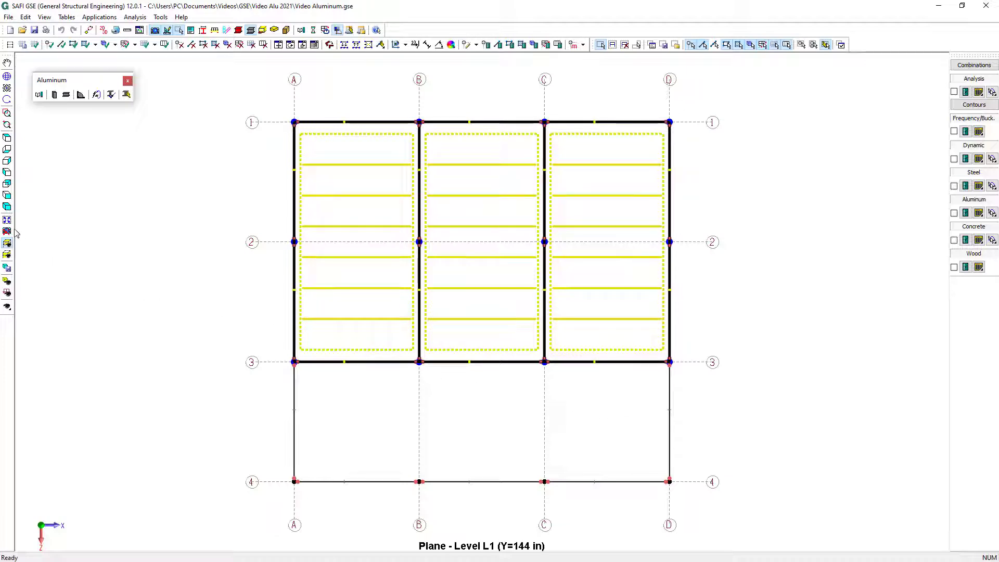
Isolate the axis A-A elevation and draw a loading surface between axes 4 and 3, from Base to level L2
click(7, 242)
click(49, 245)
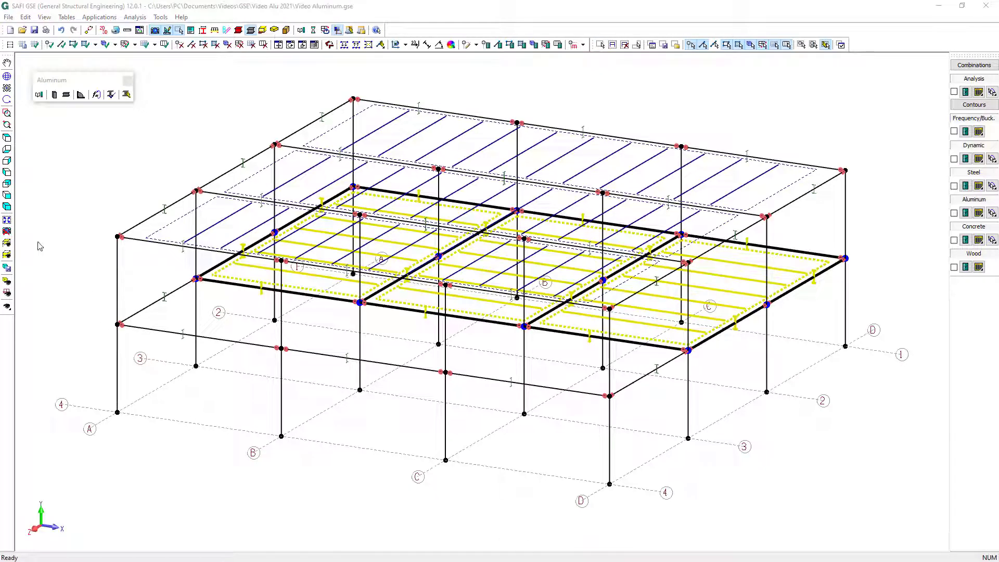
click(7, 254)
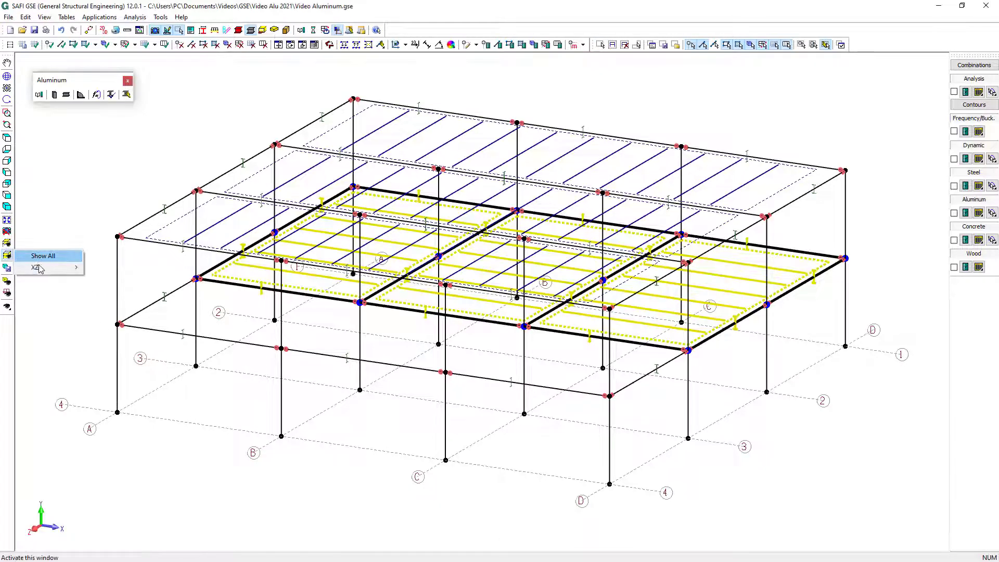
mouse_move(39, 267)
click(96, 267)
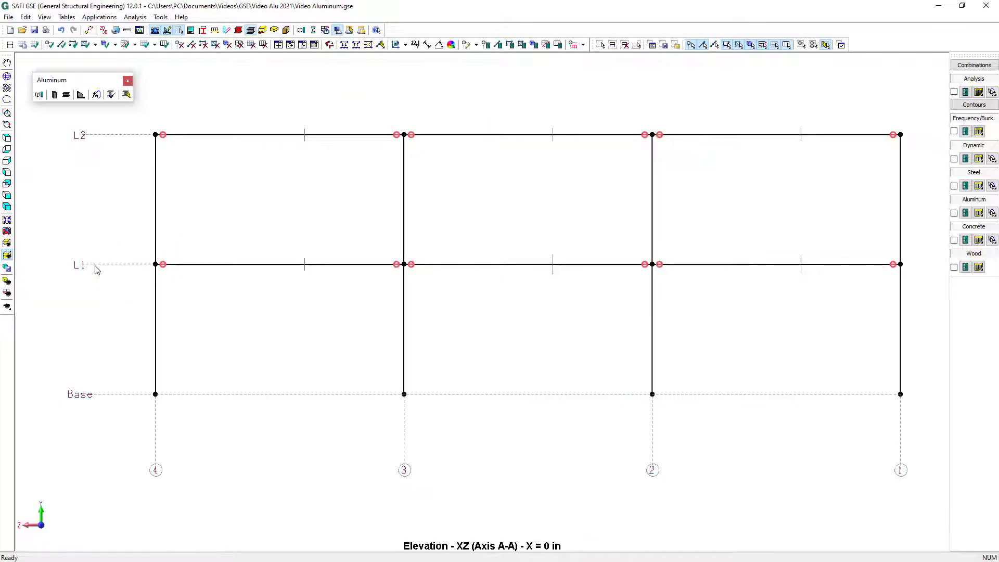
click(85, 44)
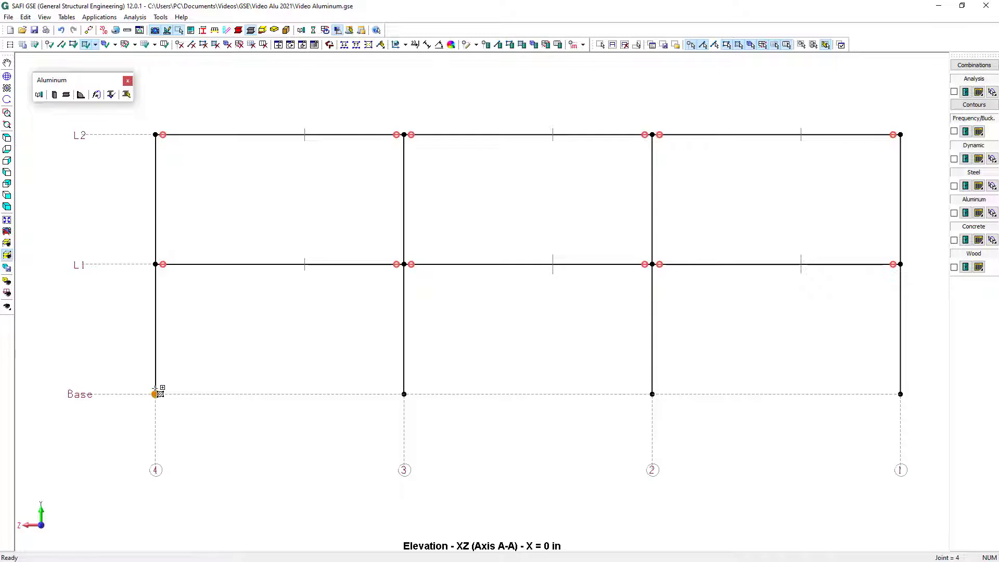
click(155, 388)
click(354, 397)
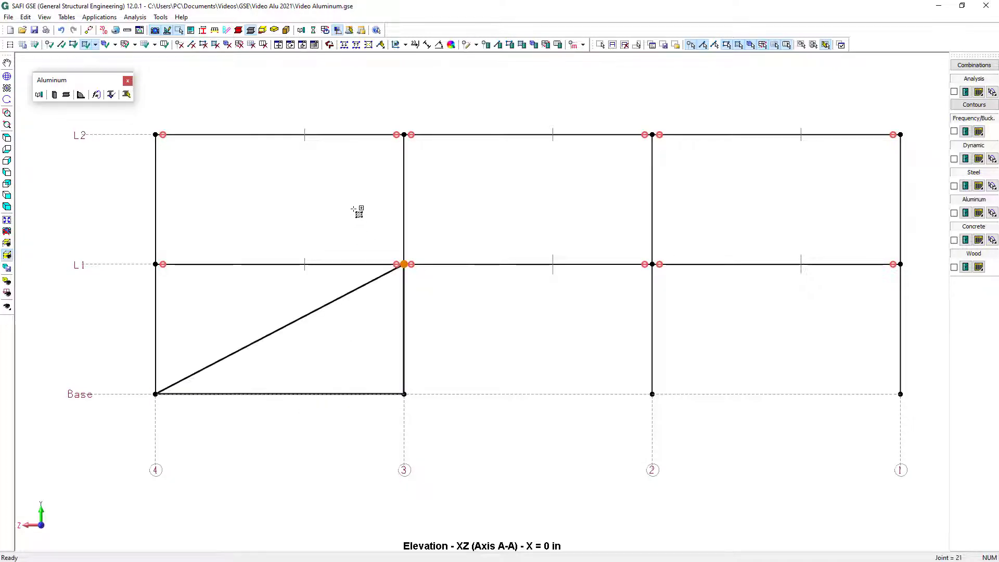
click(377, 162)
click(177, 149)
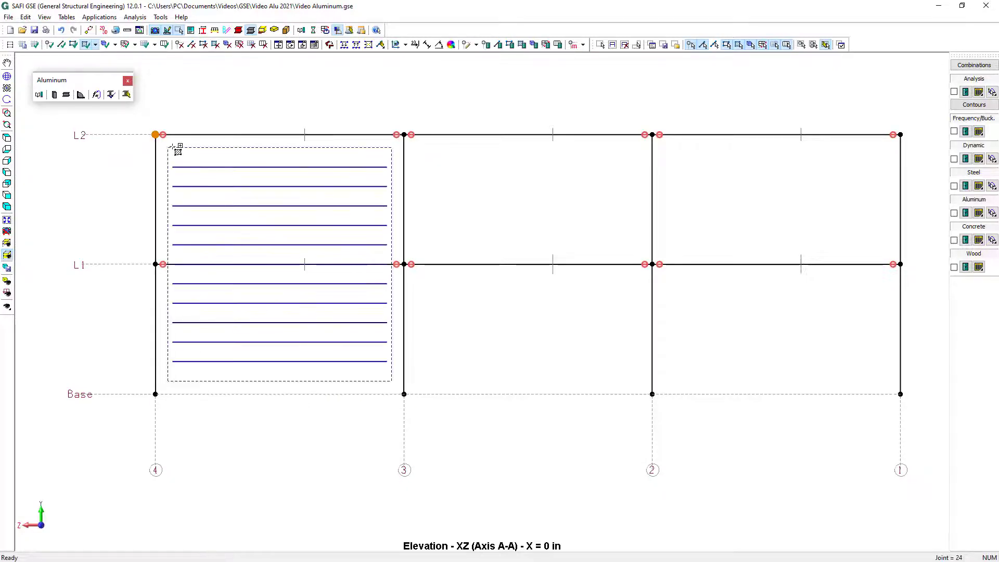
Draw two more loading surfaces from Base to level L2 on axis A, between axes 3 and 2 and between axes 2 and 1
click(407, 394)
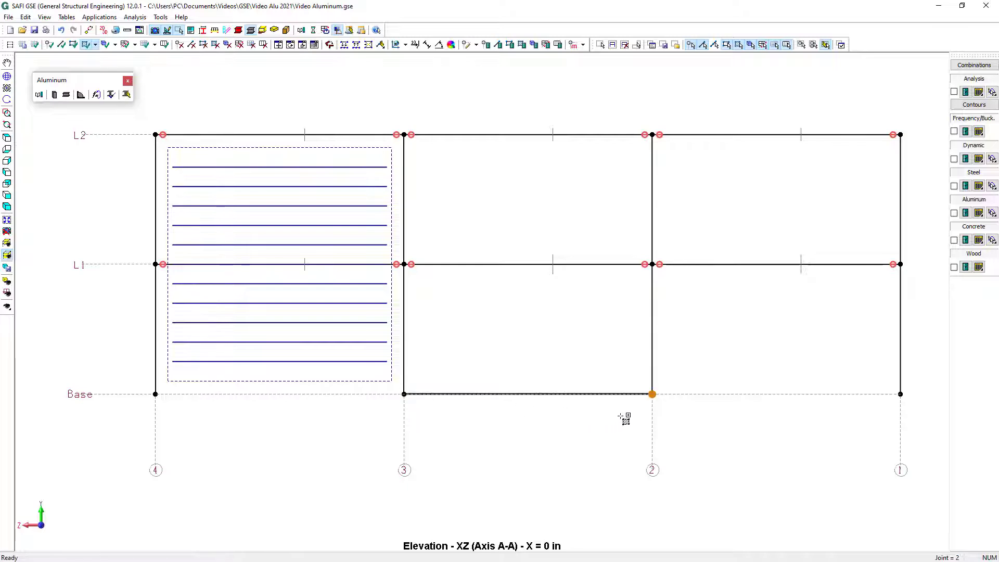
click(621, 413)
click(631, 156)
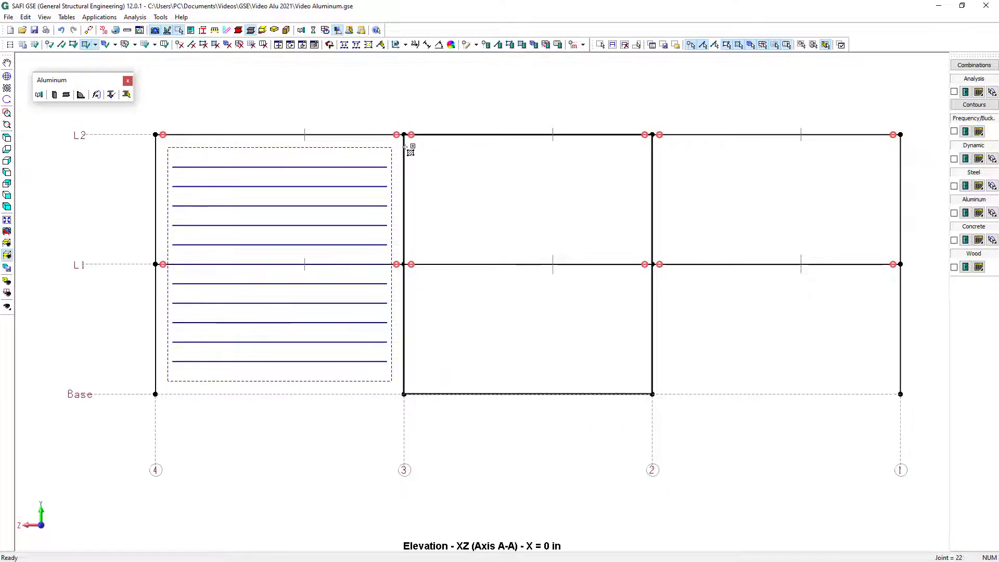
click(410, 151)
click(651, 394)
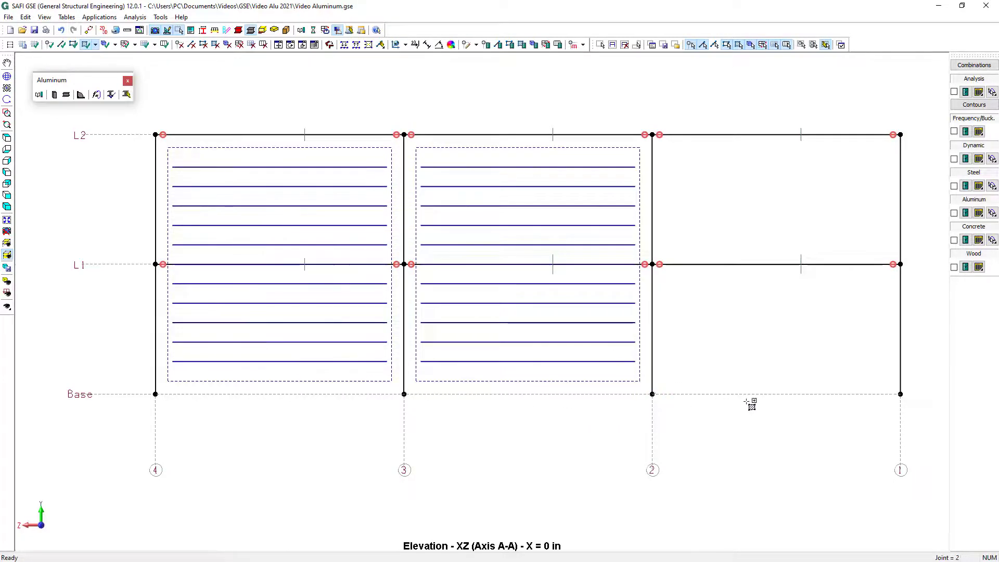
click(866, 402)
click(896, 148)
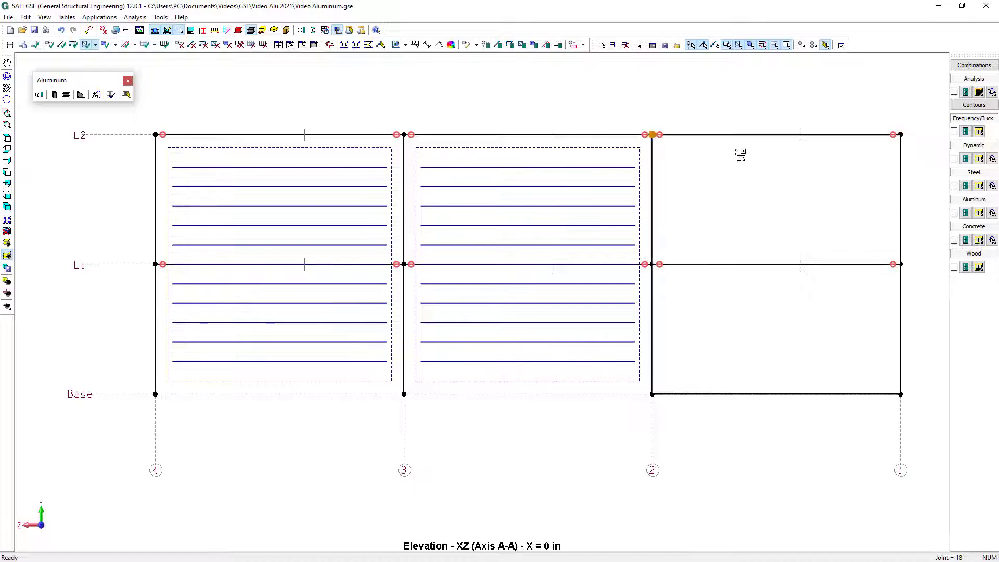
click(679, 152)
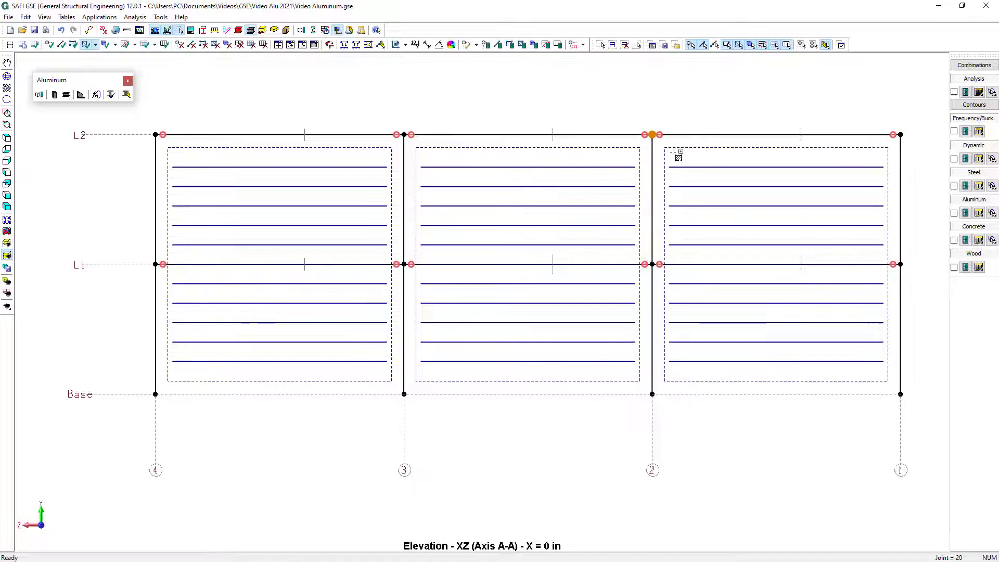
Set all axis A wall surfaces to One Way Distribution along sides J-K and L-I, and show the whole structure again
key(ctrl+a)
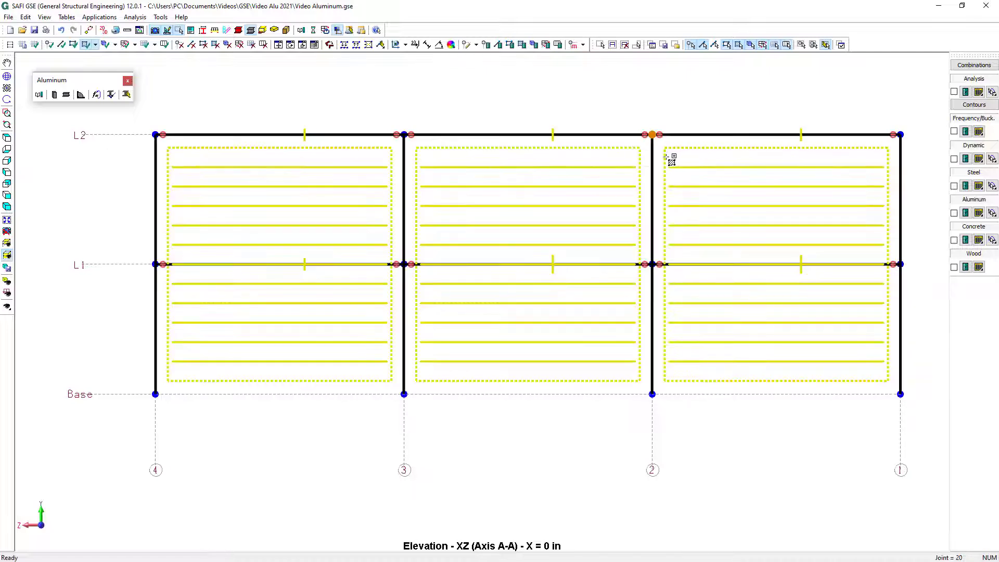
click(522, 45)
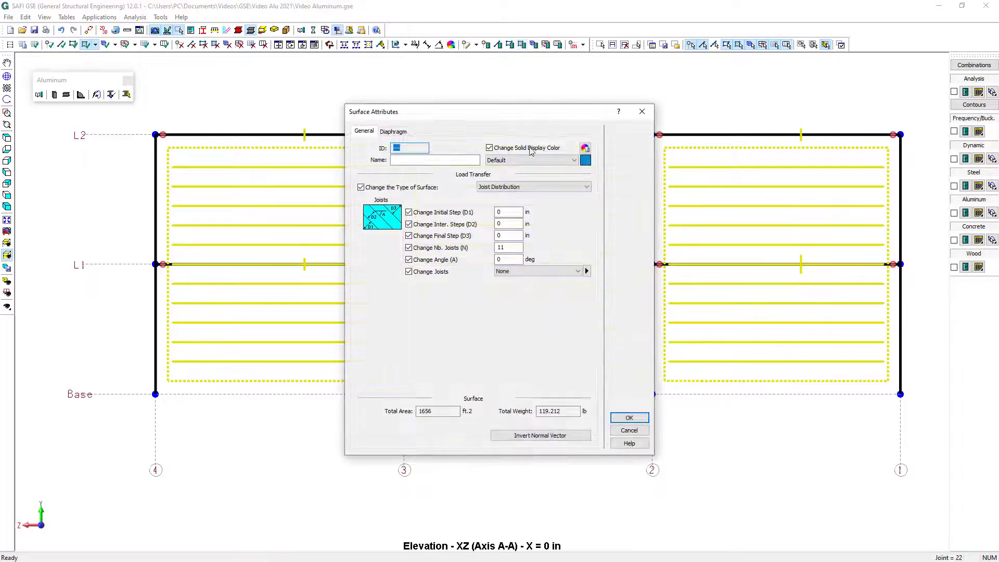
click(534, 186)
click(534, 204)
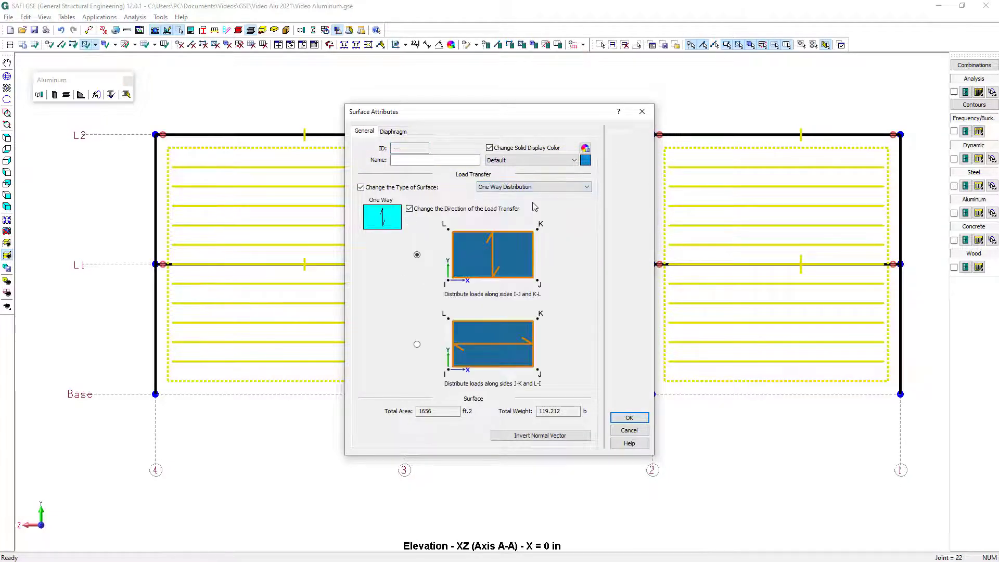
click(503, 344)
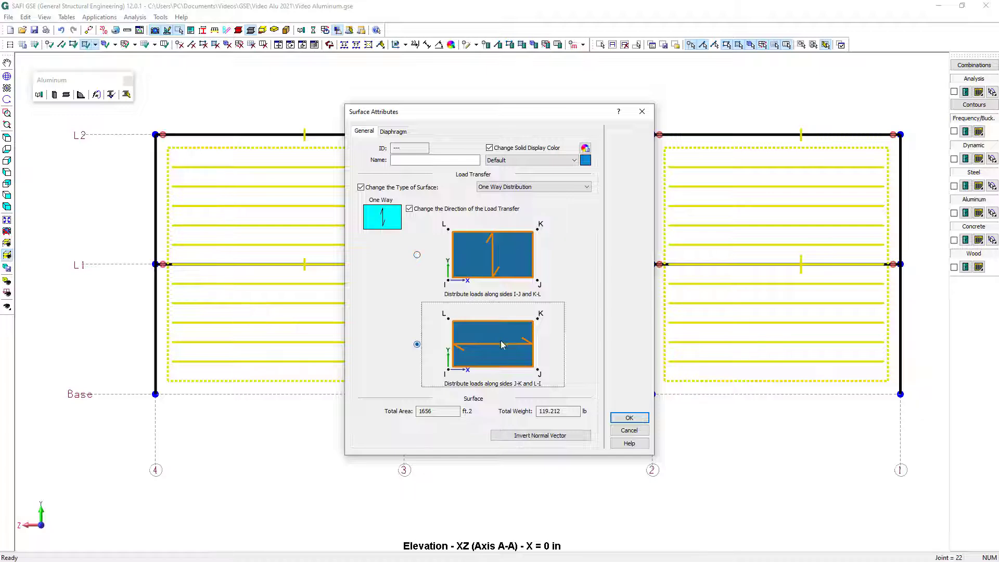
click(634, 418)
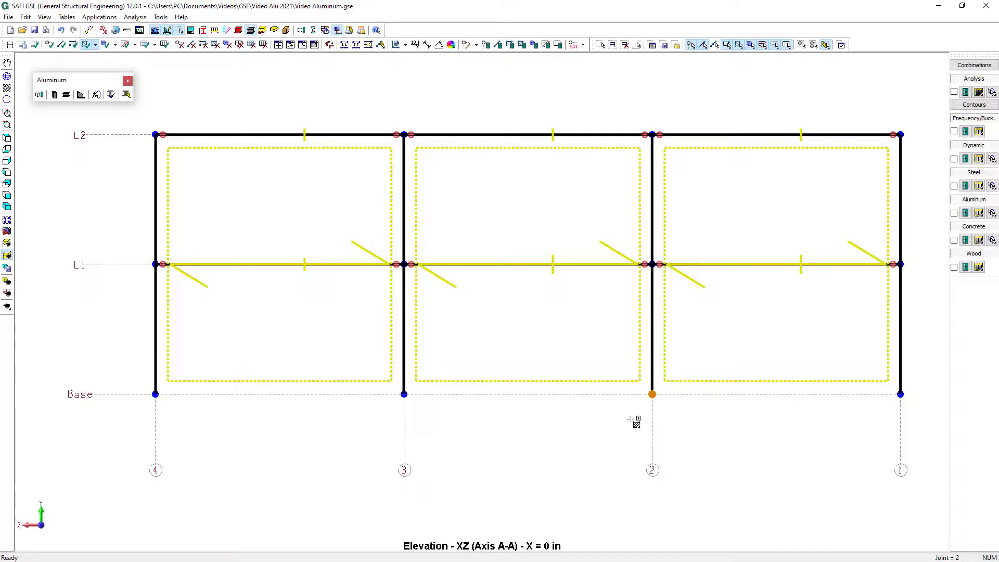
click(8, 259)
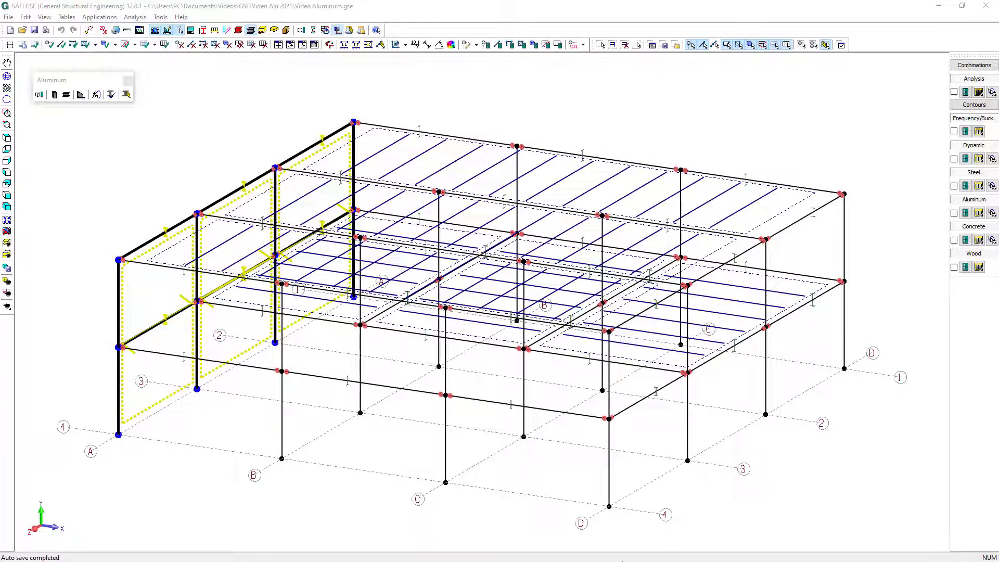
Define basic load 1 as Dead with type Dead Load and basic load 2 as Live with type Live Load
click(582, 44)
click(605, 135)
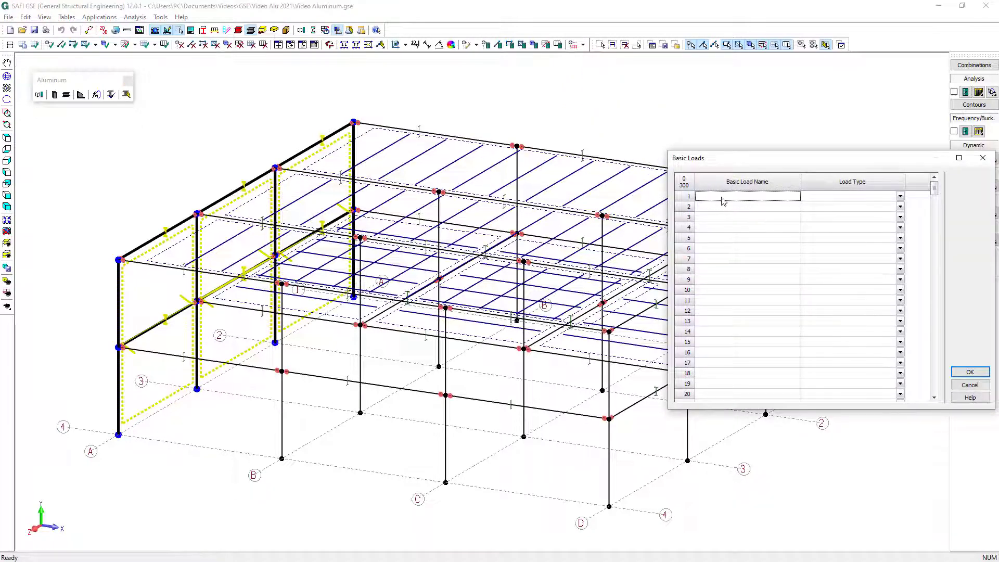
text(Dead)
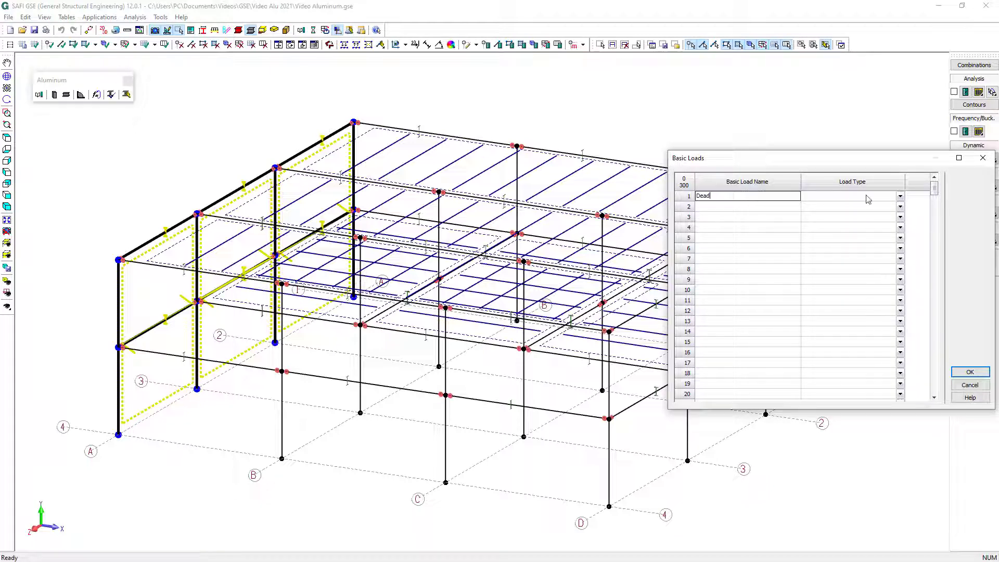
click(899, 196)
click(892, 224)
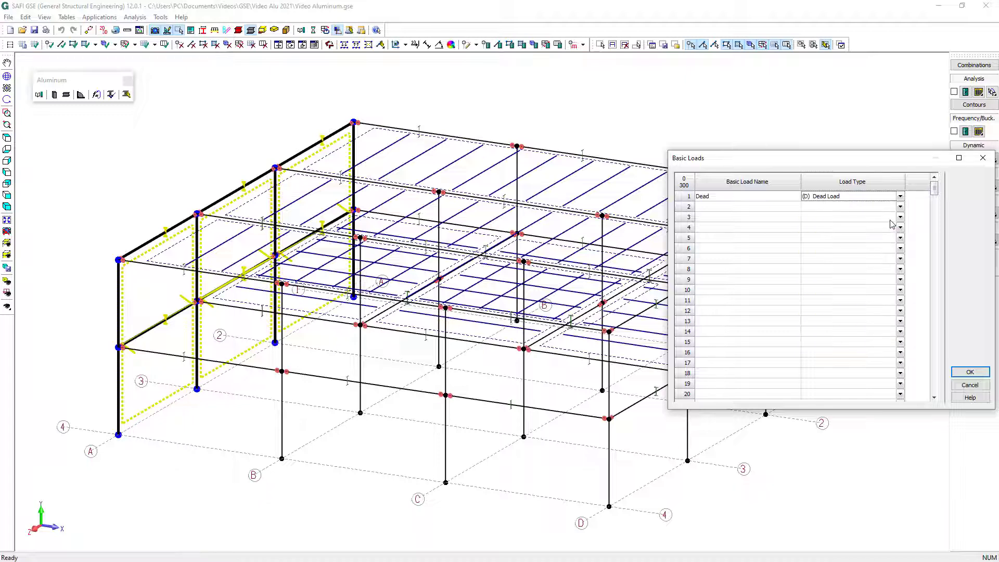
click(787, 208)
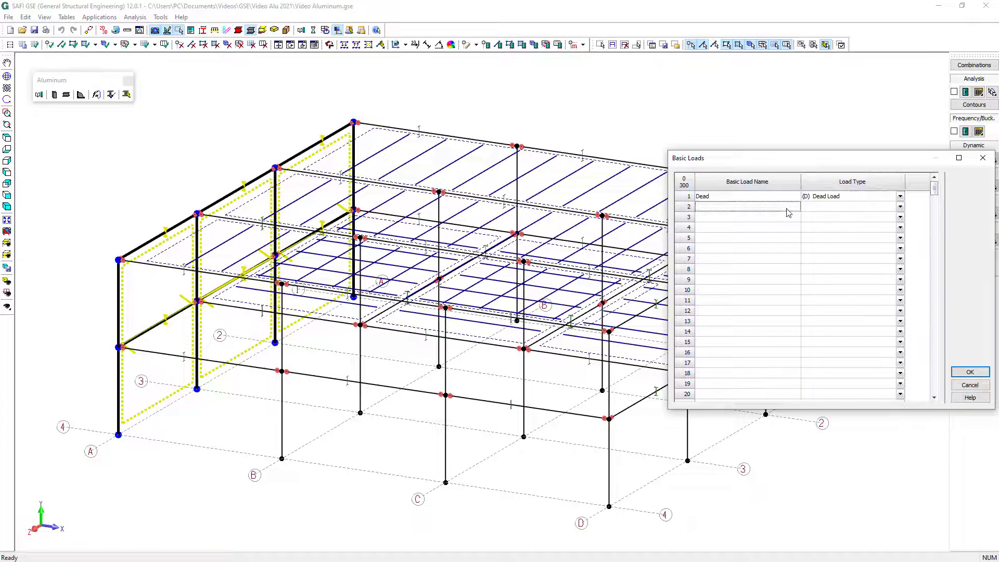
text(Live)
click(900, 207)
click(874, 246)
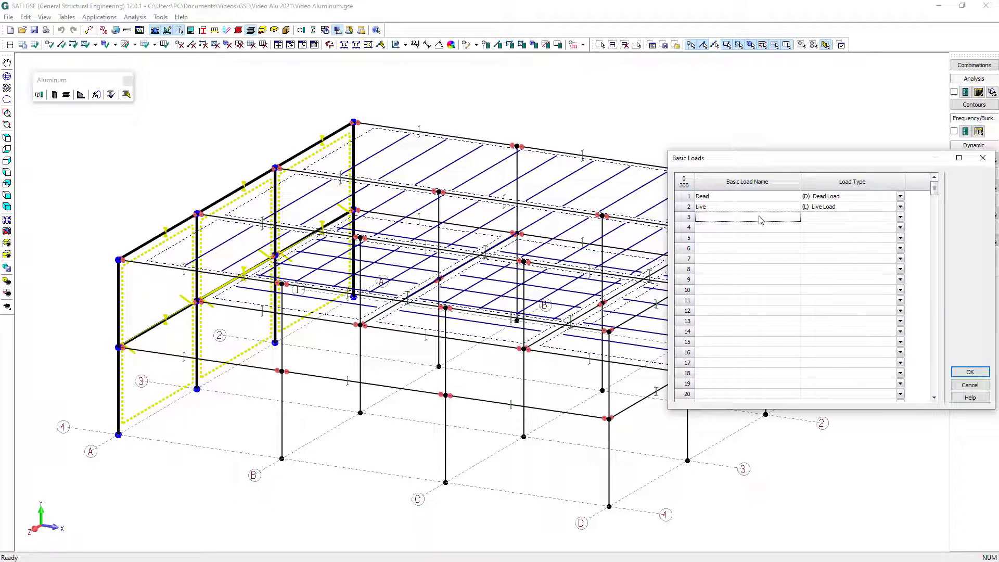
Define basic load 3 as Snow with type Snow Load and basic load 4 as Wind X with type Wind Load
text(Snow)
click(900, 217)
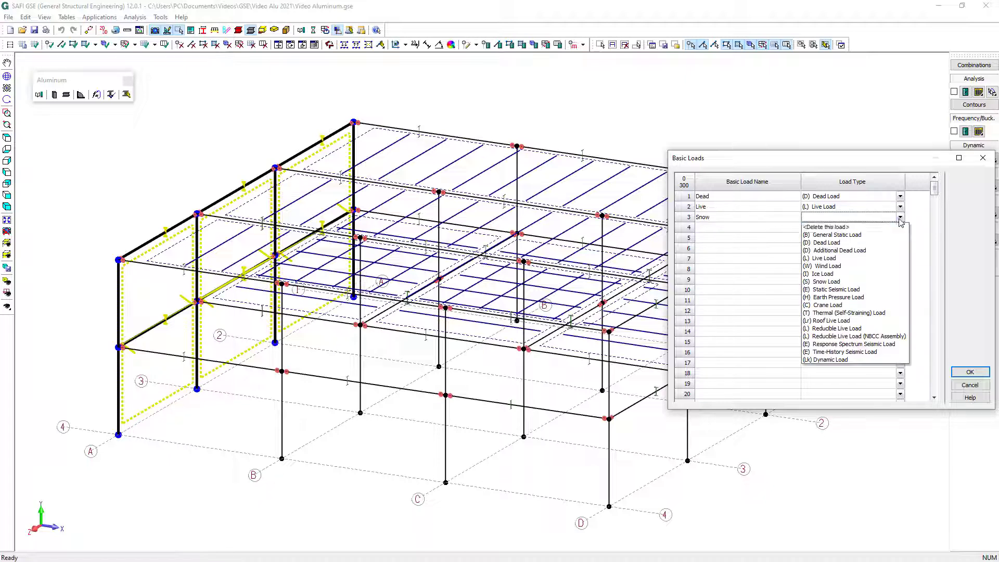
click(858, 281)
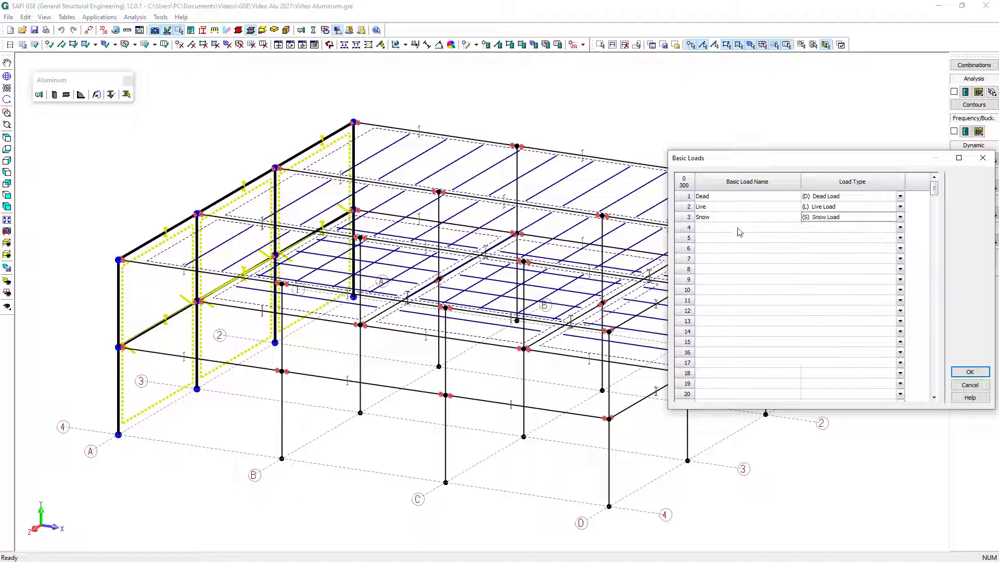
click(739, 229)
text(Wind X)
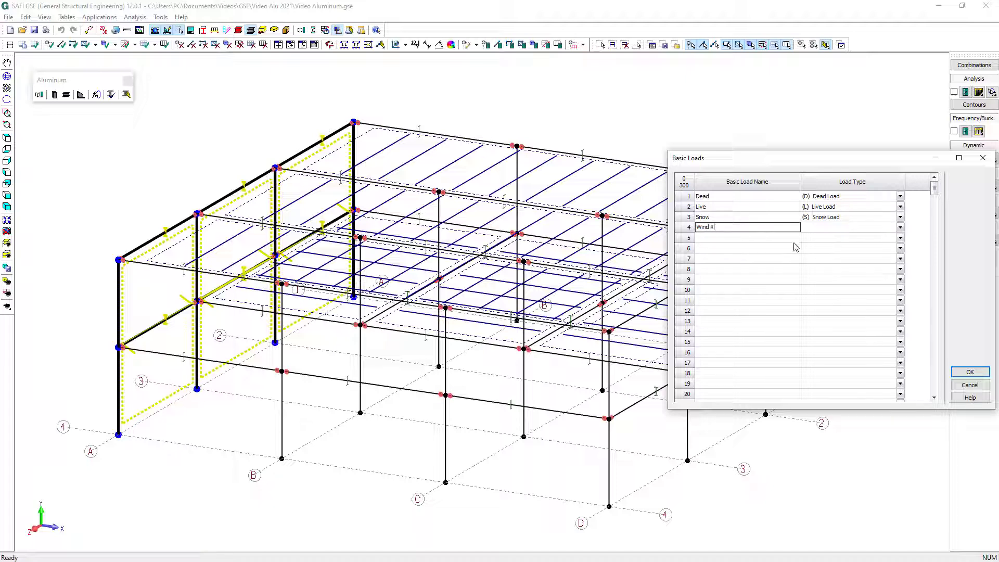
click(899, 227)
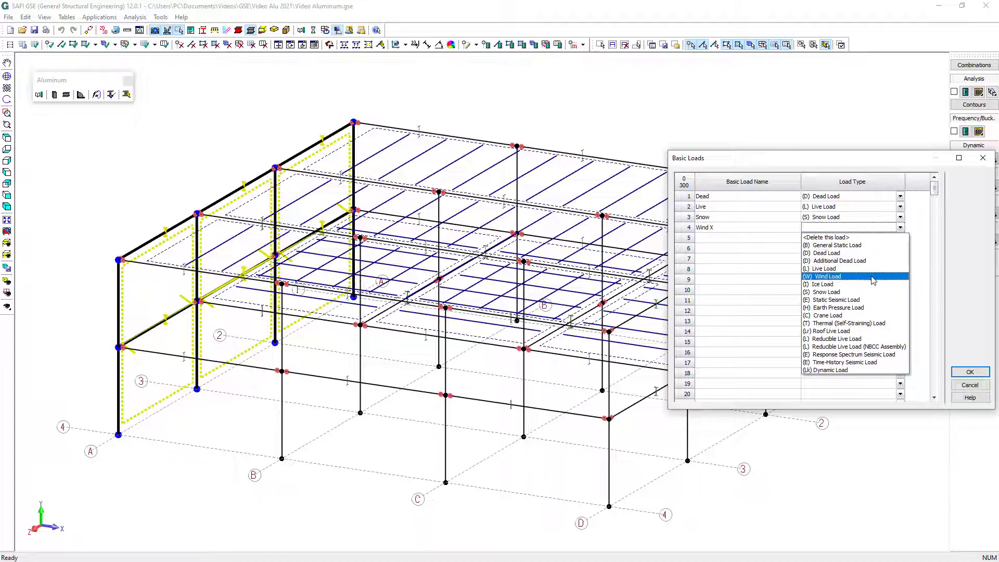
click(873, 279)
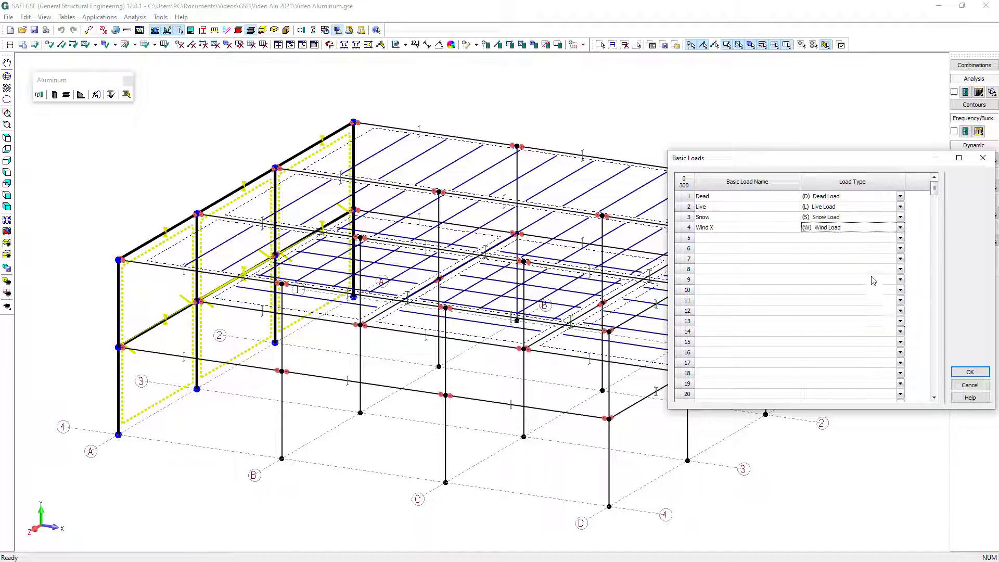
click(969, 372)
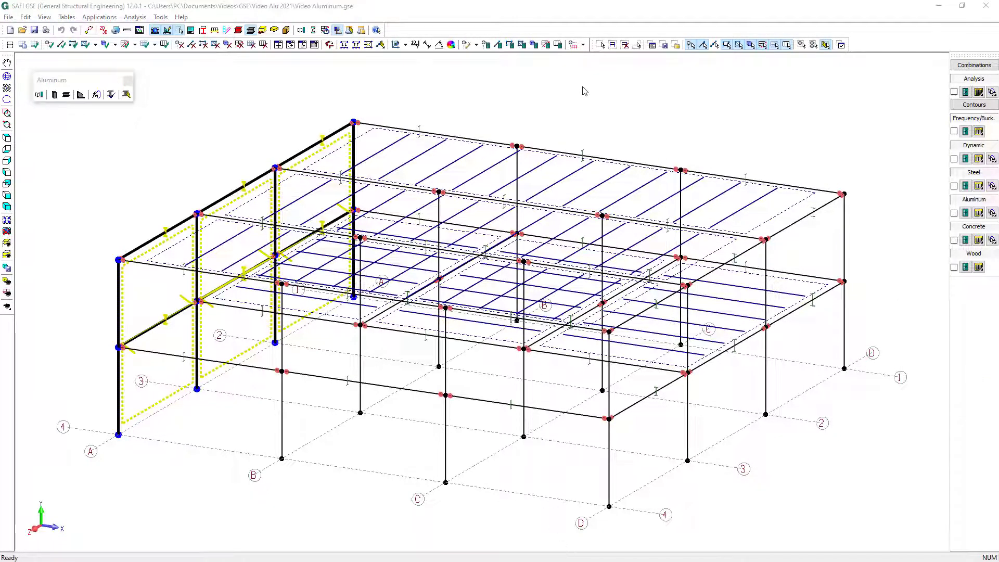
Assign the structure's self-weight to the Dead basic load with a Y factor of -1
click(583, 45)
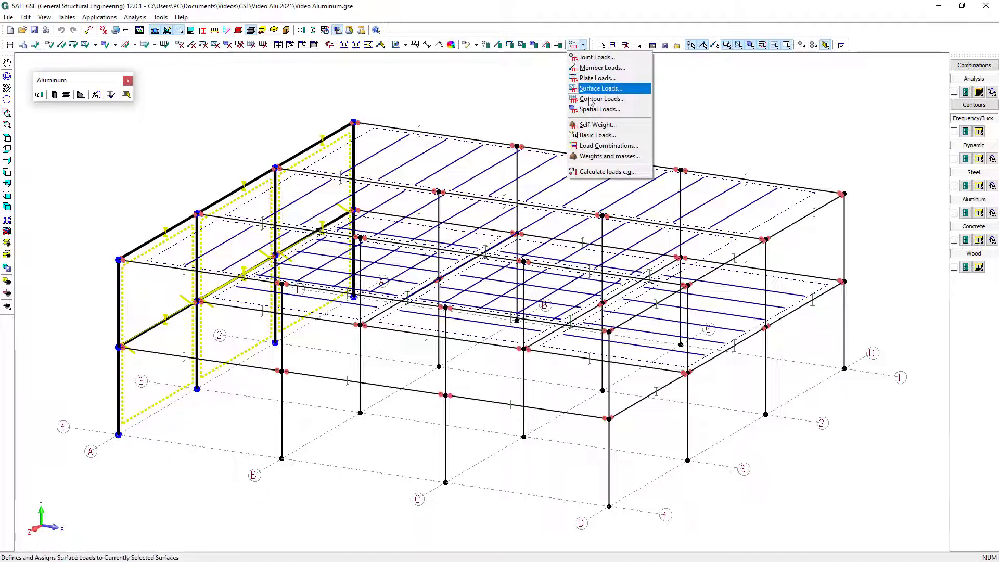
click(597, 125)
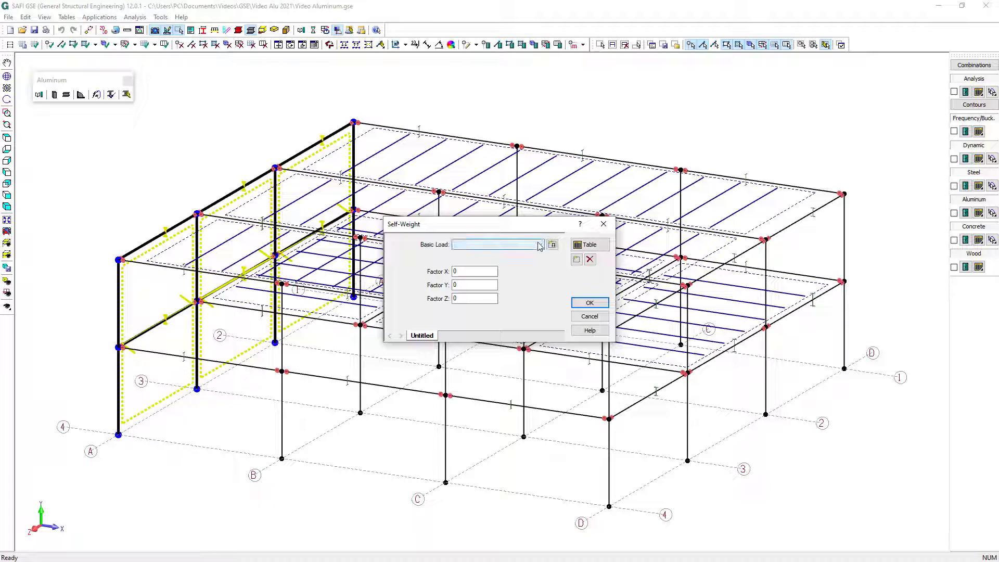
click(538, 244)
click(527, 255)
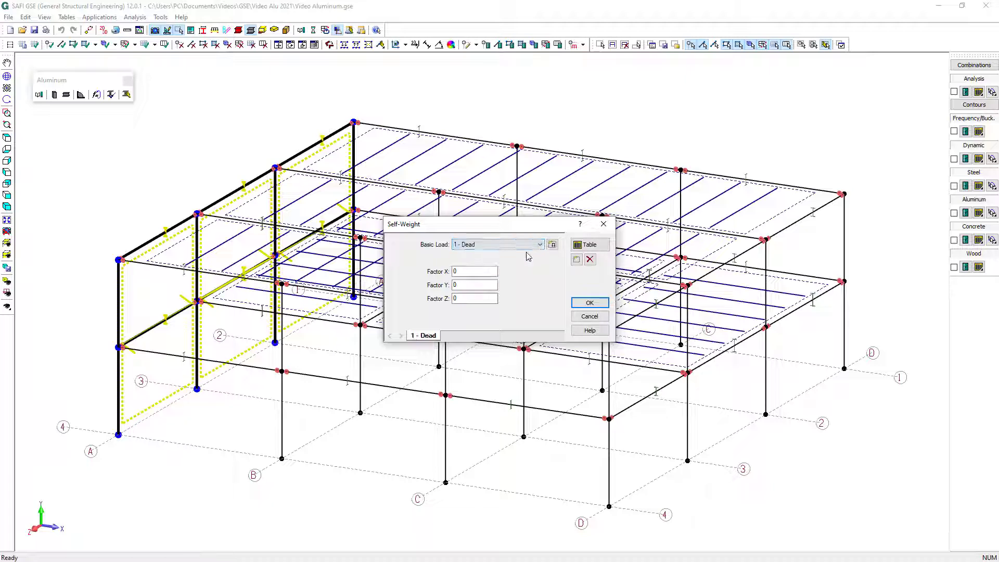
drag(470, 285, 416, 287)
click(586, 304)
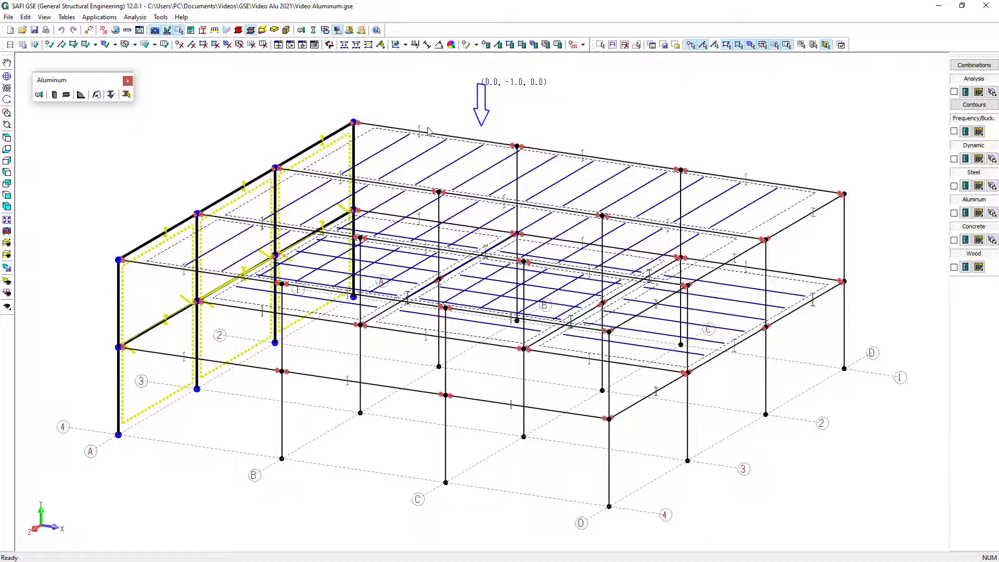
Apply a constant 20 lb/ft.2 surface pressure along the global X axis to the selected axis A walls under Wind X
click(579, 45)
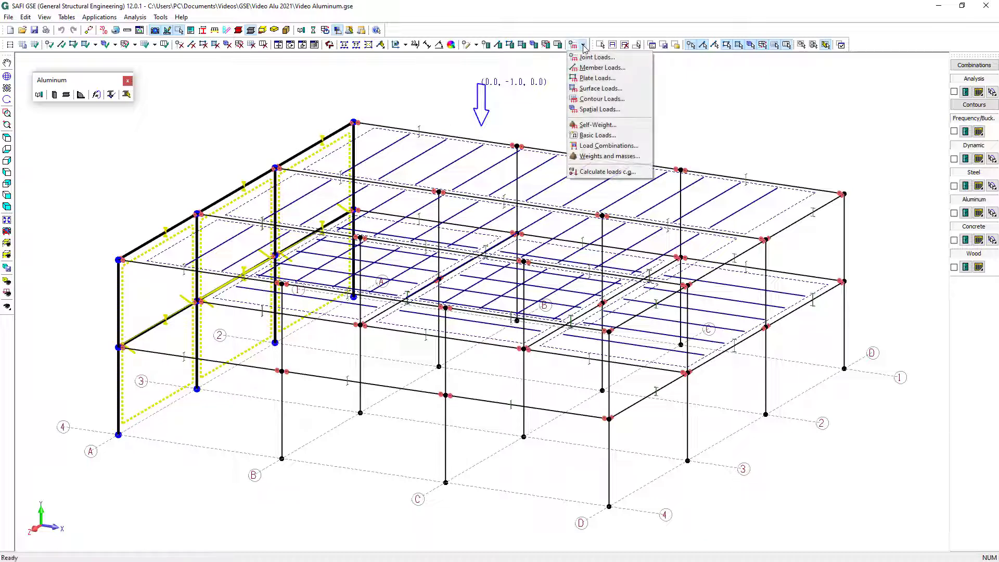
click(593, 91)
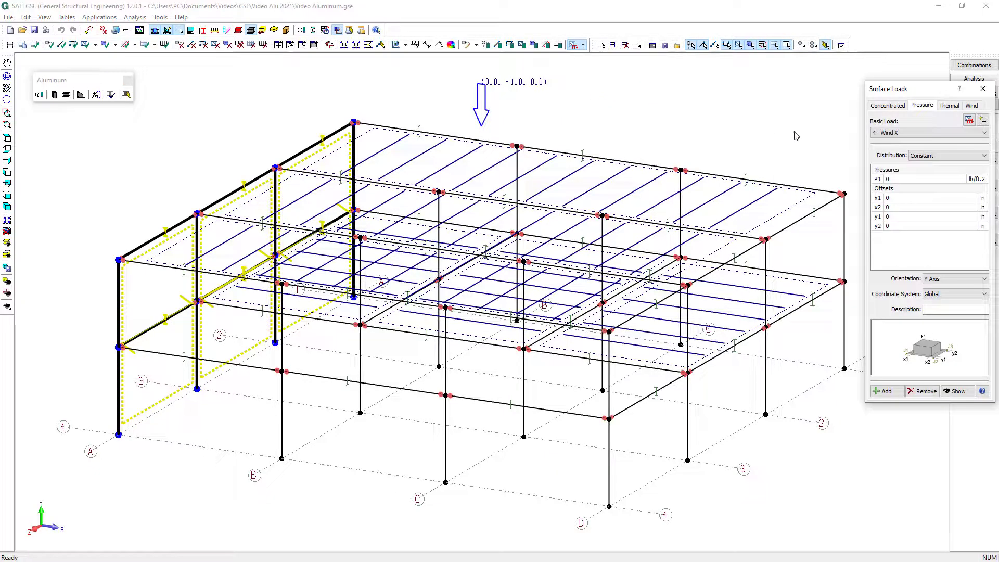
click(887, 134)
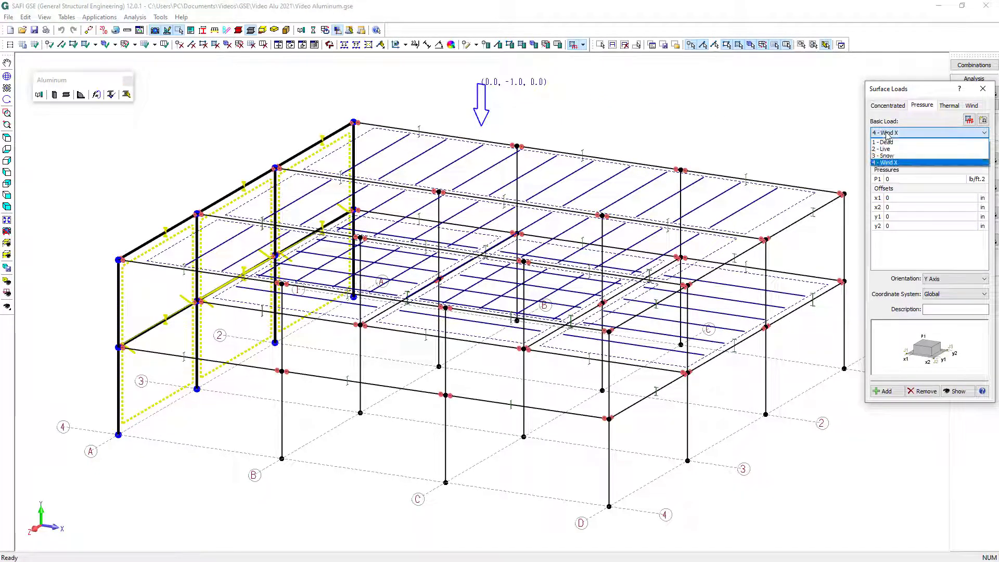
click(889, 162)
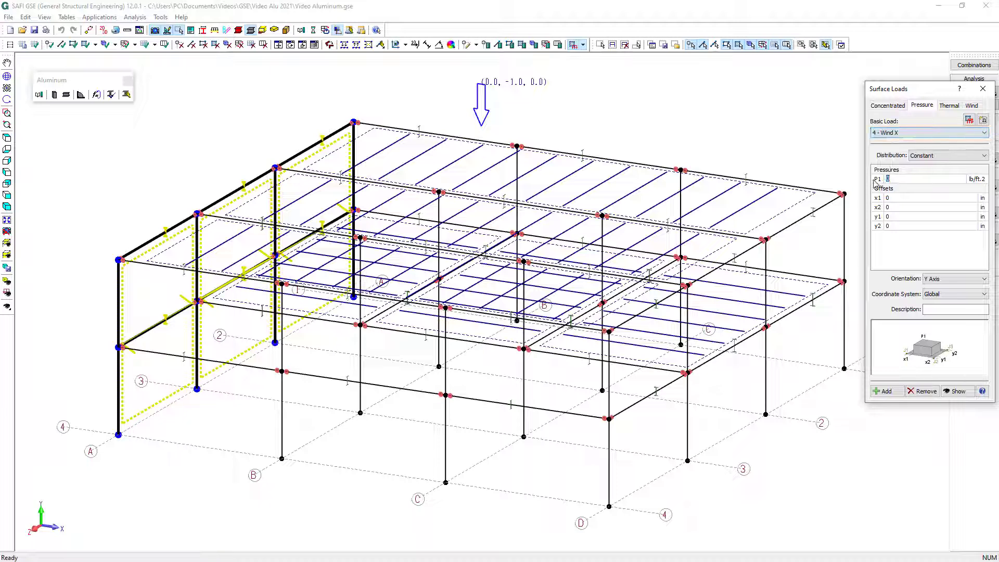
text(2)
text(0)
click(954, 279)
click(950, 295)
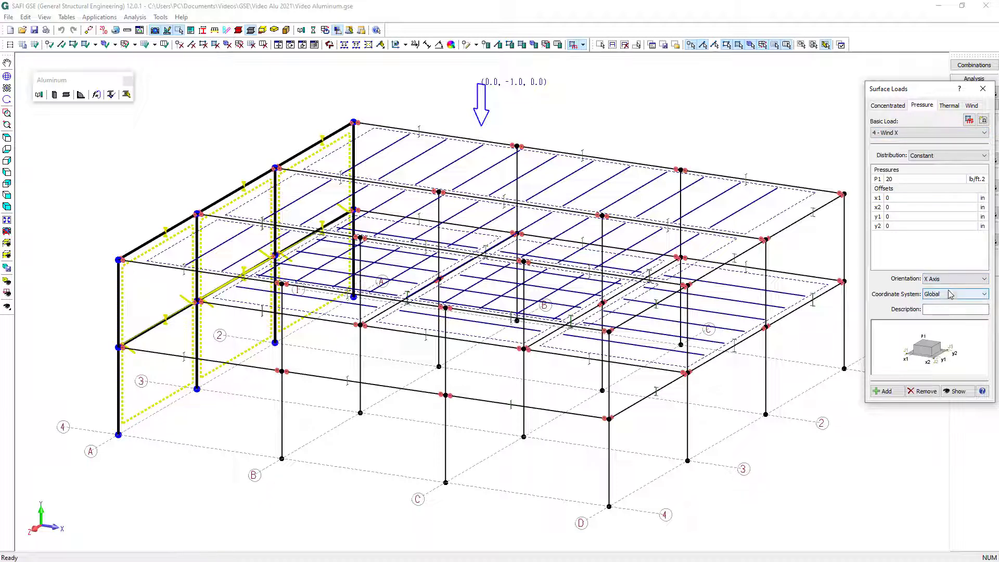
click(885, 391)
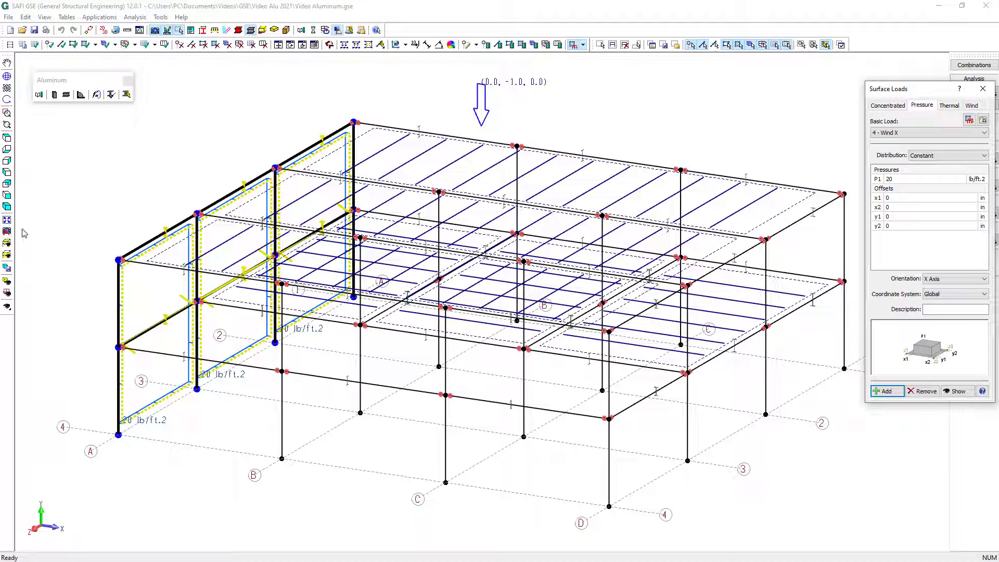
On level L1, select the three floor surfaces between axes 1 and 3 and add a Dead pressure of -45 lb/ft.2 along the Y axis
click(8, 244)
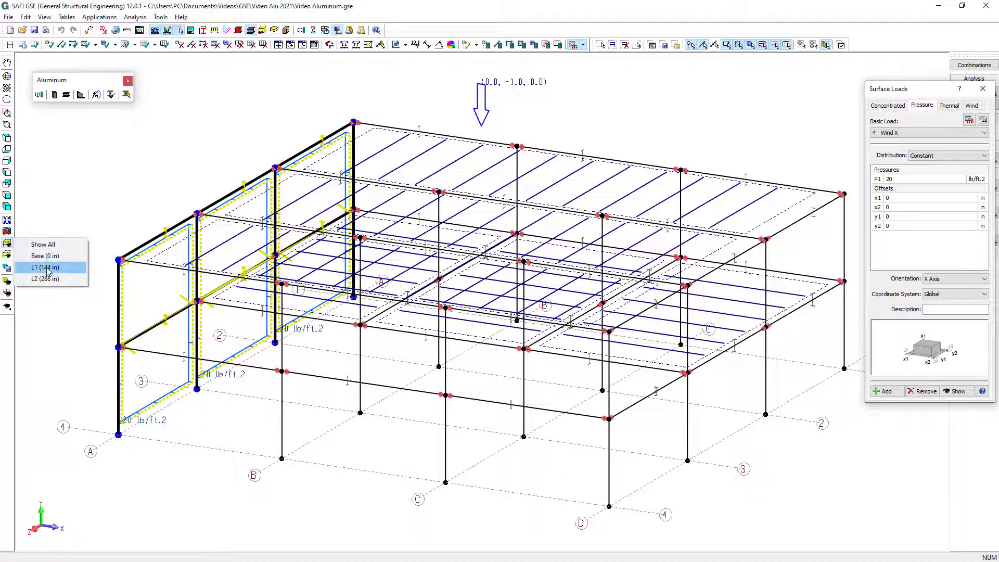
click(48, 268)
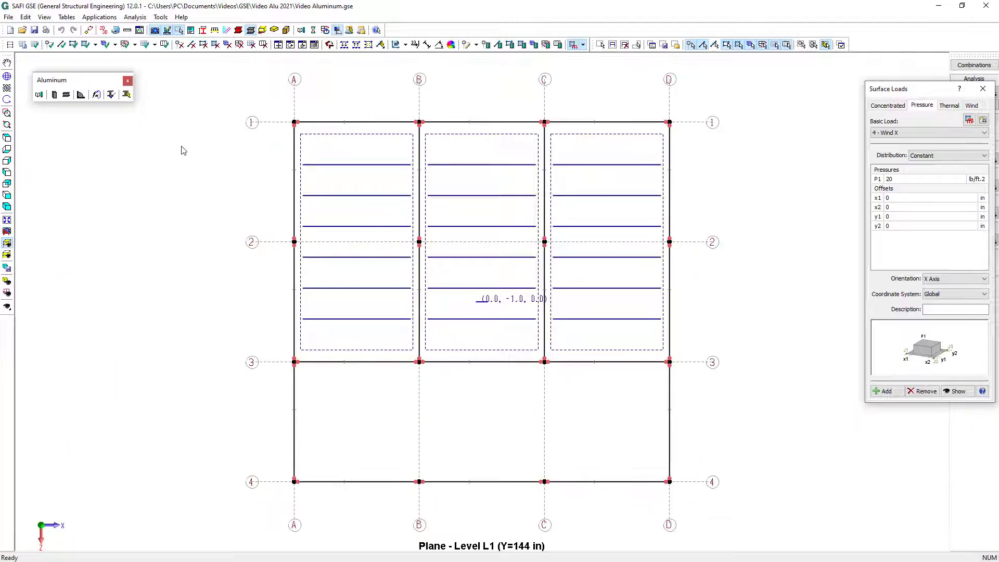
drag(264, 101, 700, 390)
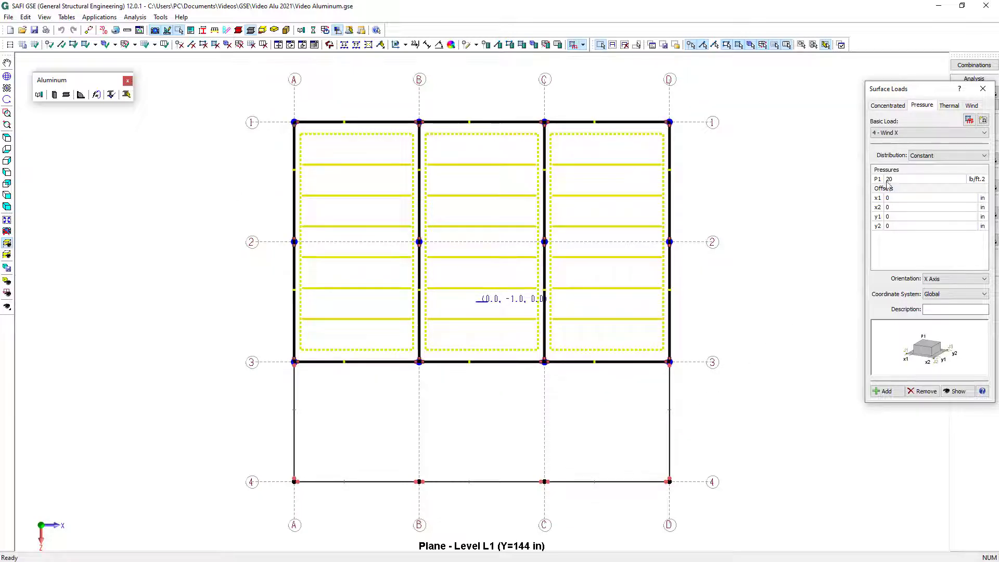
click(900, 134)
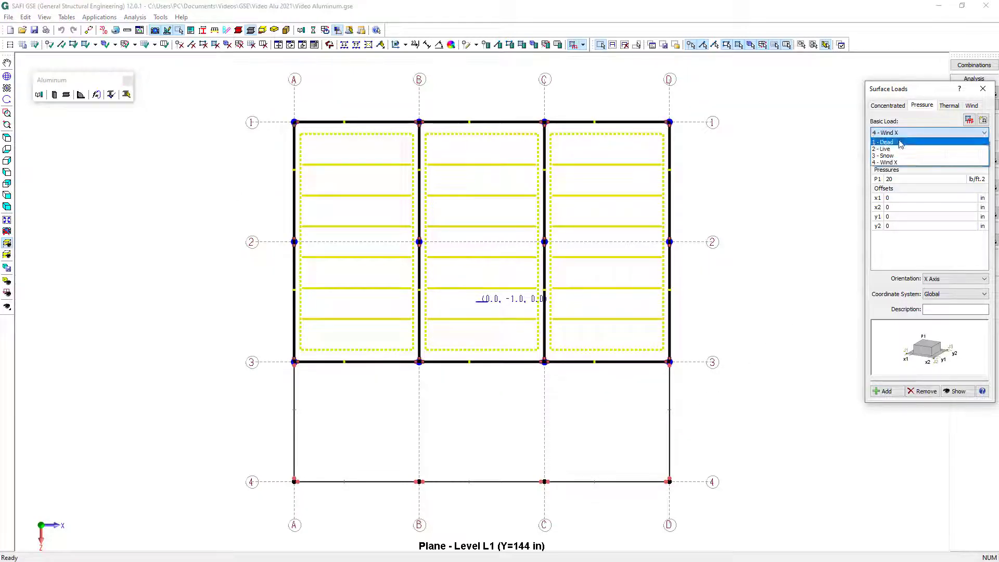
click(900, 142)
double_click(897, 178)
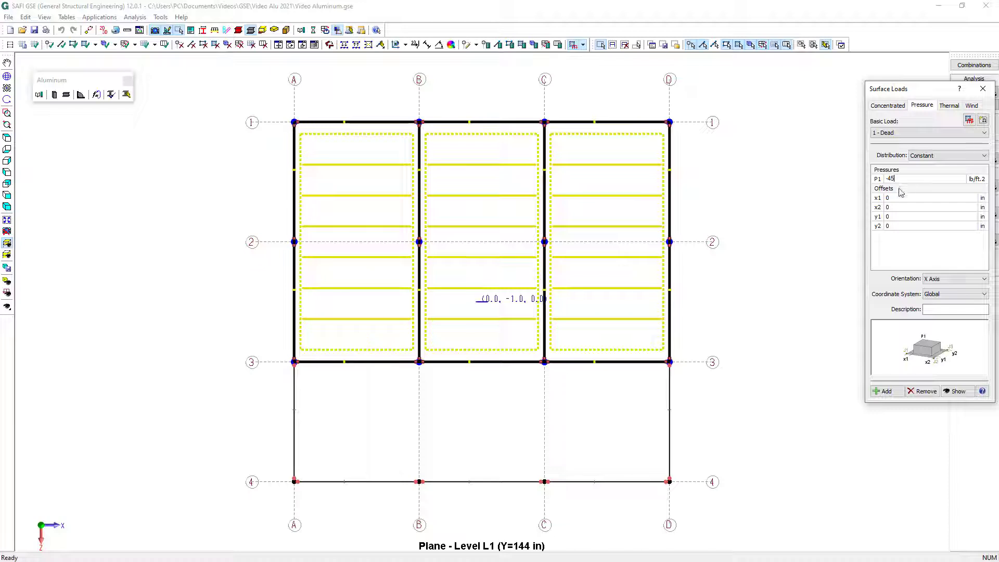
text(-45)
click(942, 279)
click(943, 298)
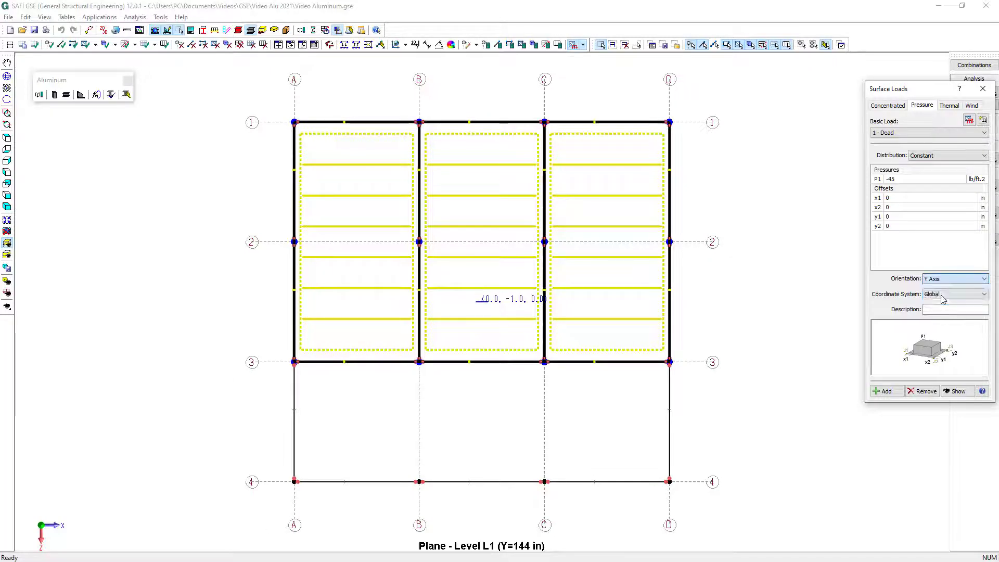
click(885, 391)
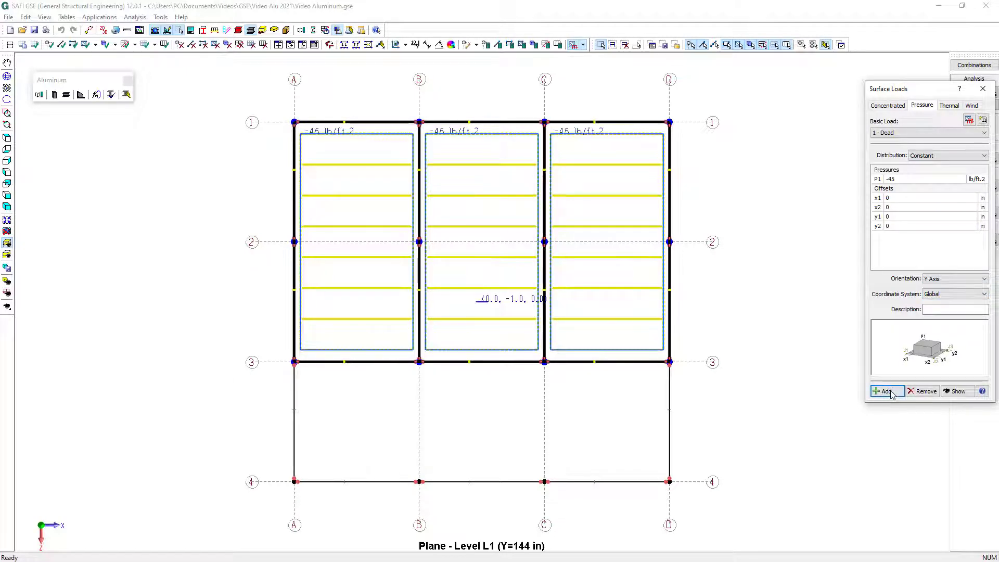
Add a Live pressure of -95 lb/ft.2 along the Y axis to the selected level L1 floor surfaces
click(911, 137)
click(911, 148)
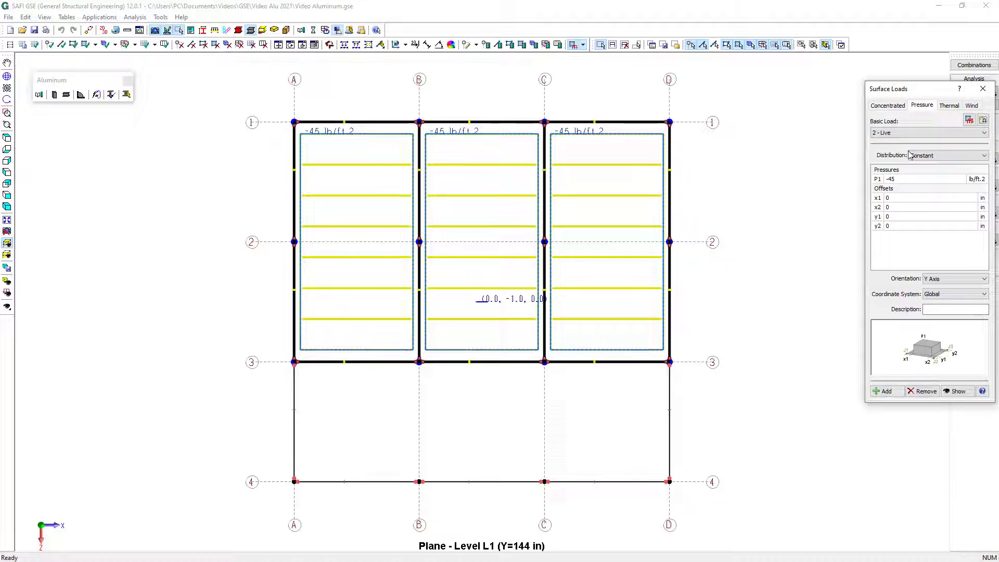
double_click(904, 179)
text(-95)
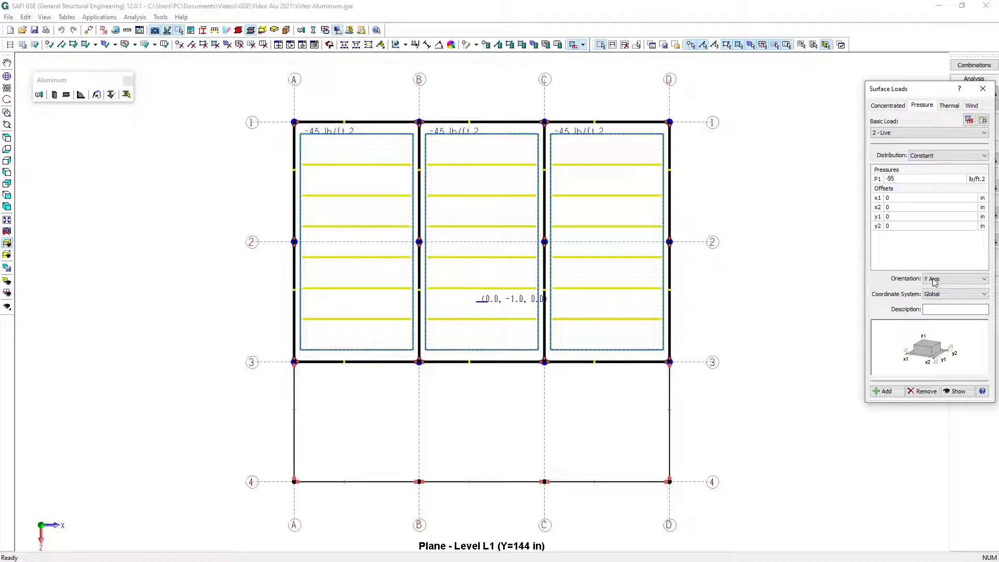
click(893, 393)
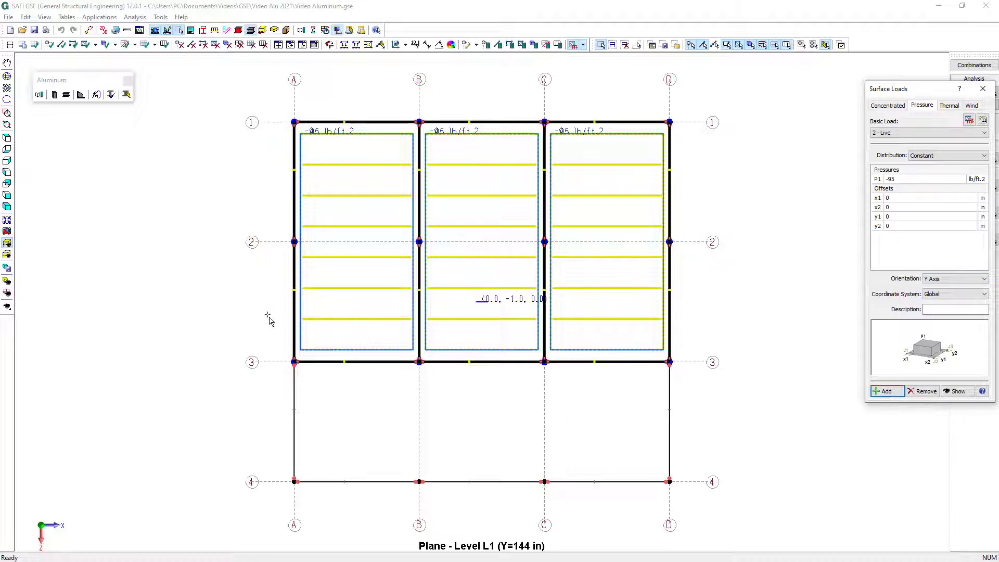
On level L2, select all roof surfaces and add a Dead pressure of -45 lb/ft.2 along the Y axis
click(7, 243)
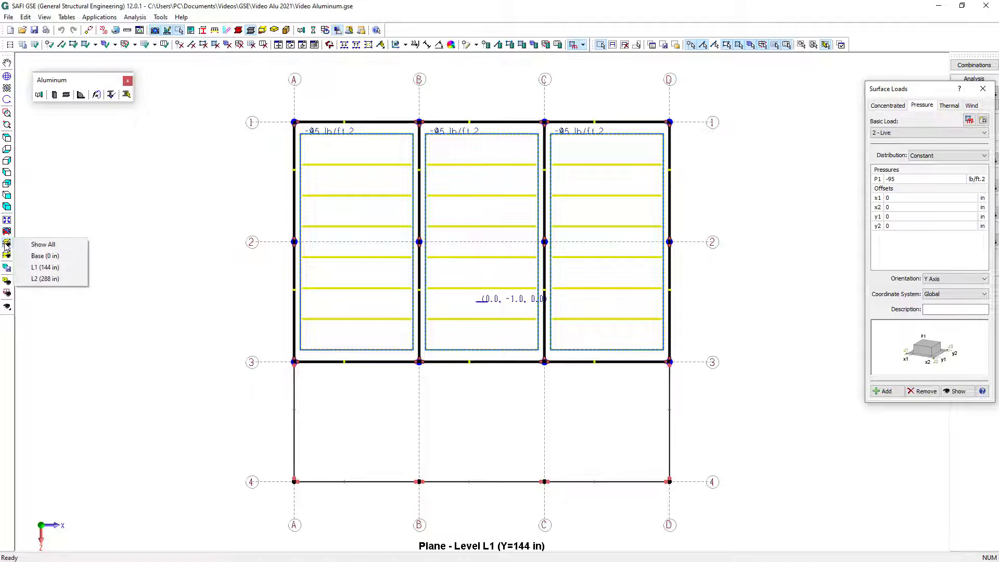
click(52, 279)
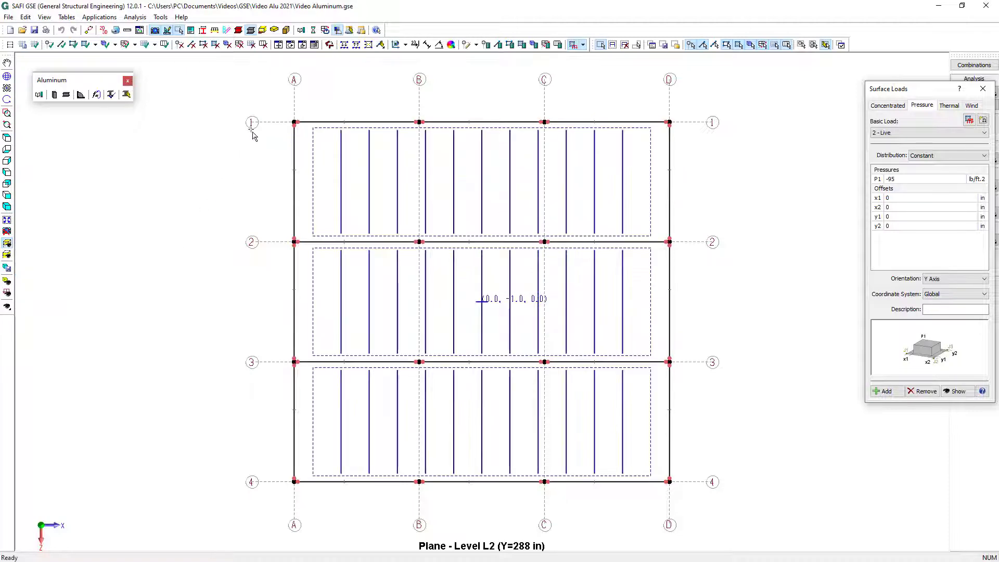
drag(253, 100, 728, 548)
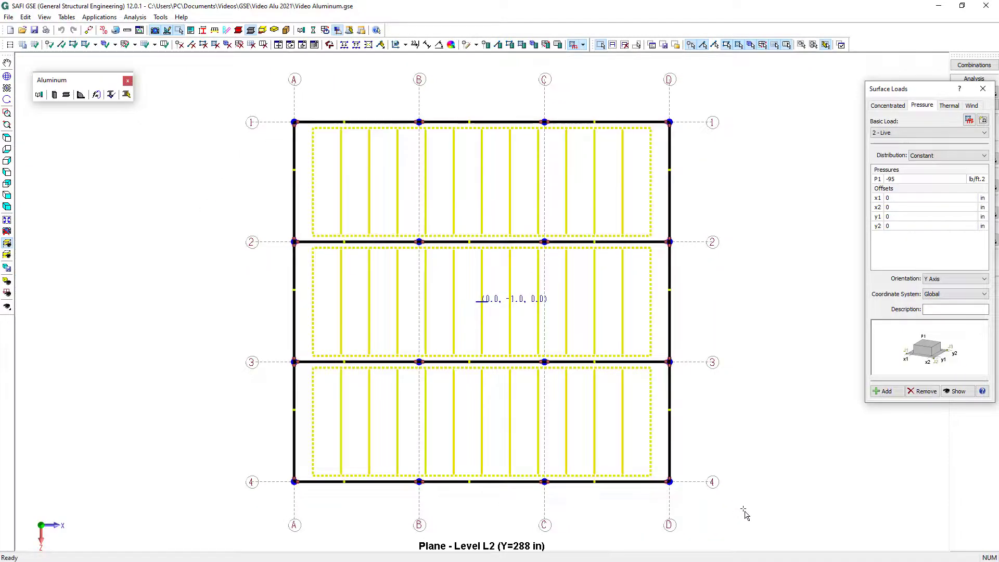
click(916, 132)
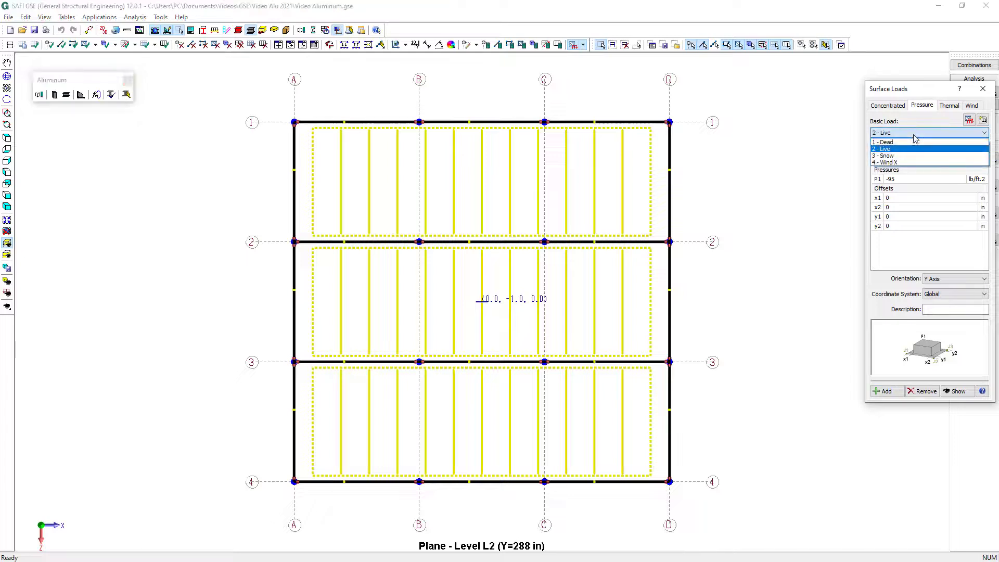
click(915, 142)
click(908, 180)
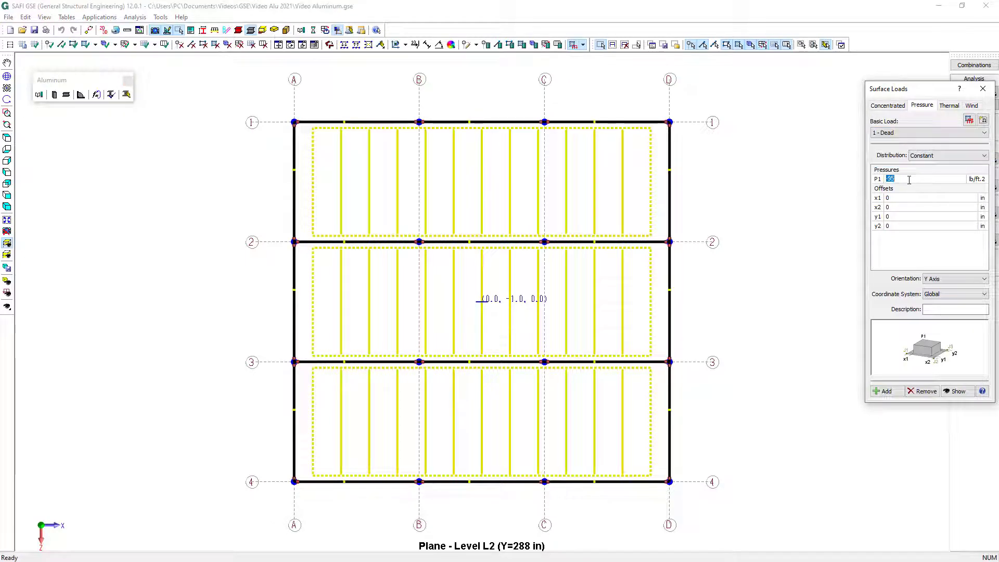
key(BackSpace)
click(888, 392)
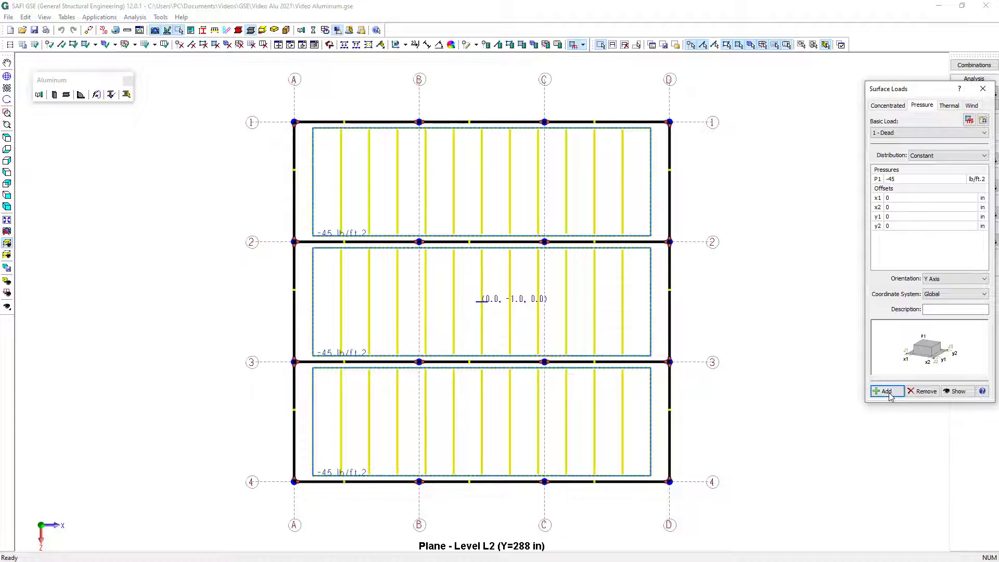
Add a Snow pressure of -60 lb/ft.2 along the Y axis to the level L2 roof surfaces, and show the whole structure again
click(911, 133)
click(906, 156)
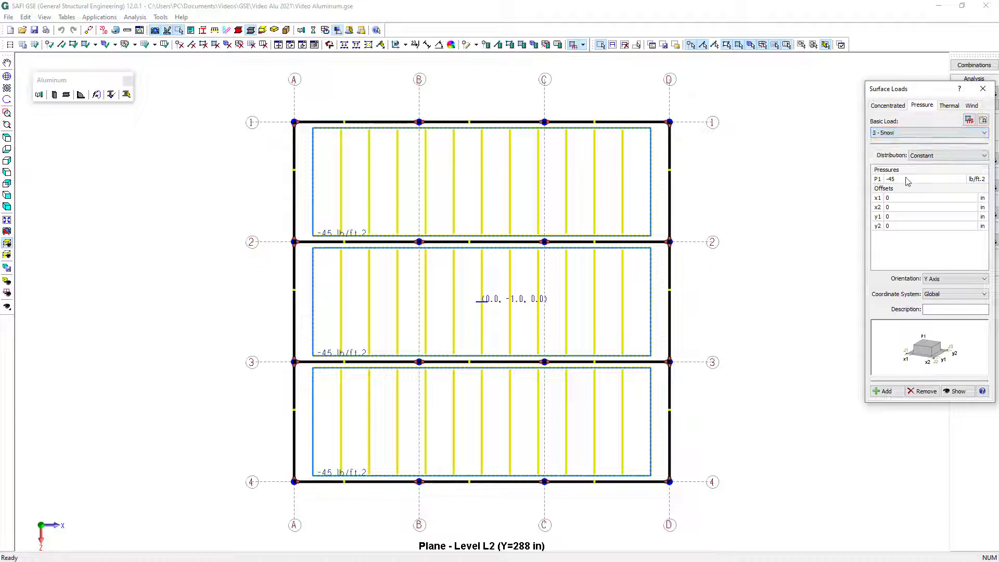
click(907, 180)
click(891, 396)
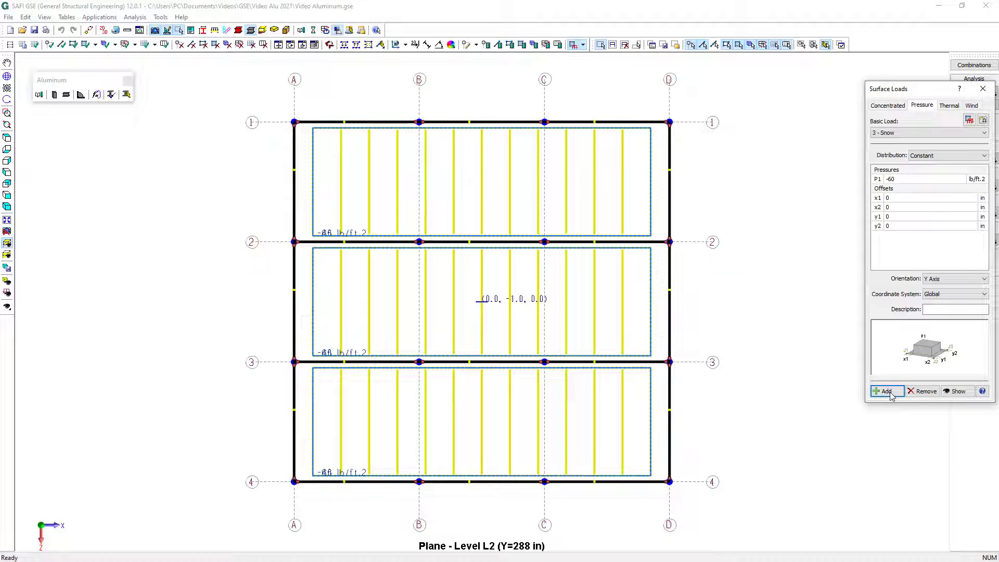
click(983, 89)
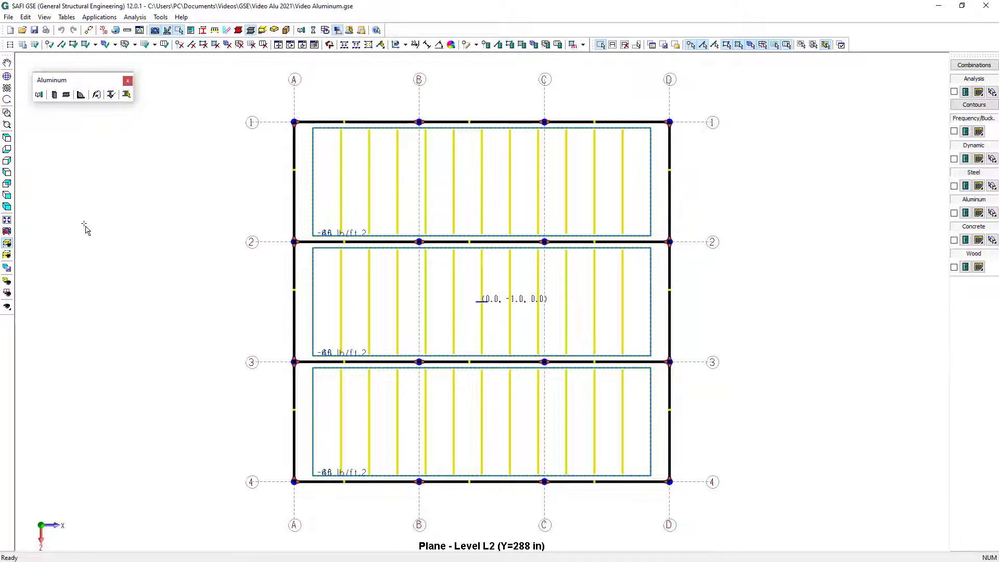
click(7, 245)
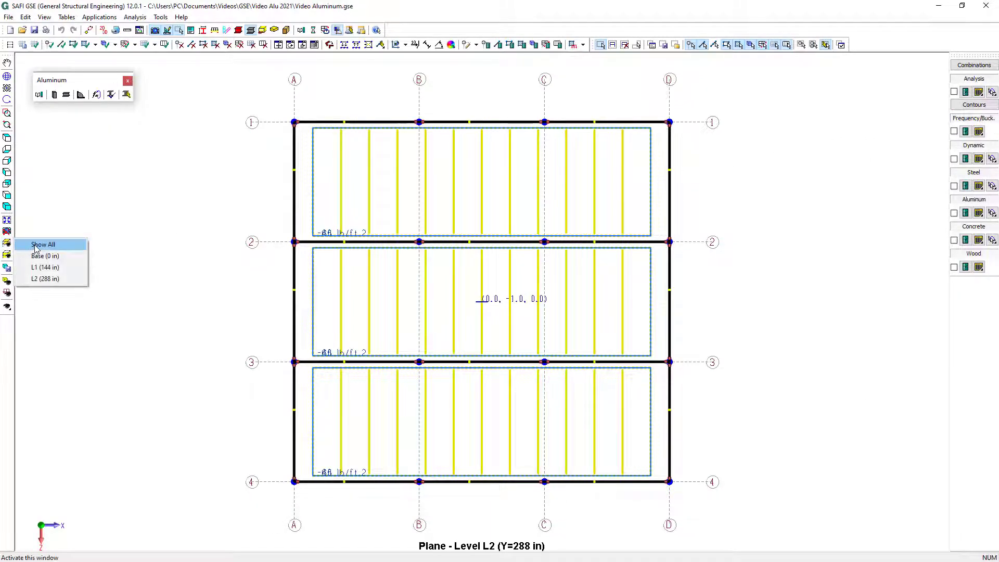
click(36, 245)
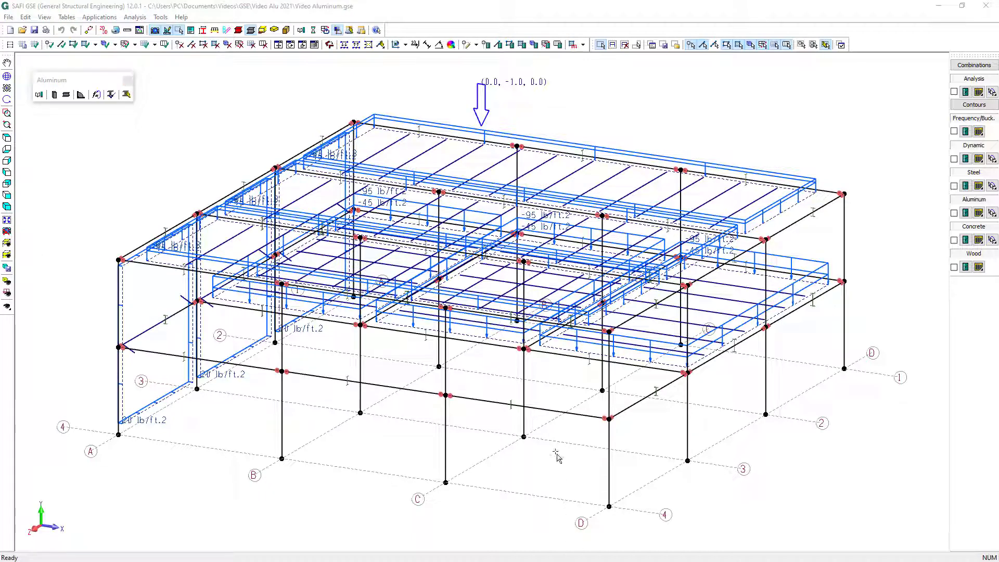
Select all members oriented along the Y axis and assign them the HSS7x7x3/8 section in AA-6061-T6
click(652, 45)
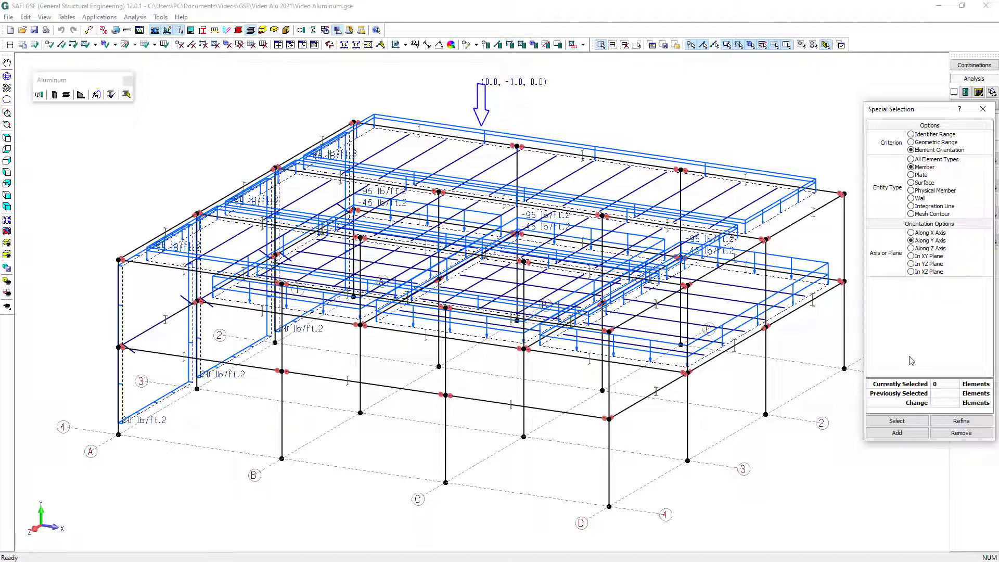
click(903, 424)
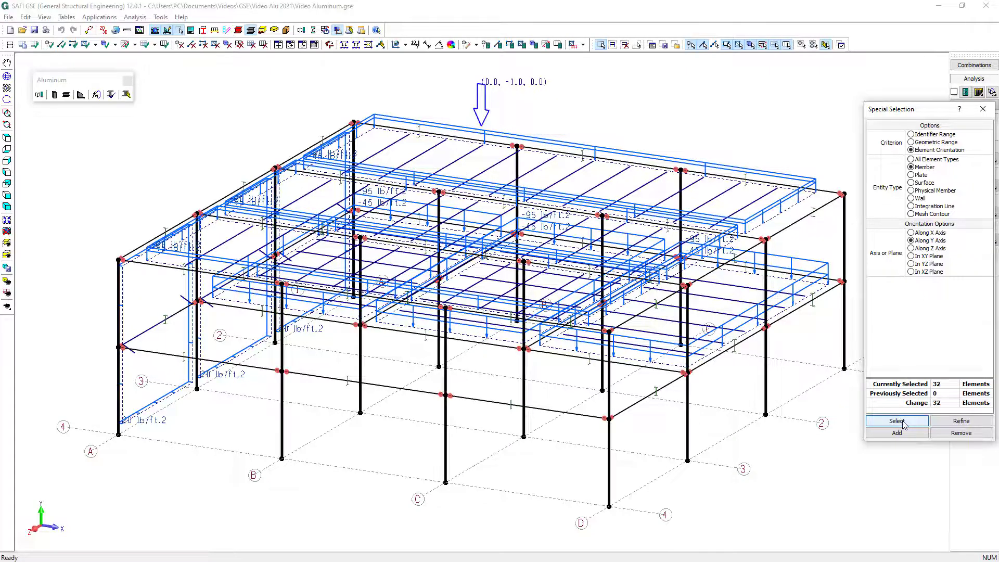
click(498, 45)
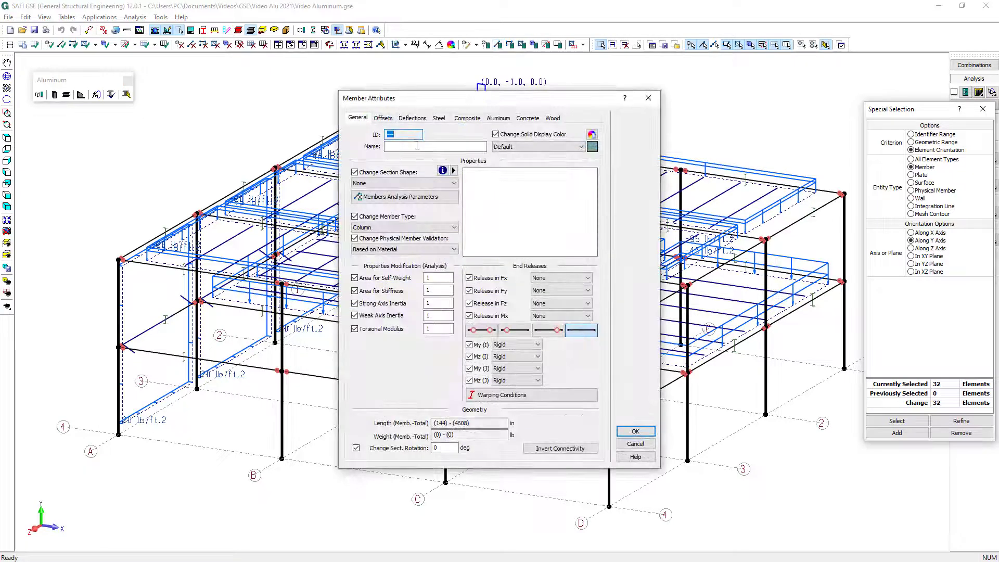
click(403, 183)
click(404, 207)
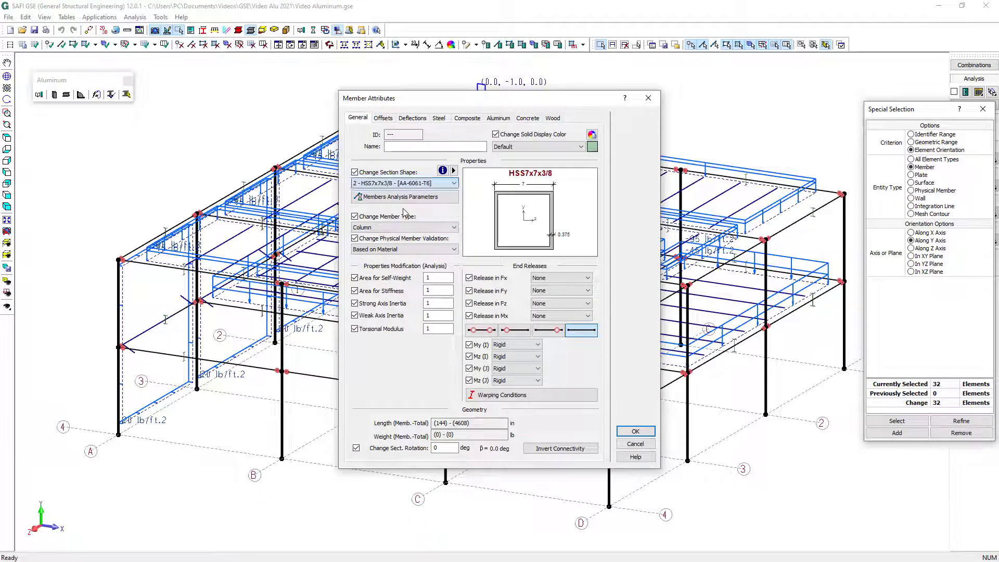
click(635, 431)
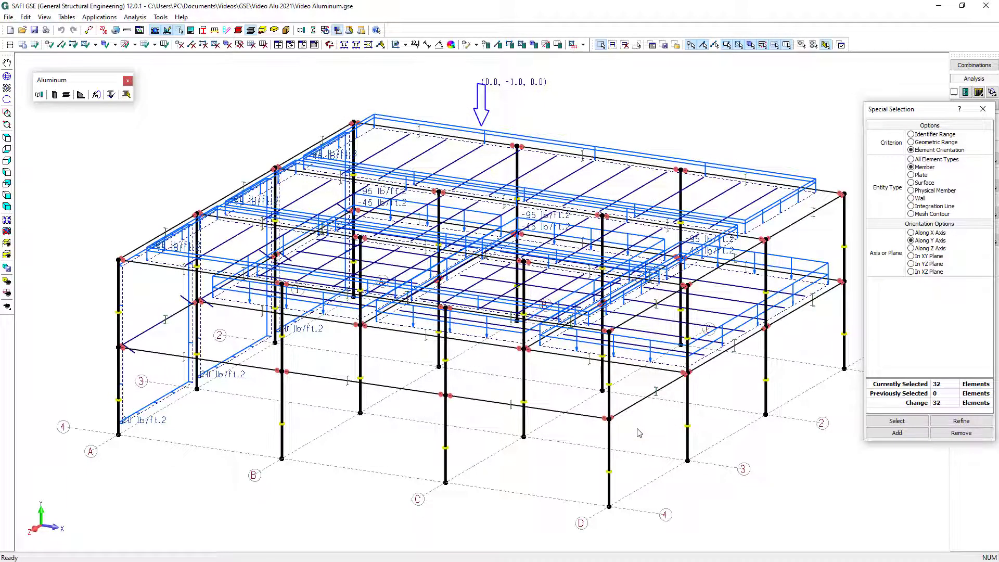
Select all joints crossing the Y range 0 to 1 in and assign them pinned supports with rotation around Y restrained
click(941, 144)
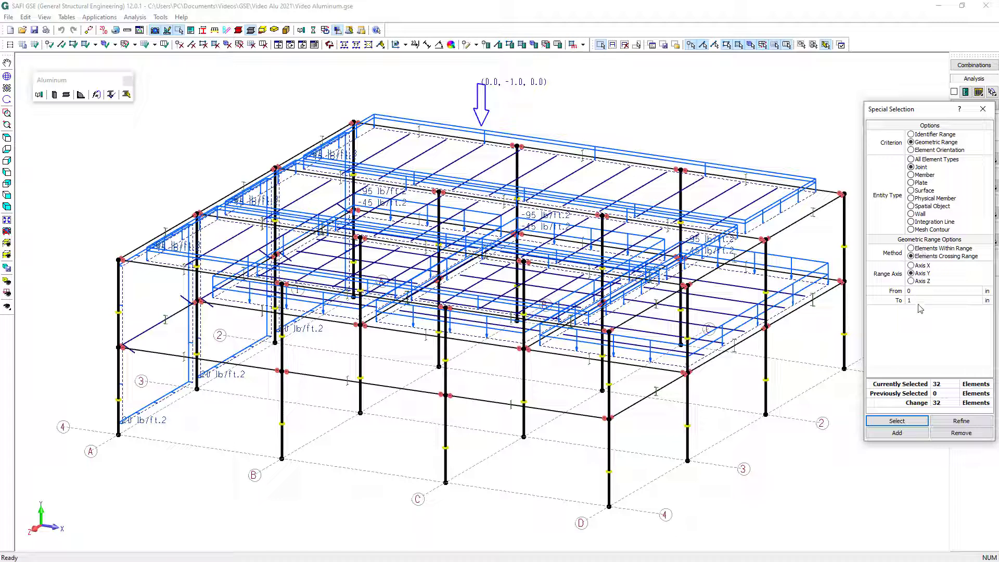
click(916, 426)
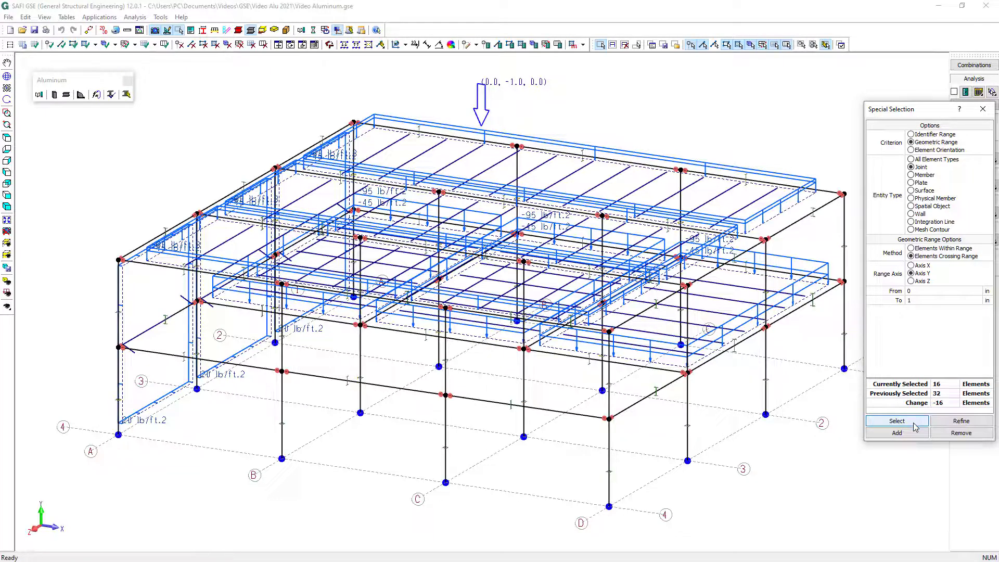
click(487, 45)
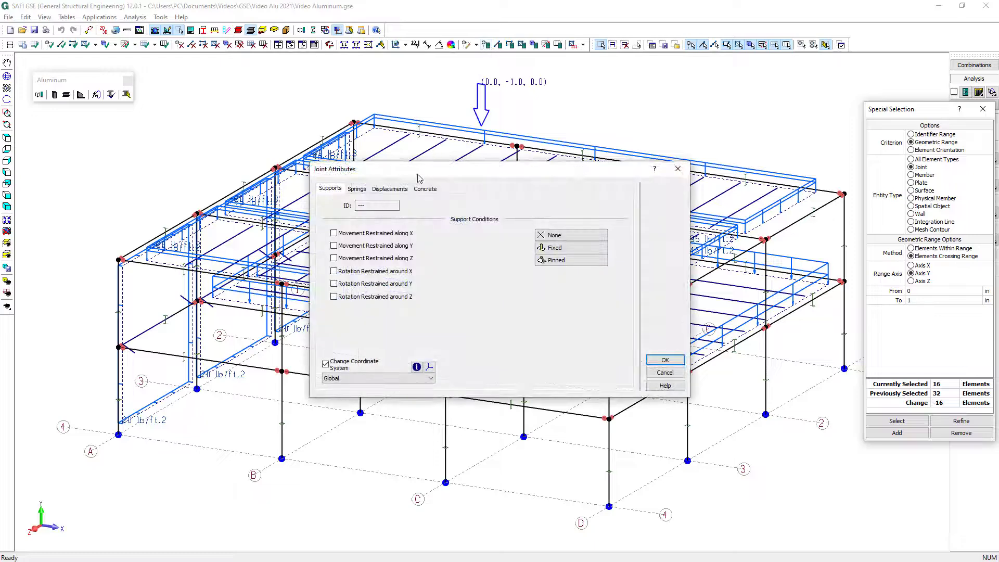
click(569, 263)
click(678, 364)
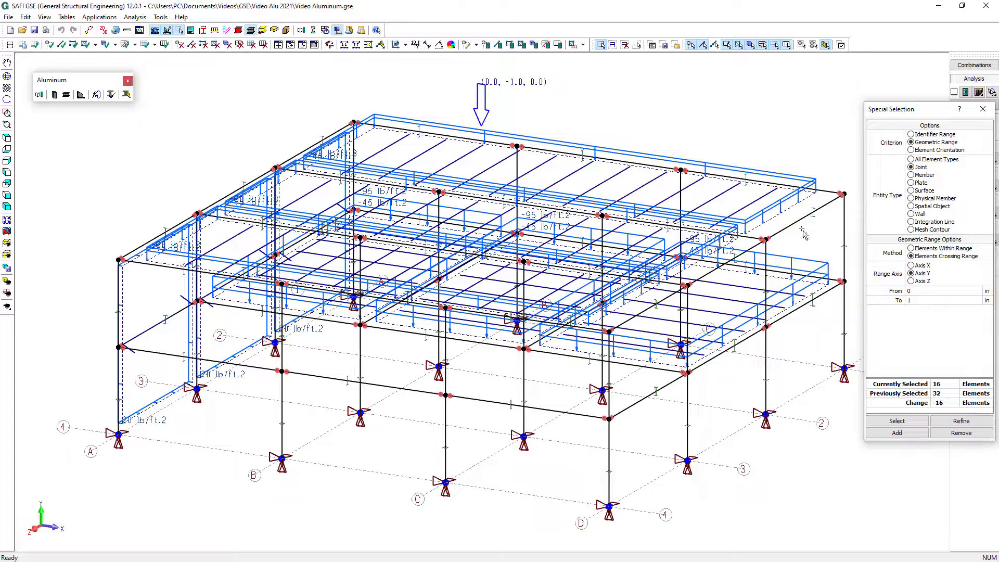
click(981, 111)
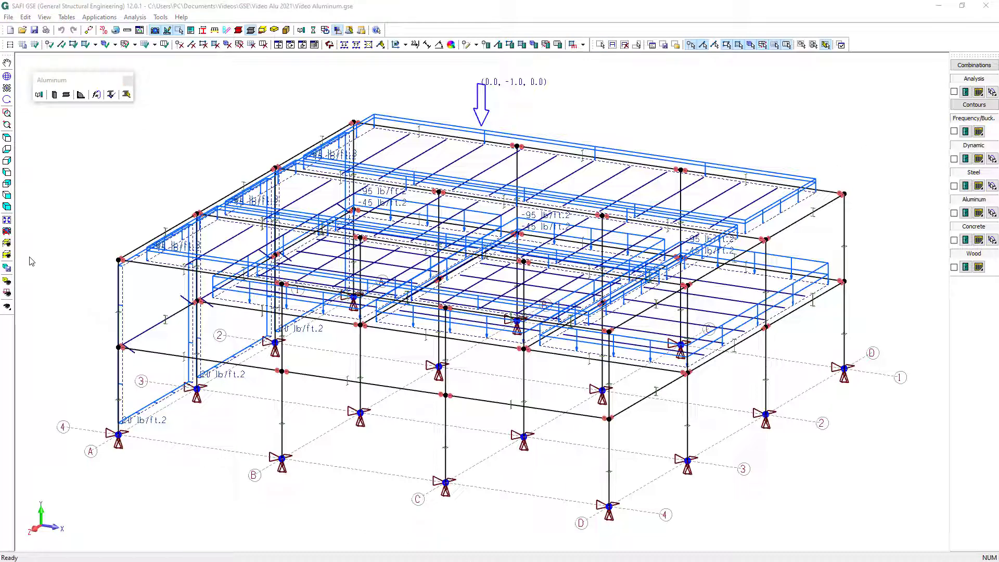
On the axis 4 elevation, add two crossing brace members between columns C and D from Base to L1
click(8, 256)
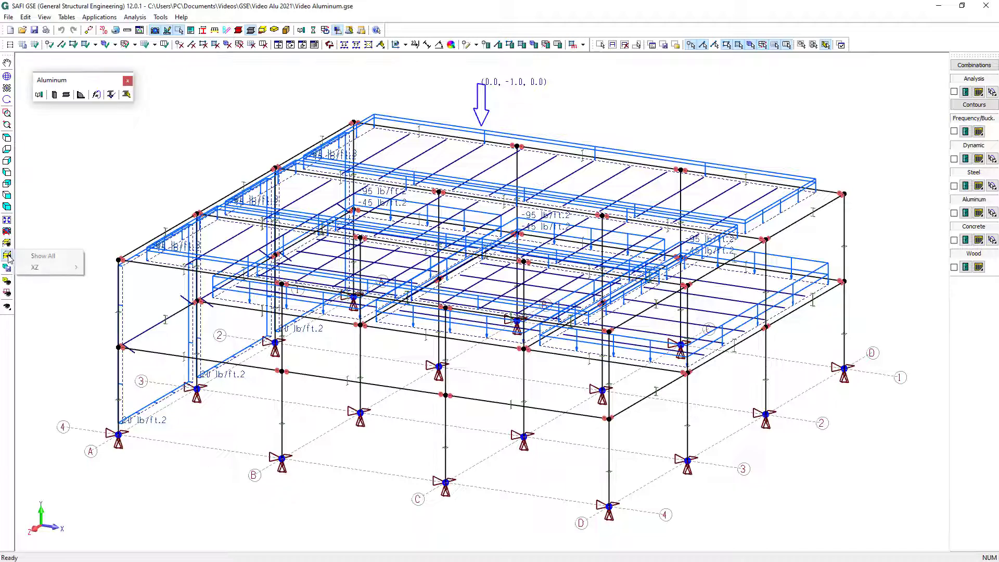
mouse_move(37, 268)
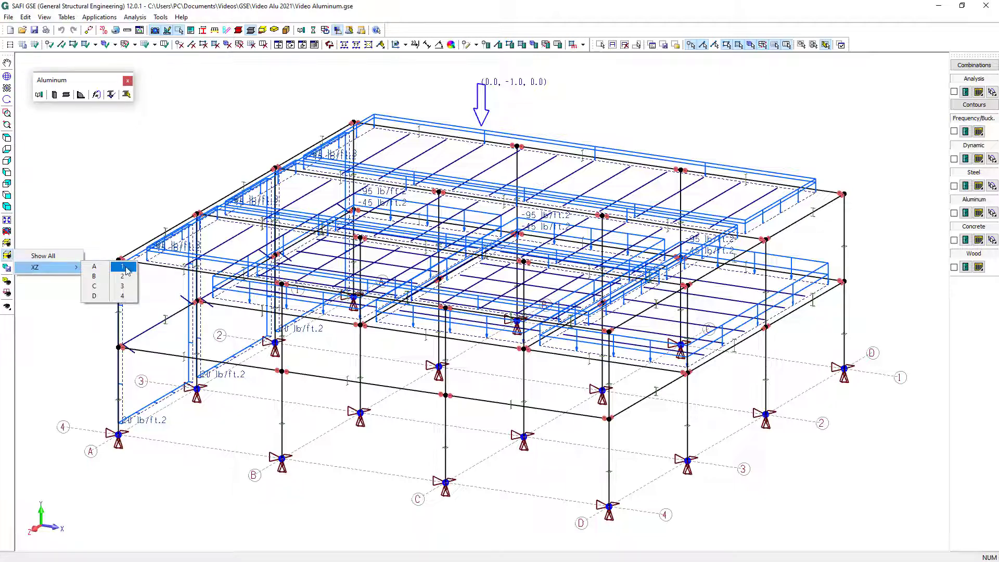
click(127, 296)
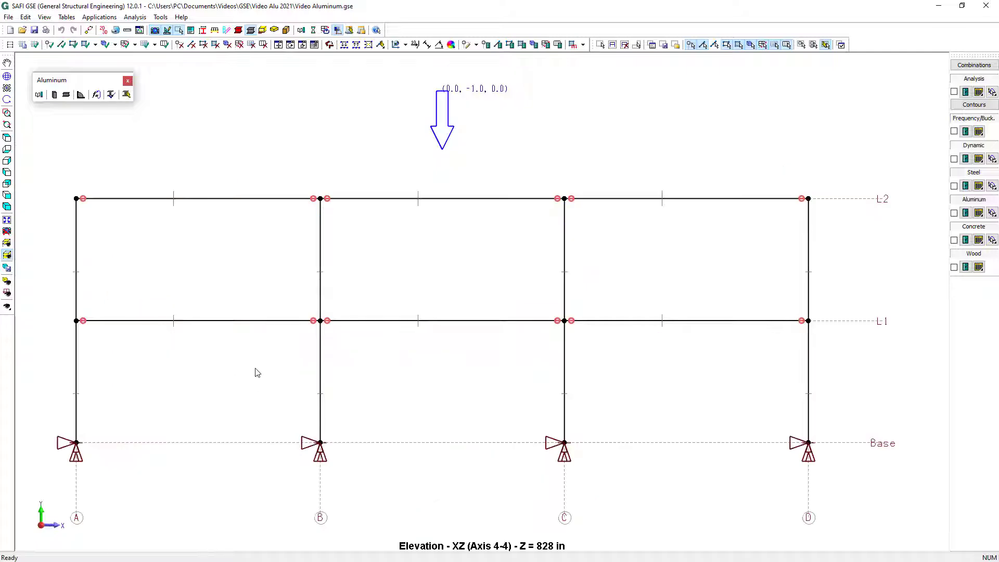
click(61, 44)
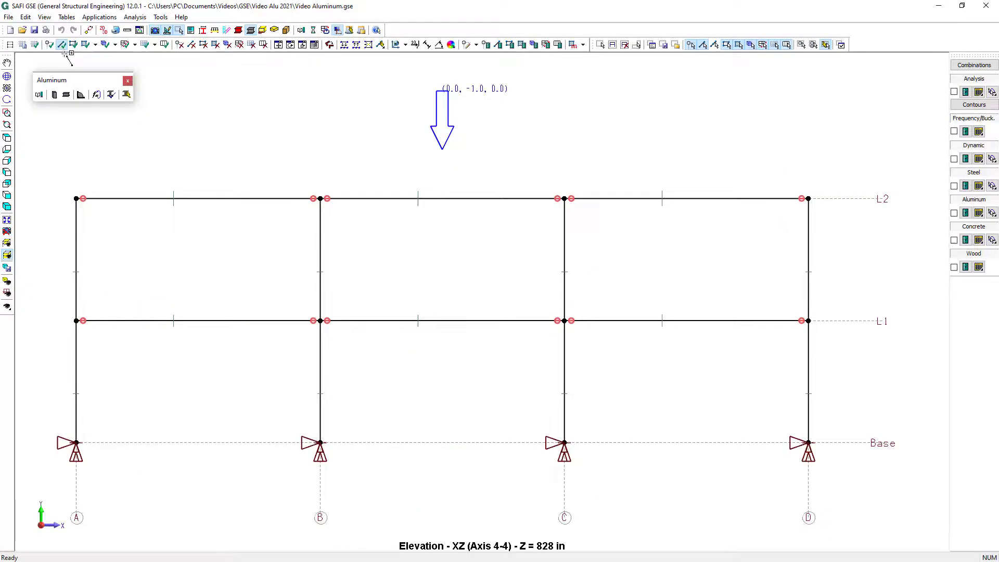
click(565, 443)
click(772, 341)
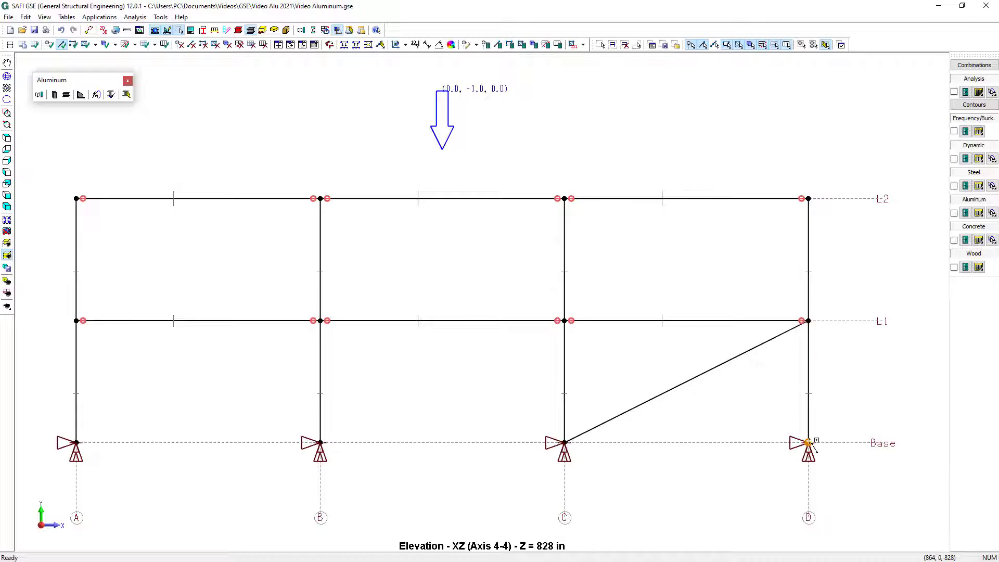
click(809, 442)
click(576, 338)
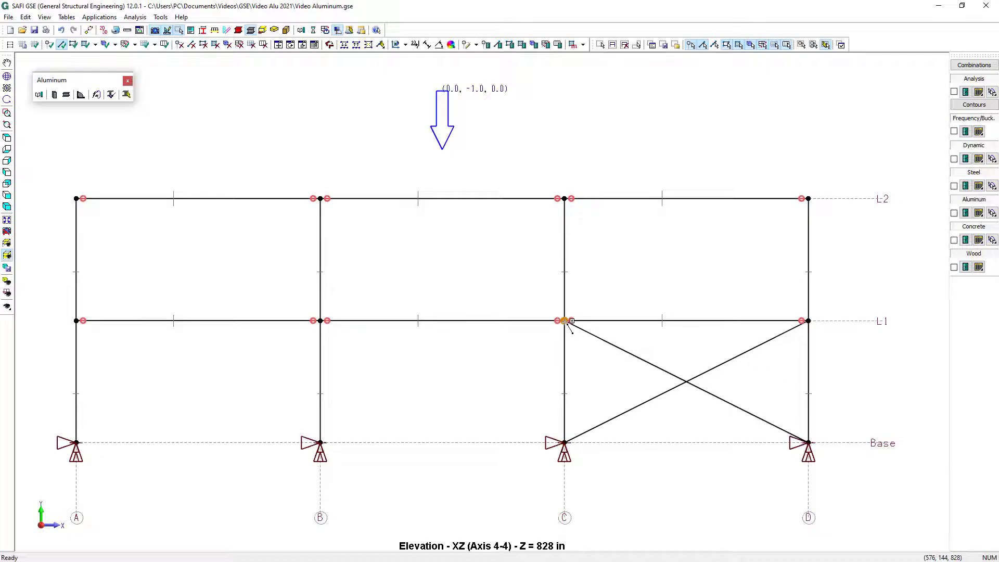
Add two crossing brace members between columns C and D from L1 to L2
click(566, 322)
click(752, 221)
click(804, 310)
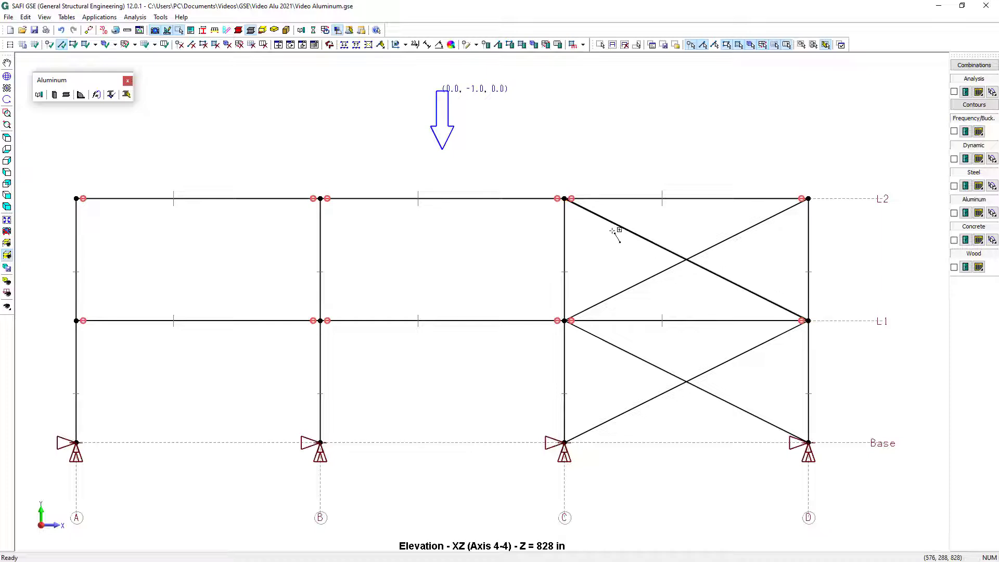
click(604, 229)
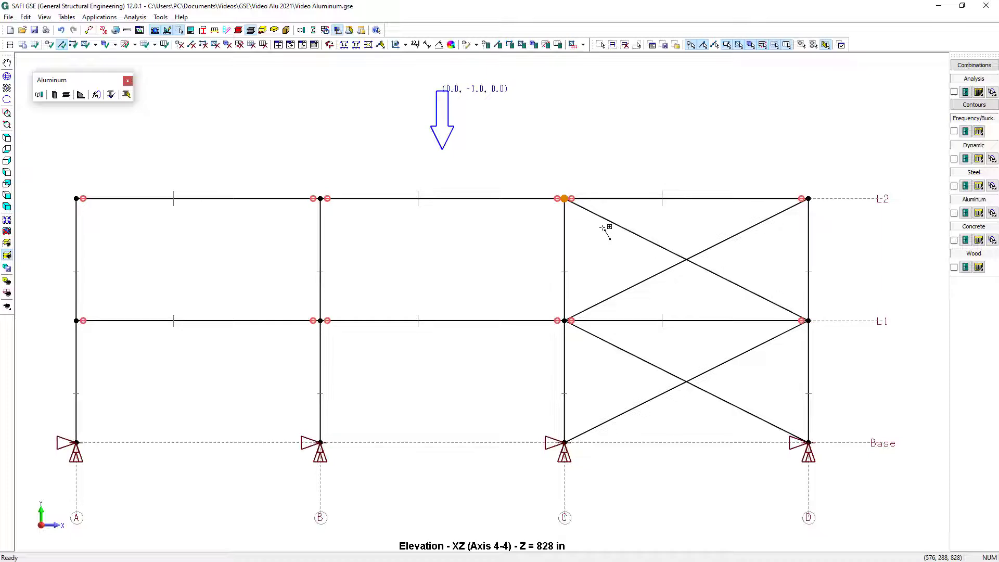
Select the four diagonal braces and set their section to L6x6x3/8 in AA-6061-T6 with hinged releases at both ends
click(601, 45)
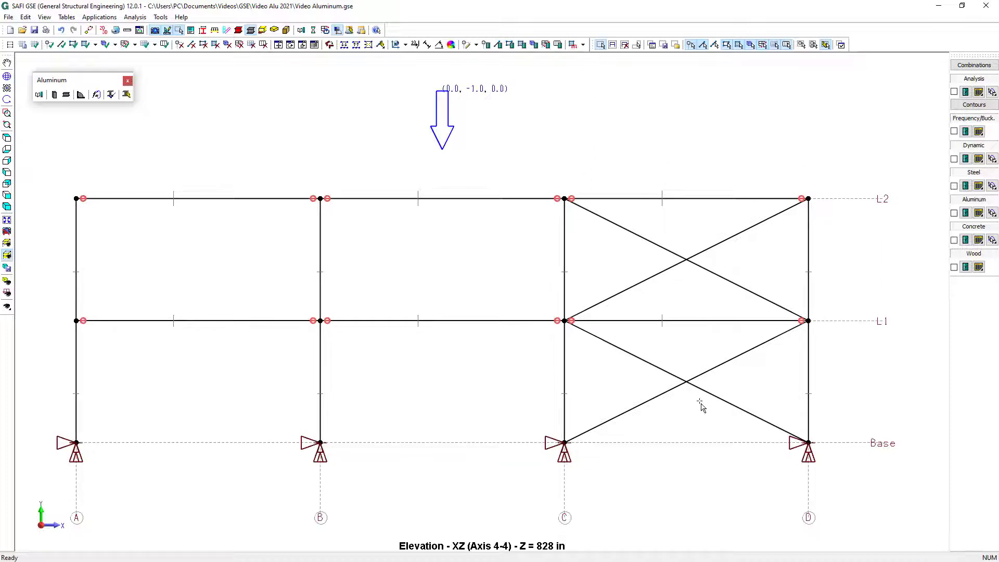
drag(700, 406, 671, 369)
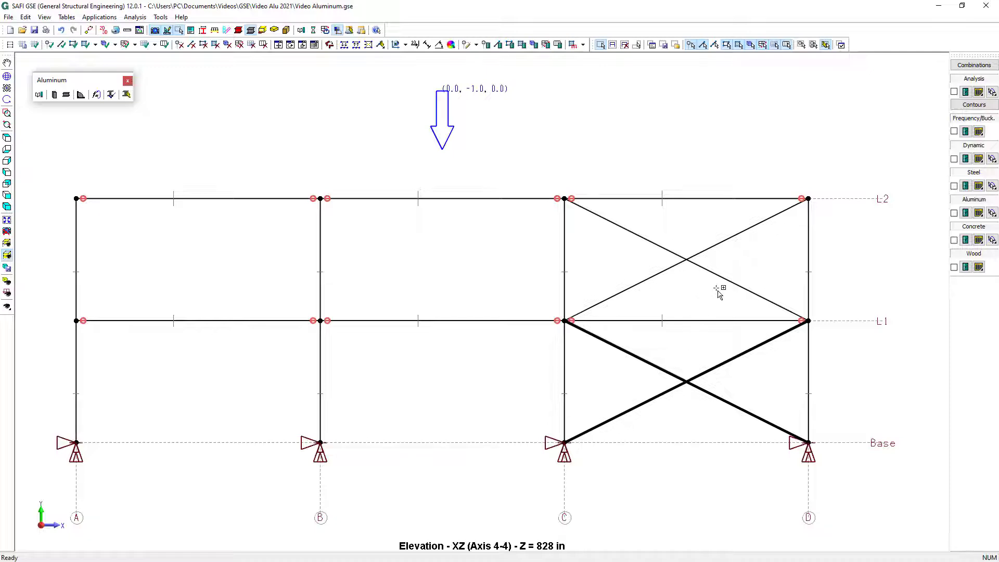
drag(717, 290, 662, 237)
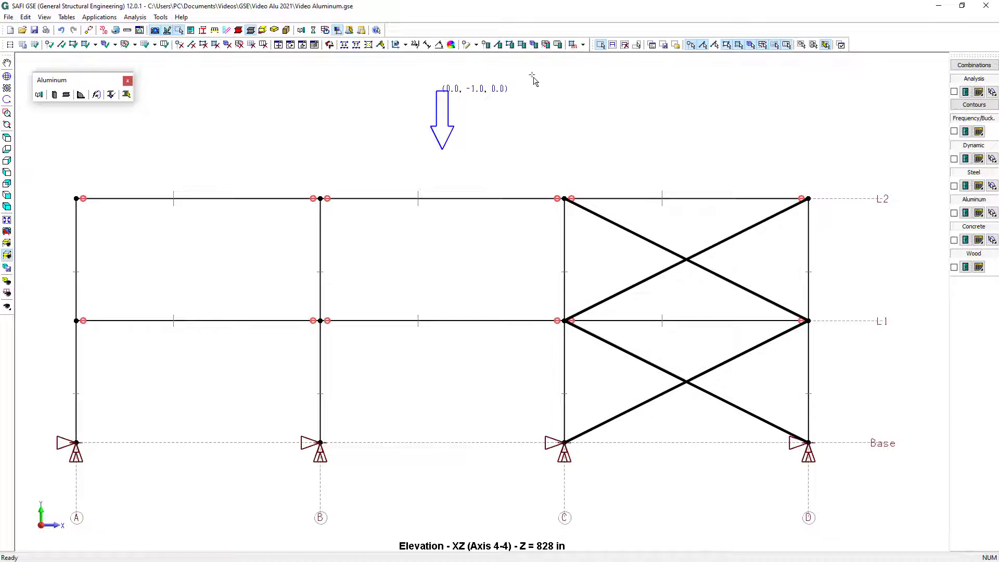
click(498, 45)
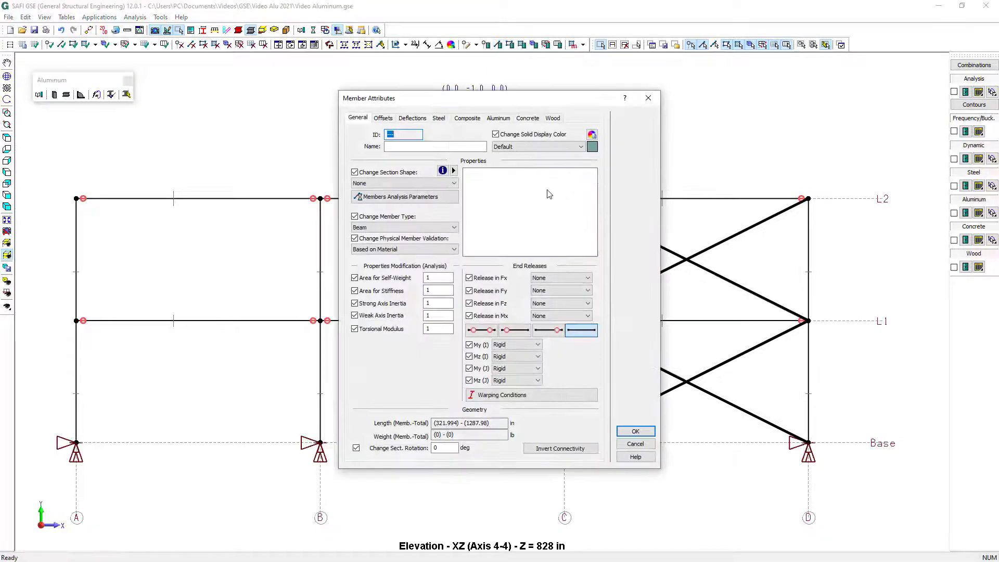
click(422, 185)
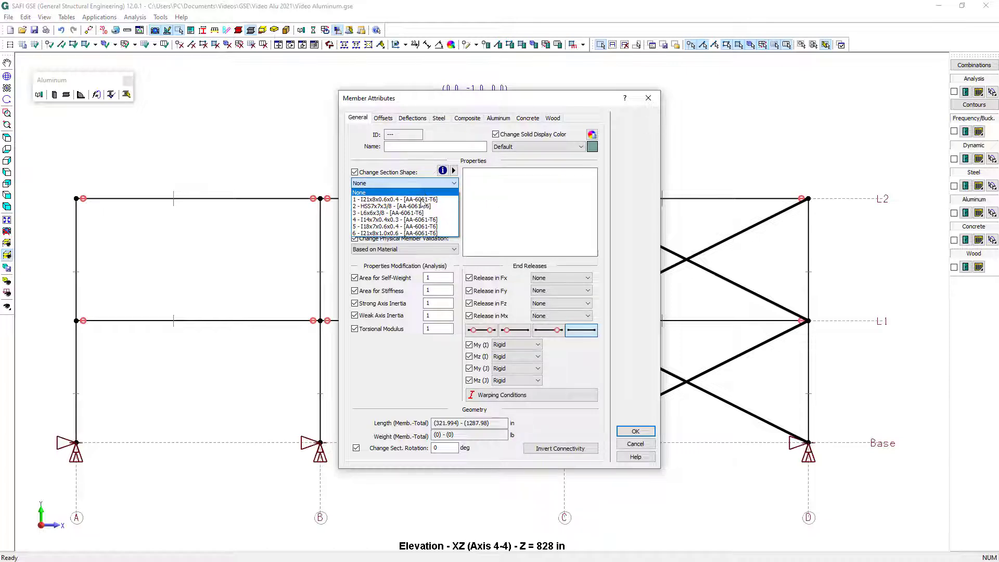
click(421, 213)
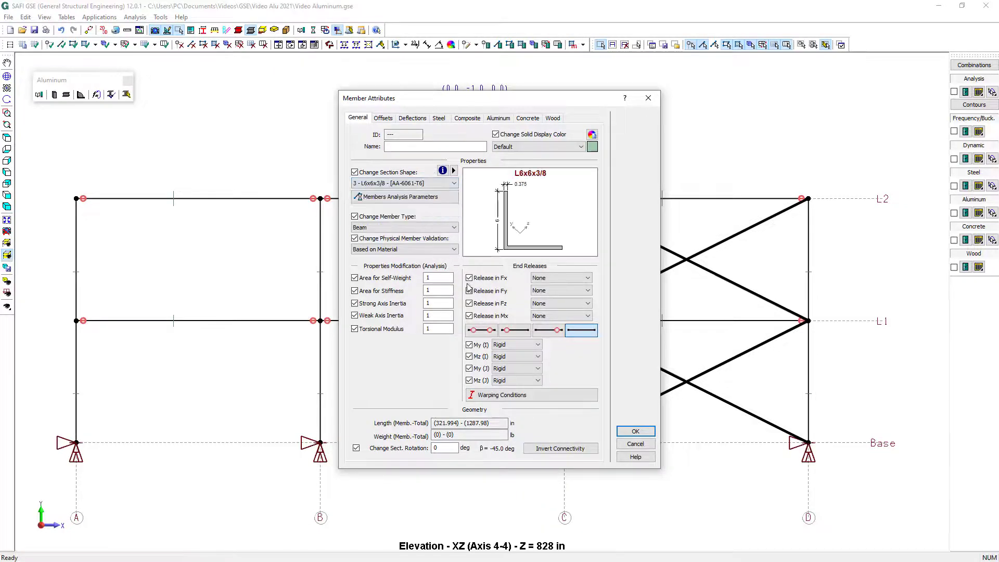
click(487, 332)
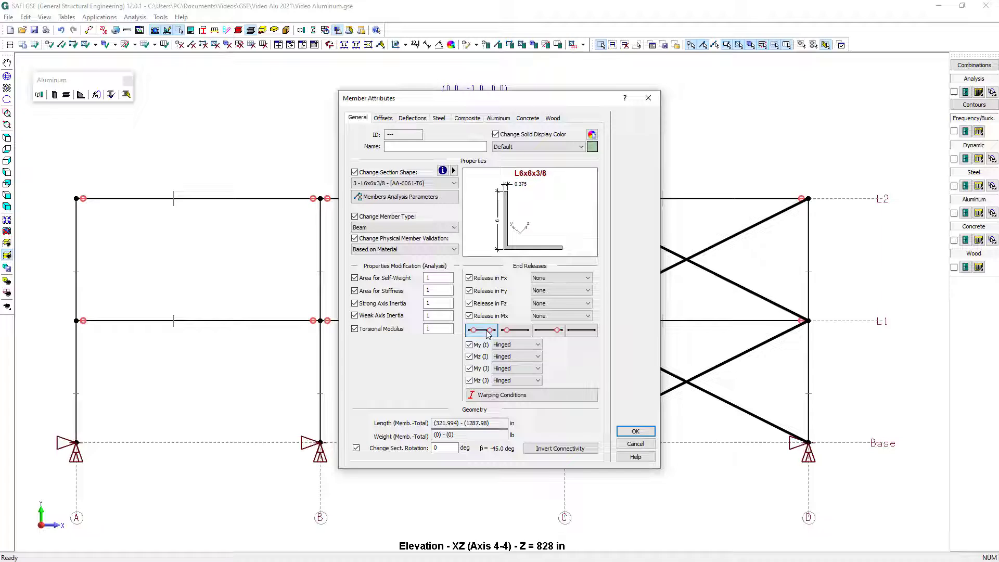
Set the braces' member behavior to Tension only and apply the member attributes
click(385, 199)
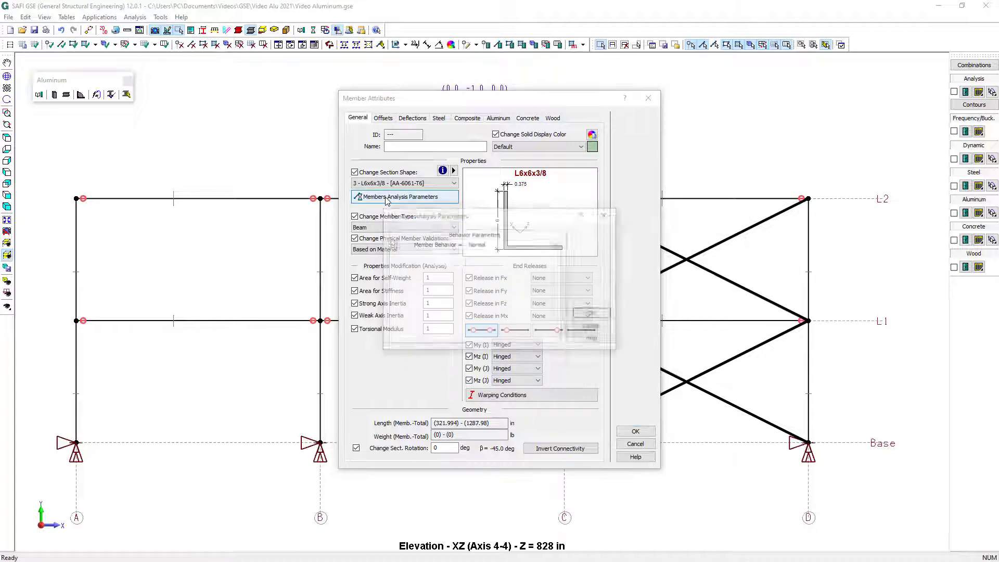
click(498, 244)
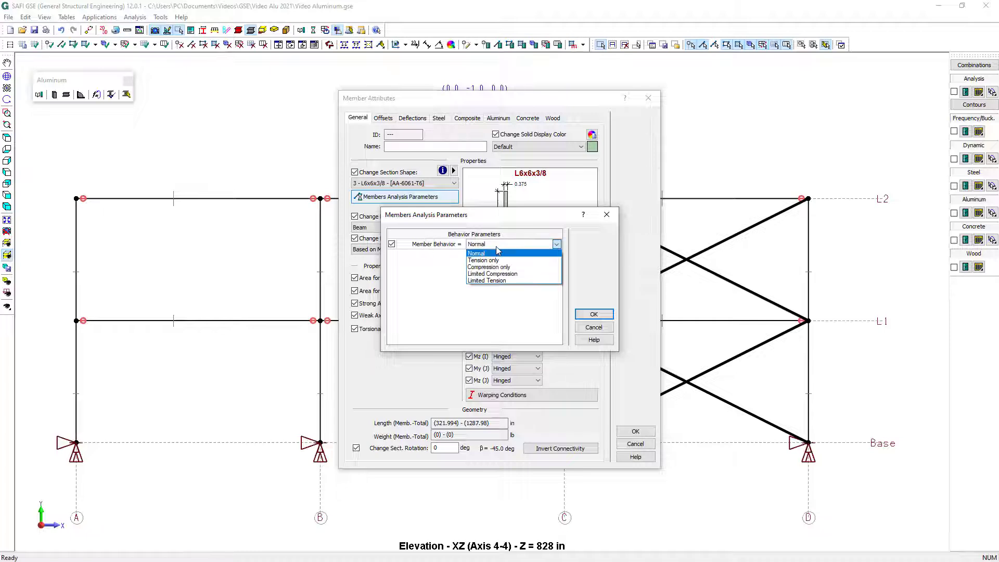
click(499, 260)
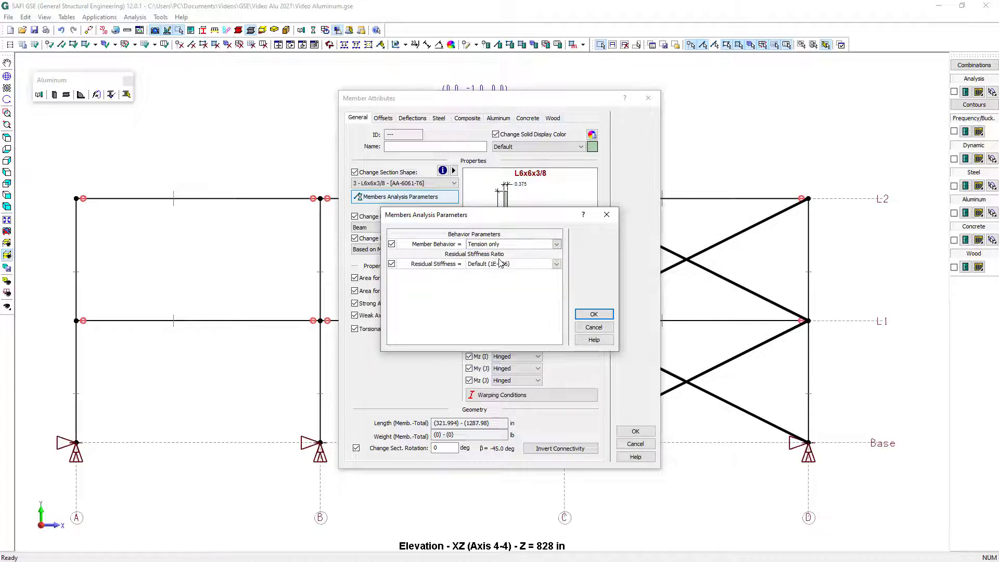
click(594, 315)
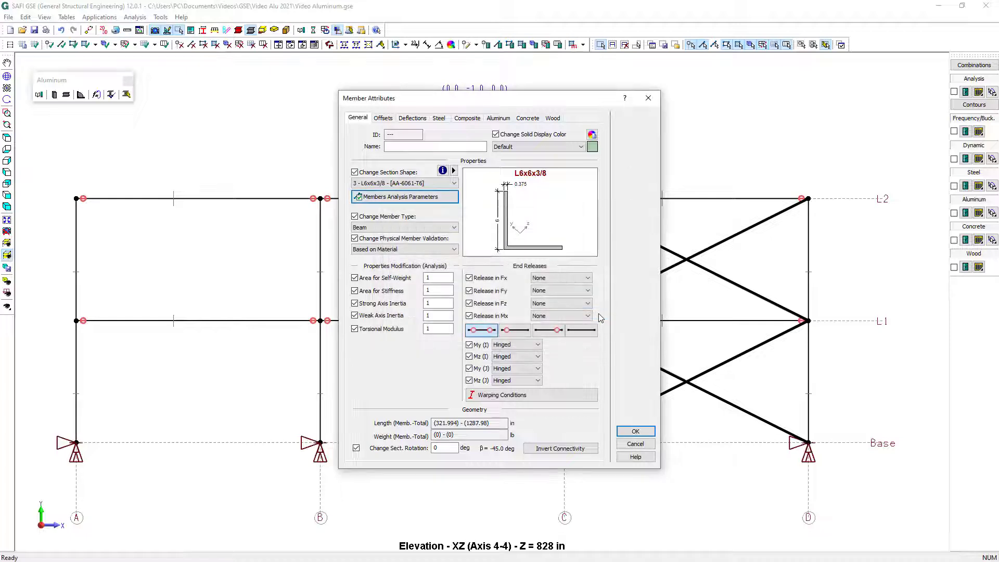
click(635, 431)
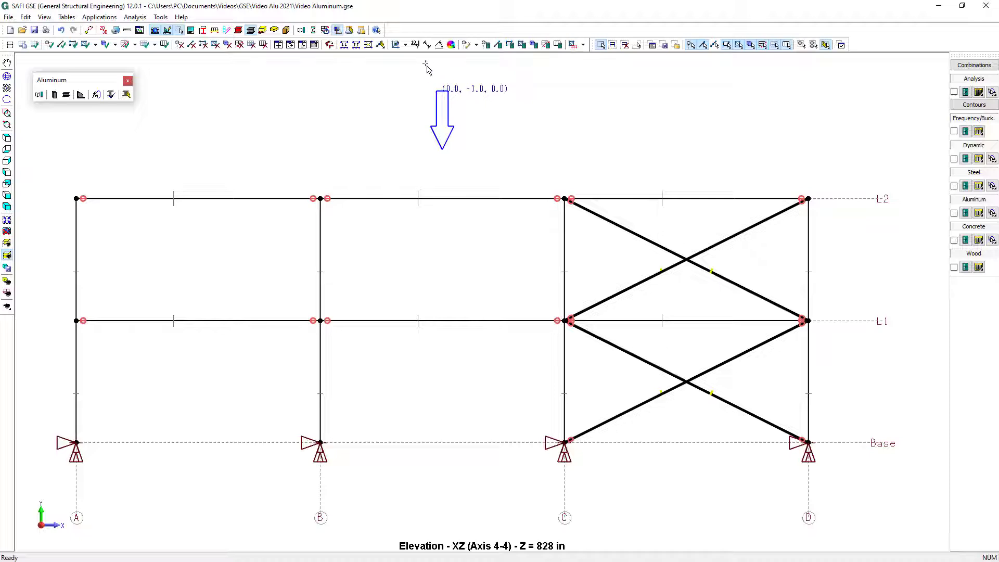
Attach the selected crossing braces to each other, keeping physical members, and show the whole structure again
click(368, 44)
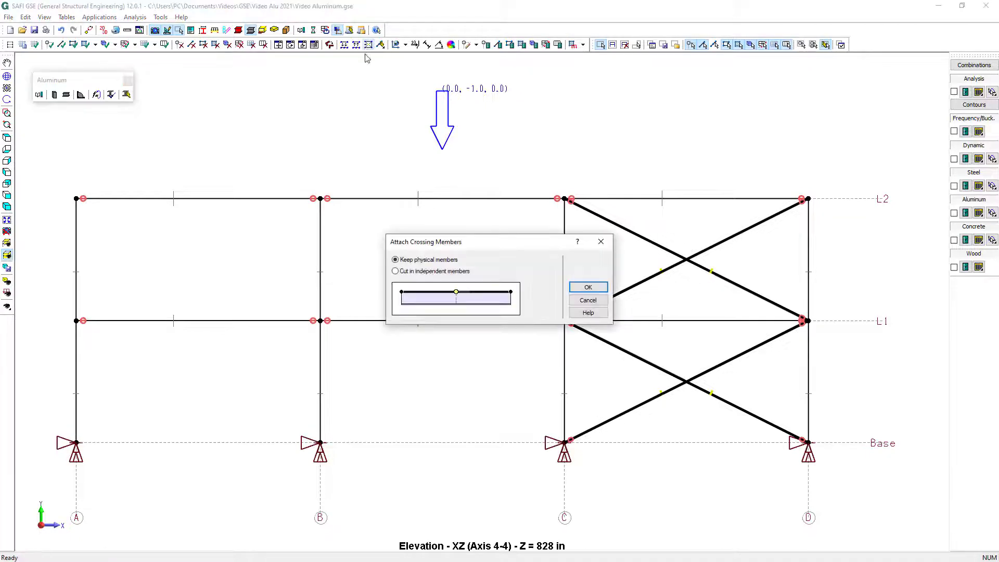
click(588, 289)
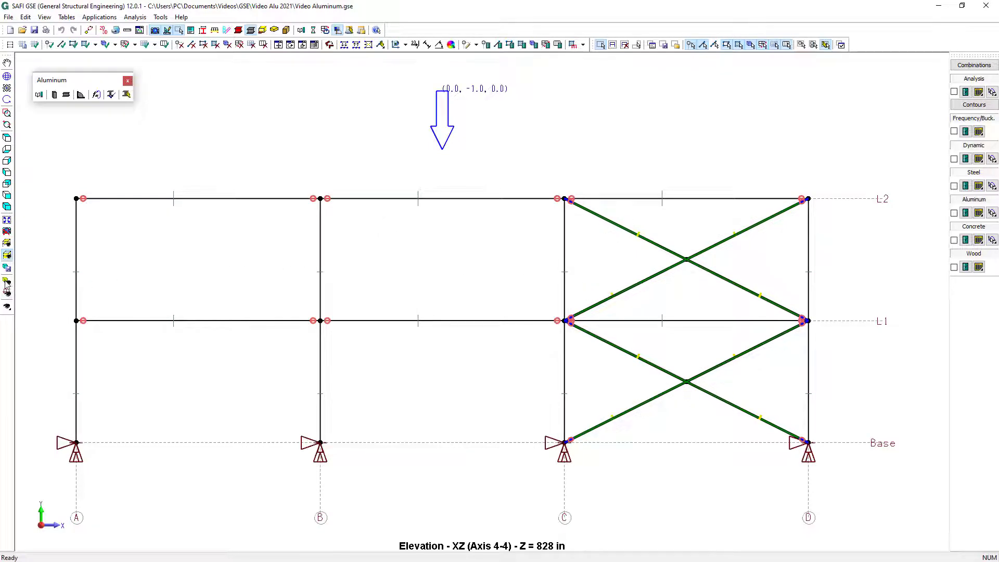
click(8, 256)
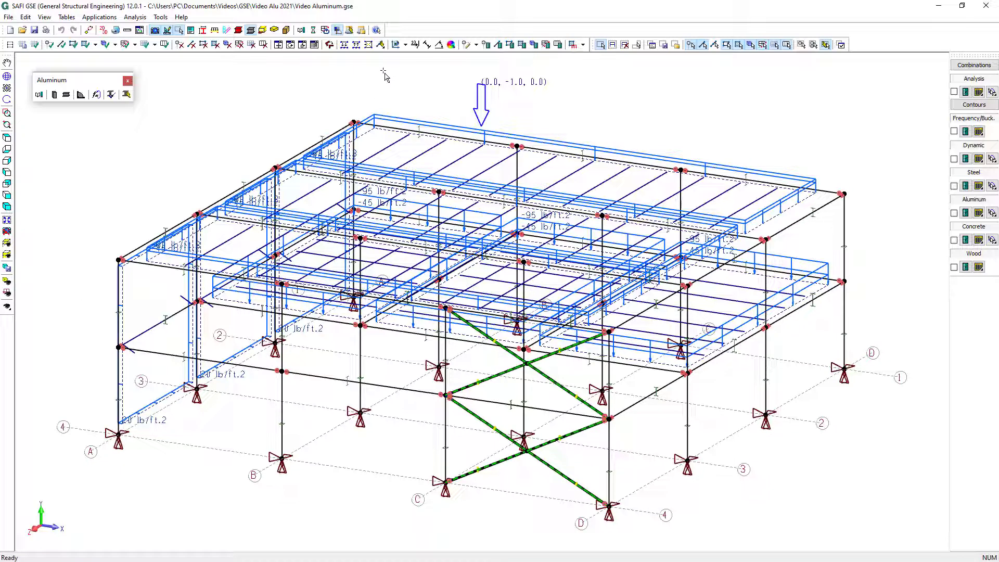
Copy the selected braces once from axis 4 to axis 1, with a displacement of -828 in along Z
click(278, 45)
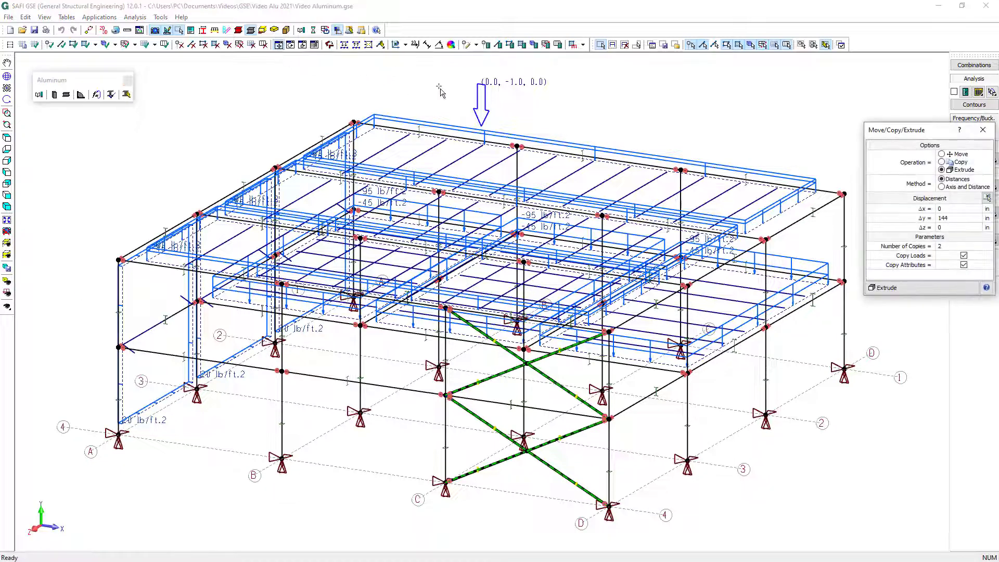
click(948, 161)
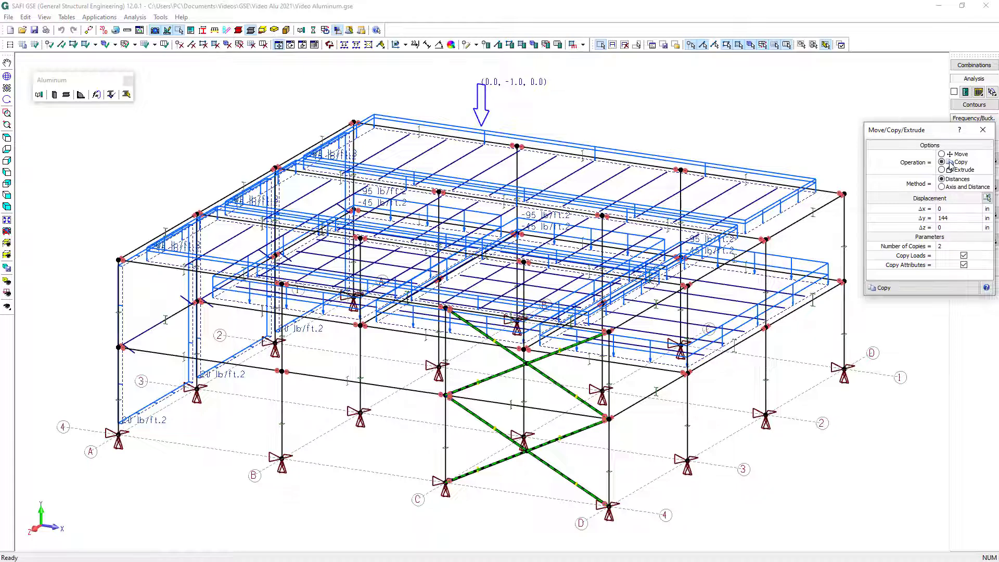
click(987, 198)
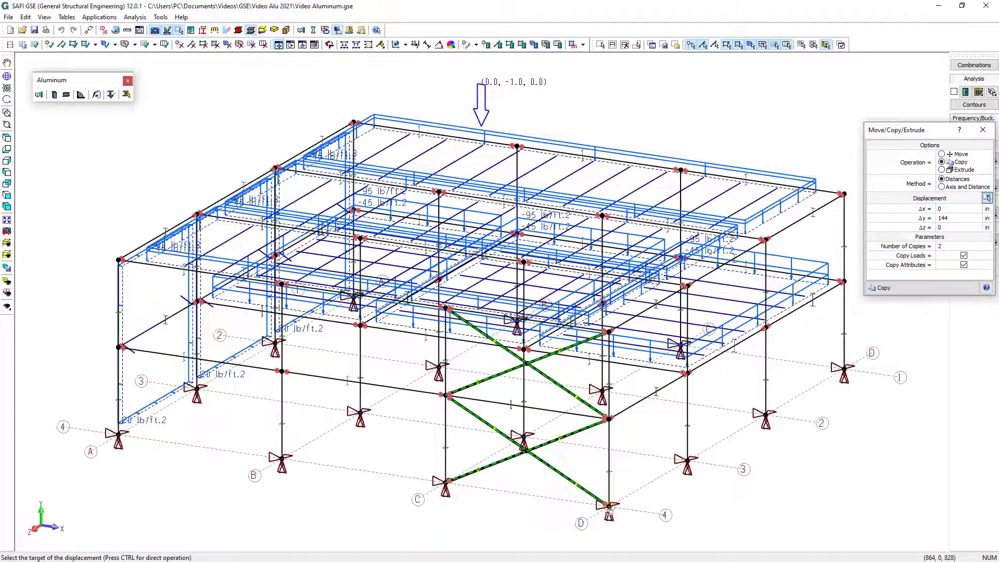
click(608, 505)
click(844, 368)
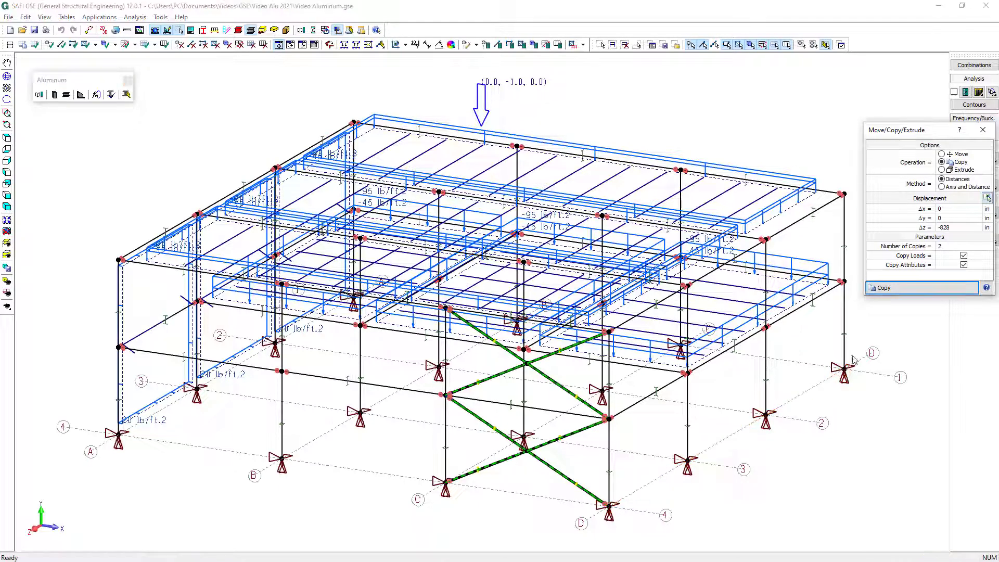
click(948, 246)
text(1)
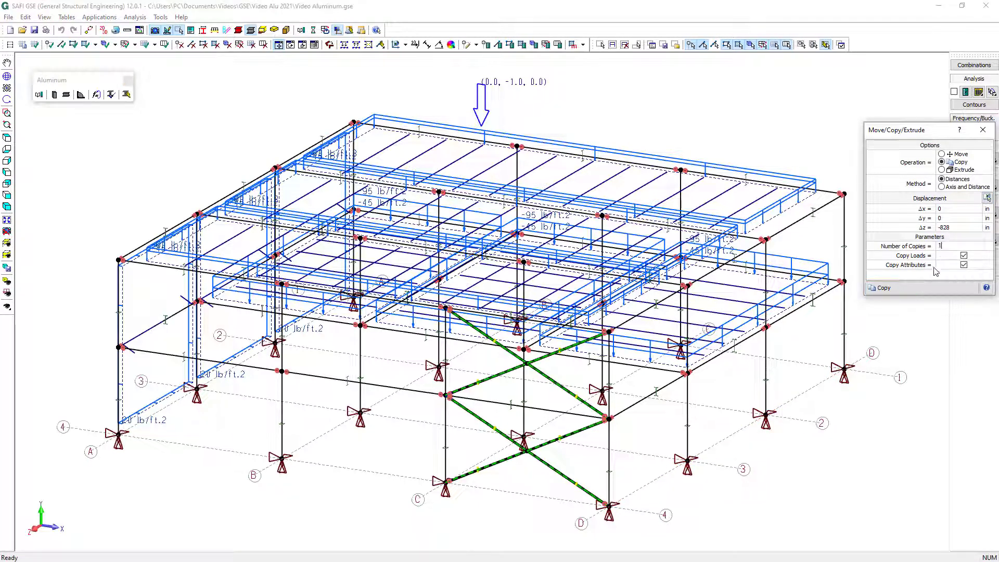
click(934, 292)
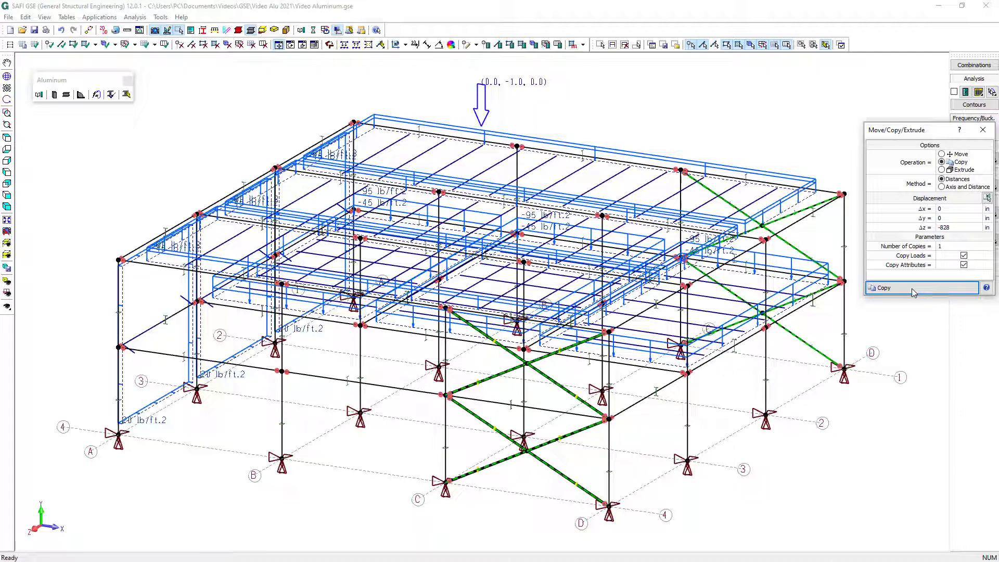
Isolate the axis D elevation and draw two crossing diagonal members between axes 2 and 1 from Base to L1
click(8, 255)
mouse_move(46, 267)
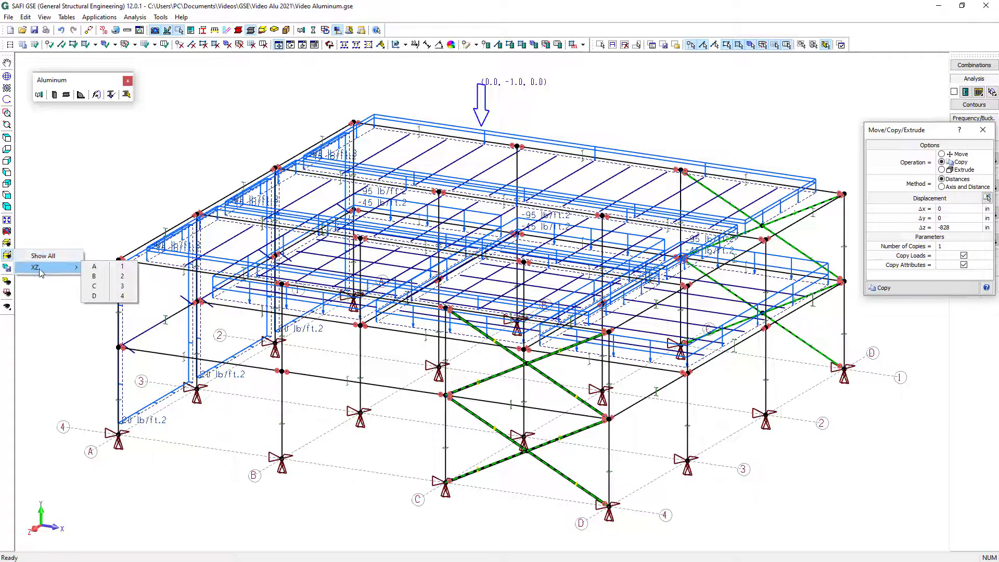
click(95, 296)
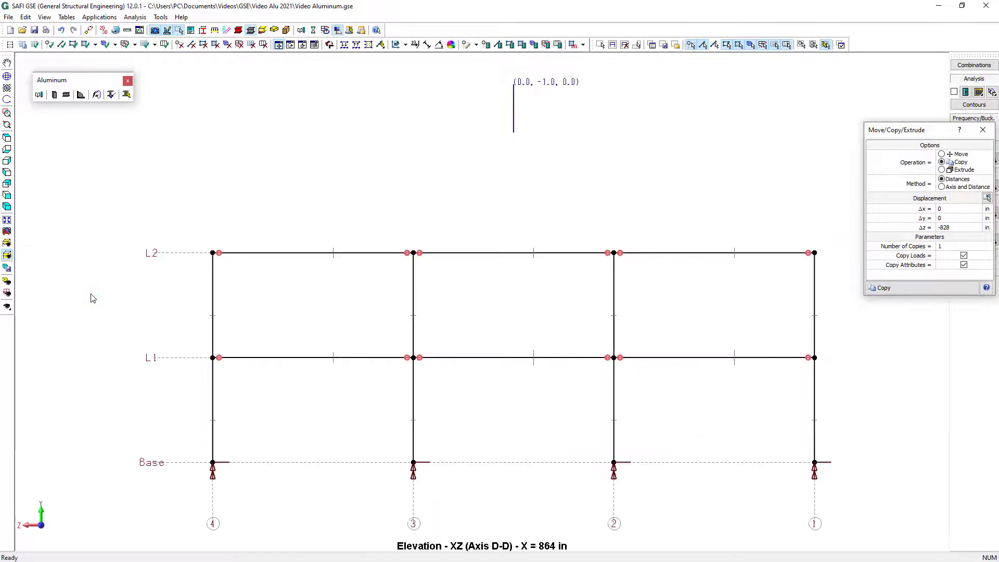
click(63, 45)
click(614, 462)
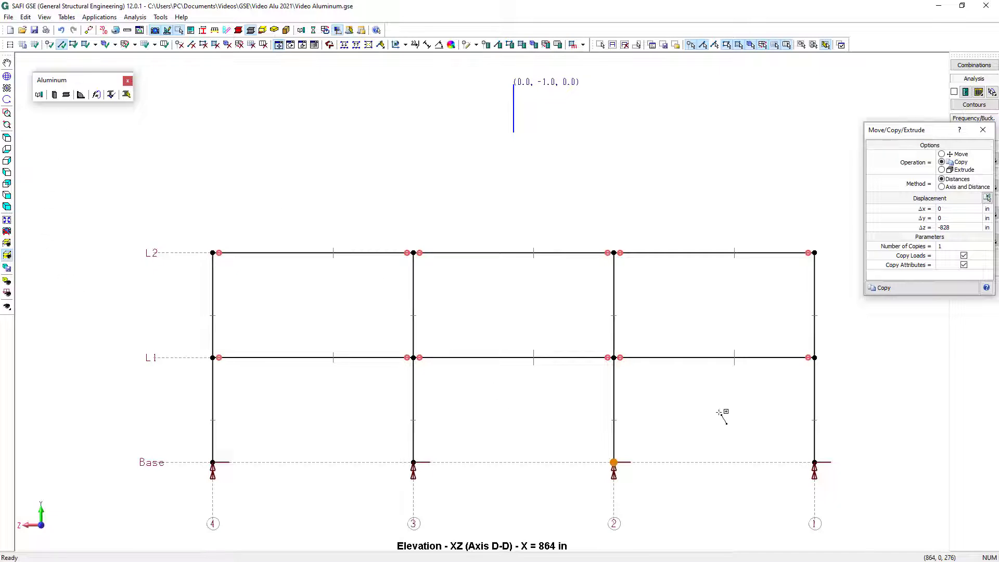
click(814, 357)
click(814, 461)
click(614, 357)
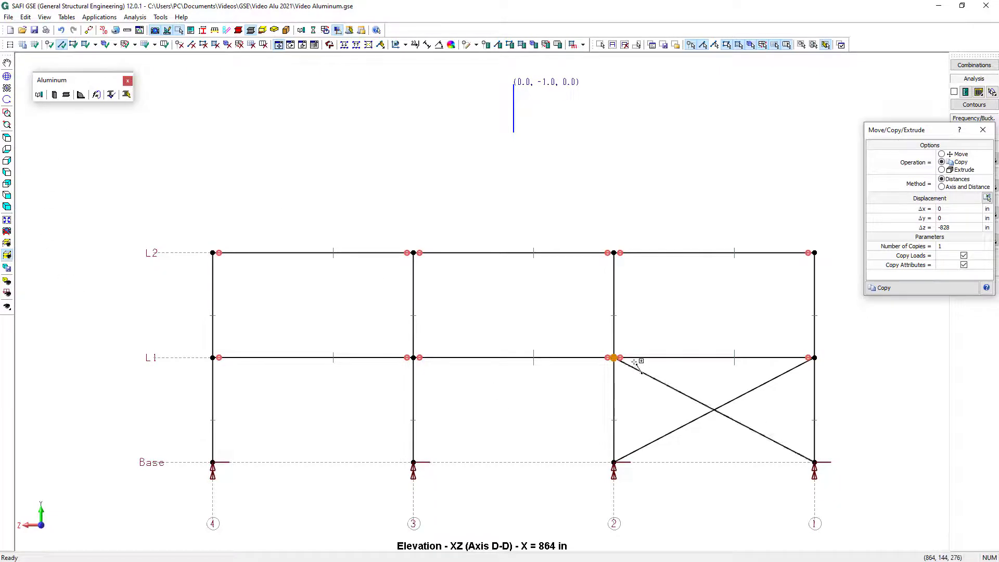
Draw two crossing diagonal members between axes 2 and 1 from L1 to L2 and end the member drawing
click(614, 357)
click(814, 253)
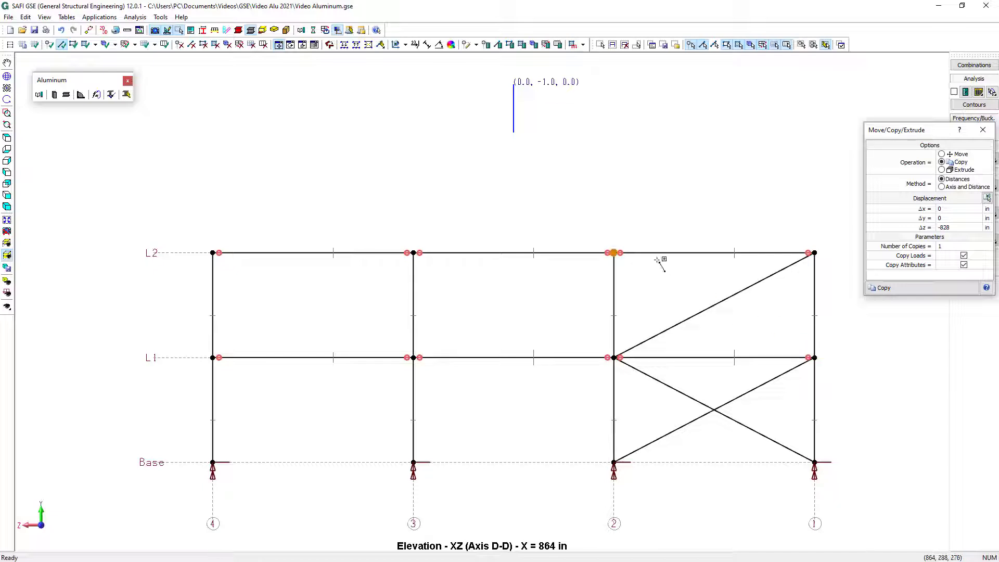
click(614, 252)
click(814, 358)
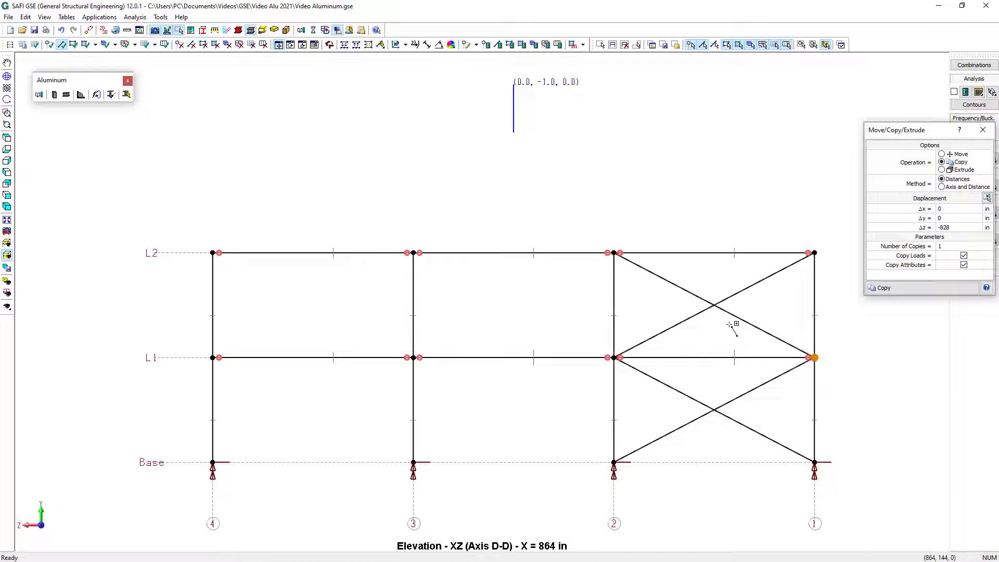
key(Escape)
Select the four new axis D diagonals and assign section L6x6x3/8 in AA-6061-T6 with hinged releases at both ends
drag(749, 449, 695, 381)
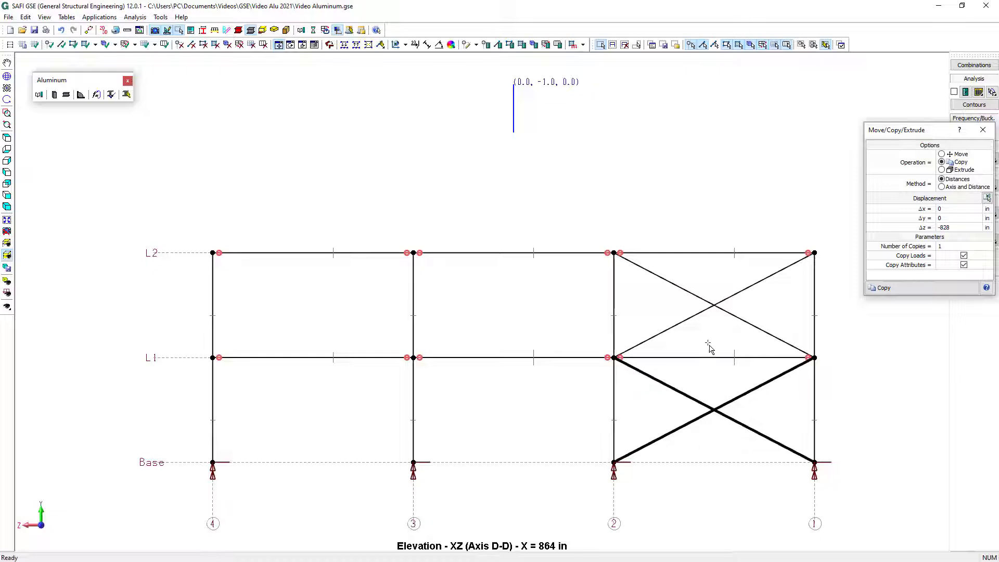
drag(714, 318, 678, 274)
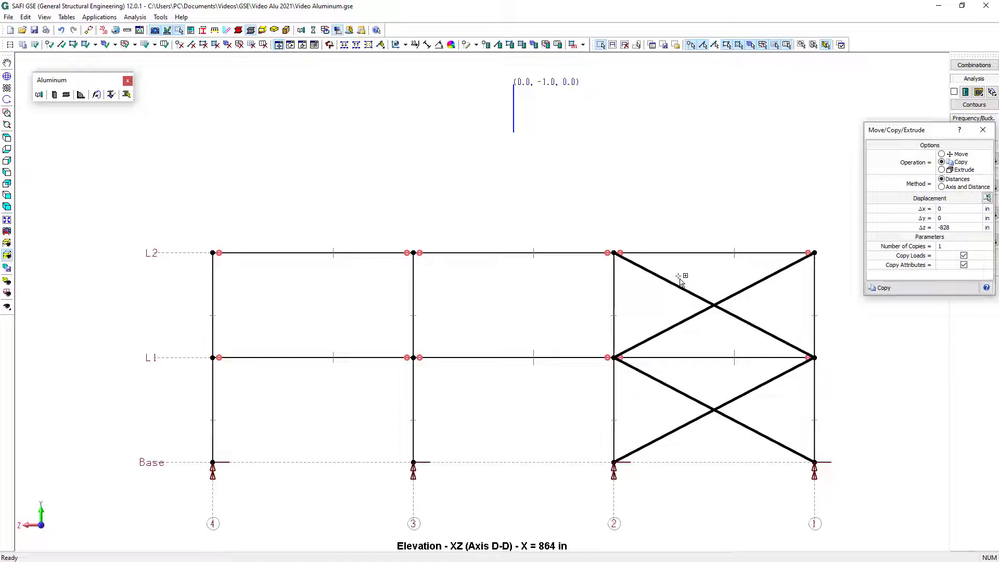
click(499, 45)
click(408, 184)
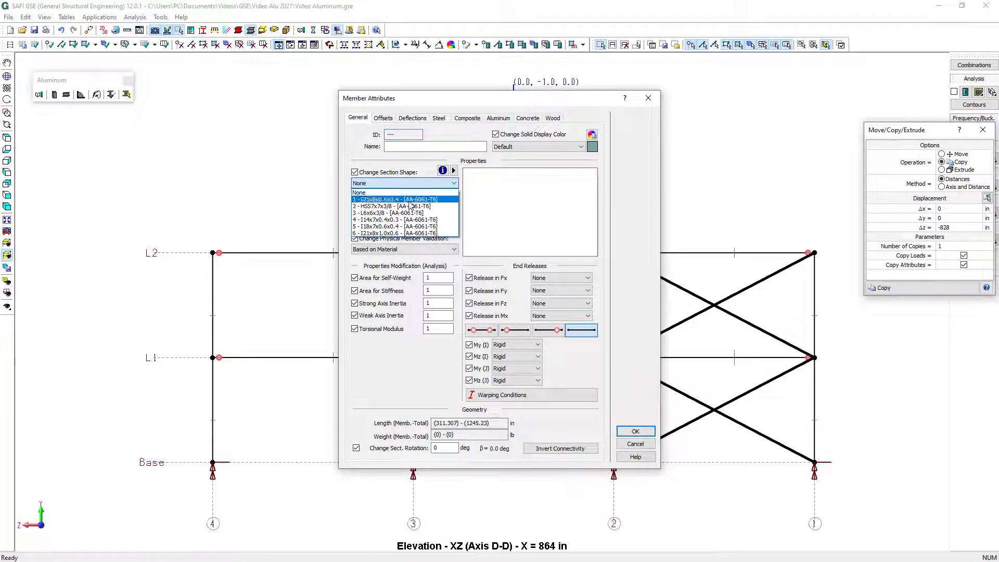
click(408, 213)
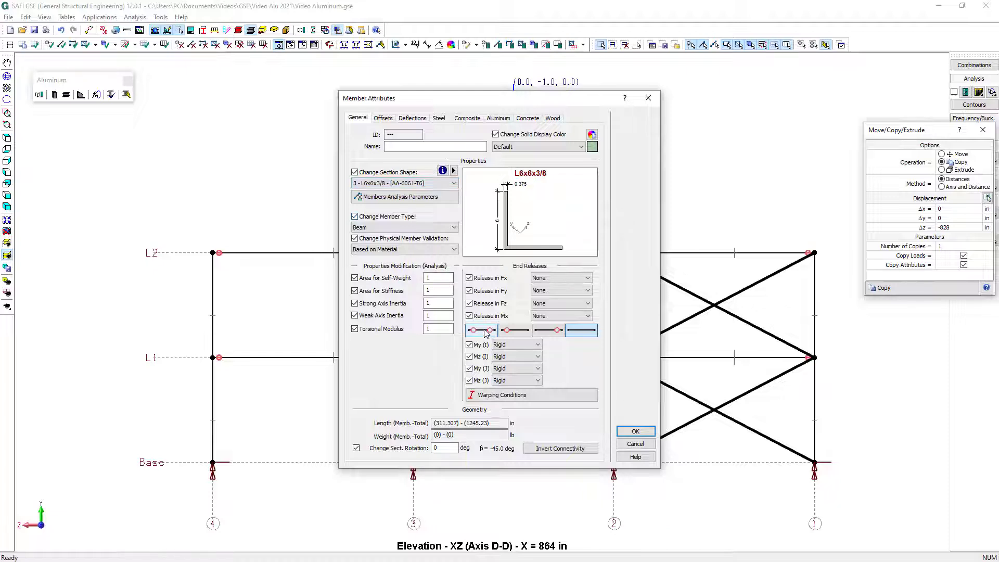
click(481, 329)
Set the member behavior of the axis D diagonals to Tension only and apply the attributes
click(401, 196)
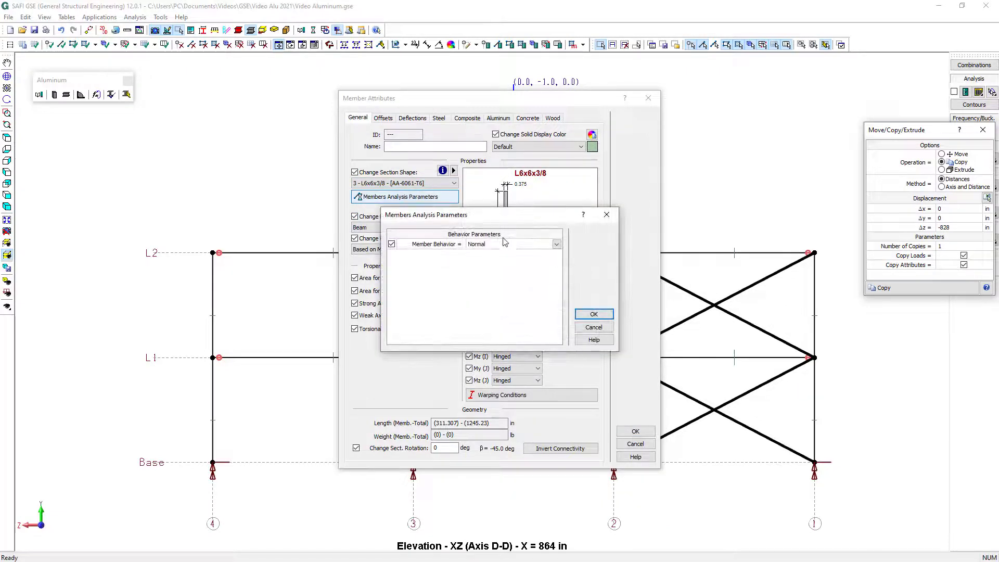
click(507, 243)
click(508, 261)
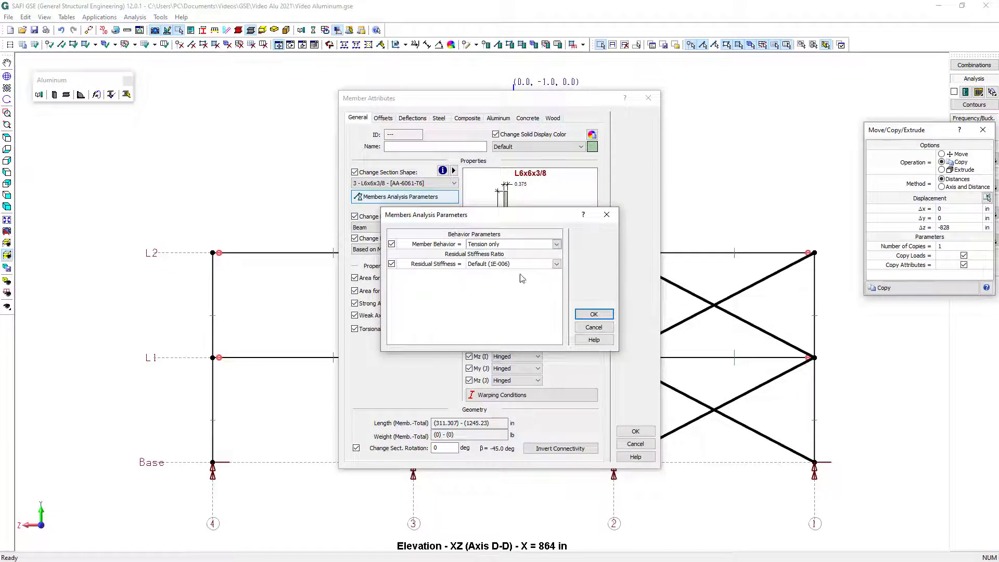
click(595, 316)
click(635, 431)
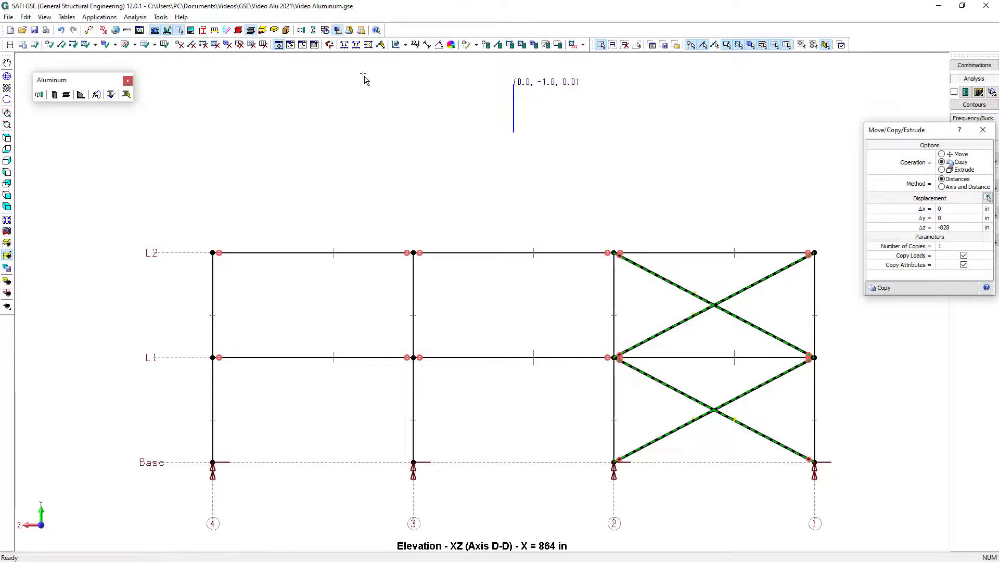
Attach the crossing diagonals on axis D to each other, keeping physical members, and display the entire structure
click(368, 44)
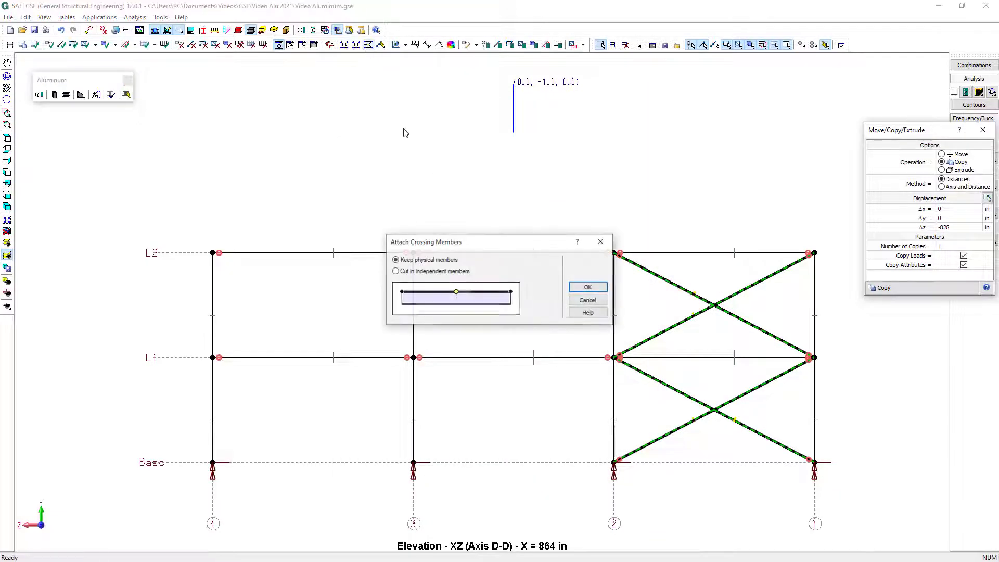
click(584, 287)
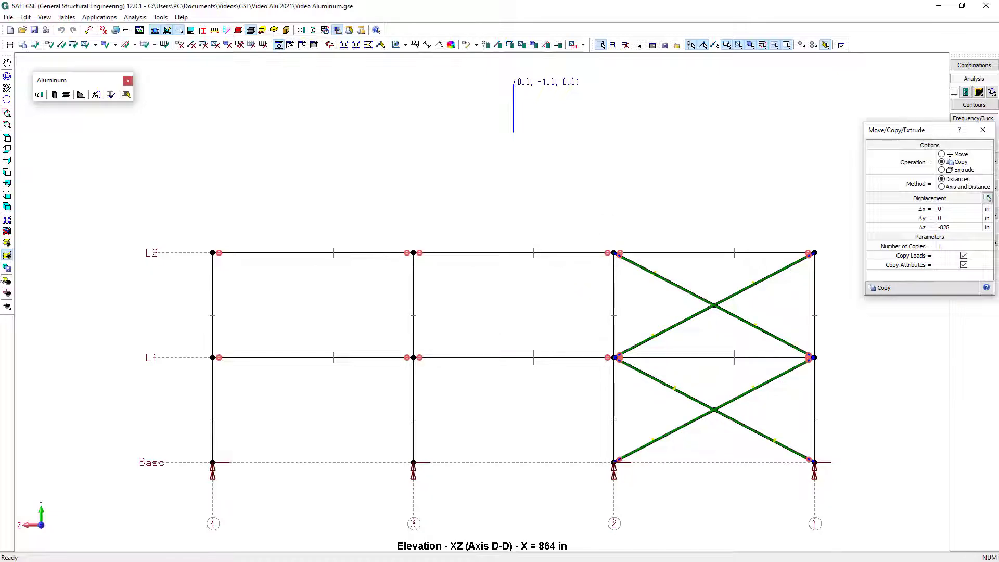
click(9, 258)
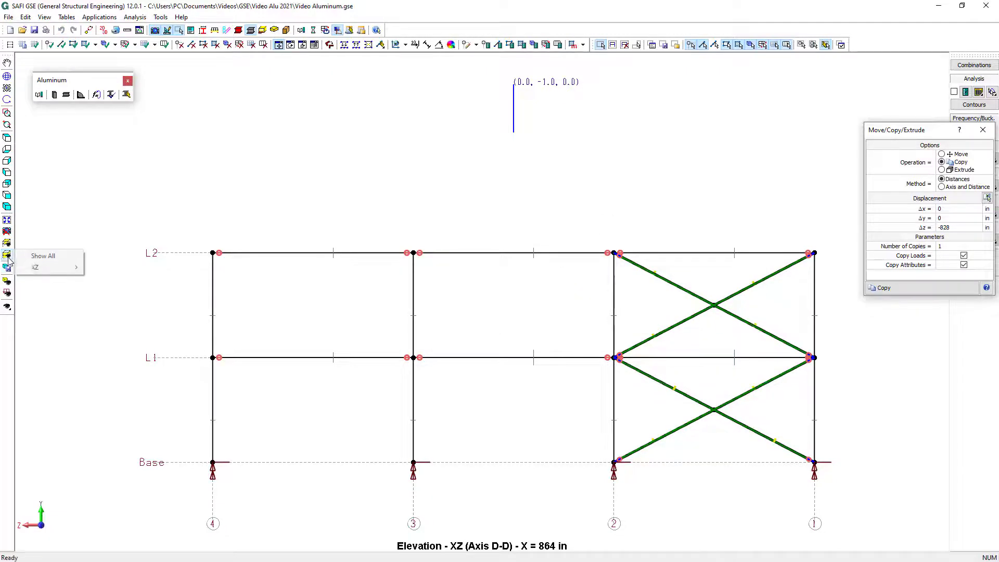
click(32, 258)
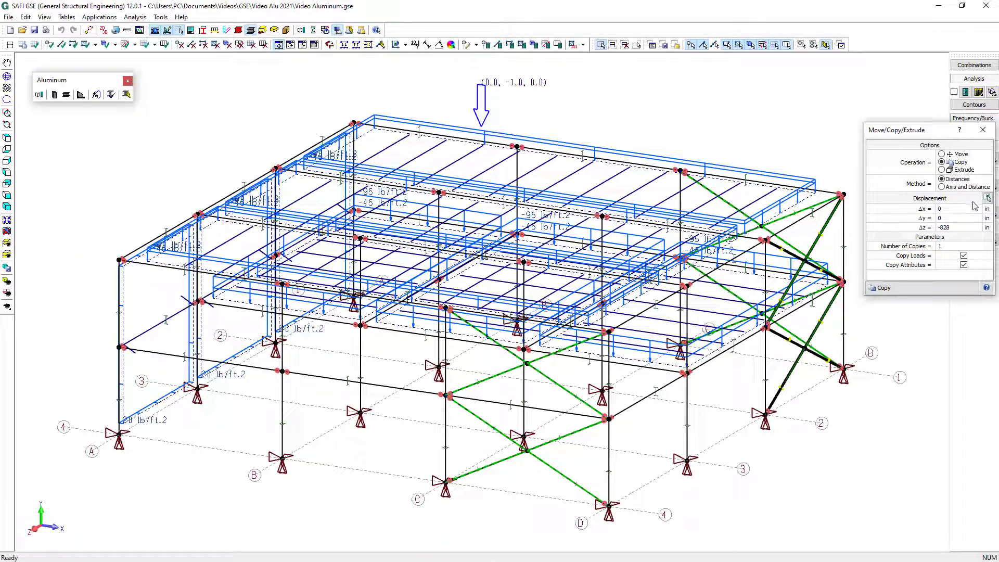
Copy the selected braces once from axis D to axis A, with a displacement of -864 in along X
click(986, 198)
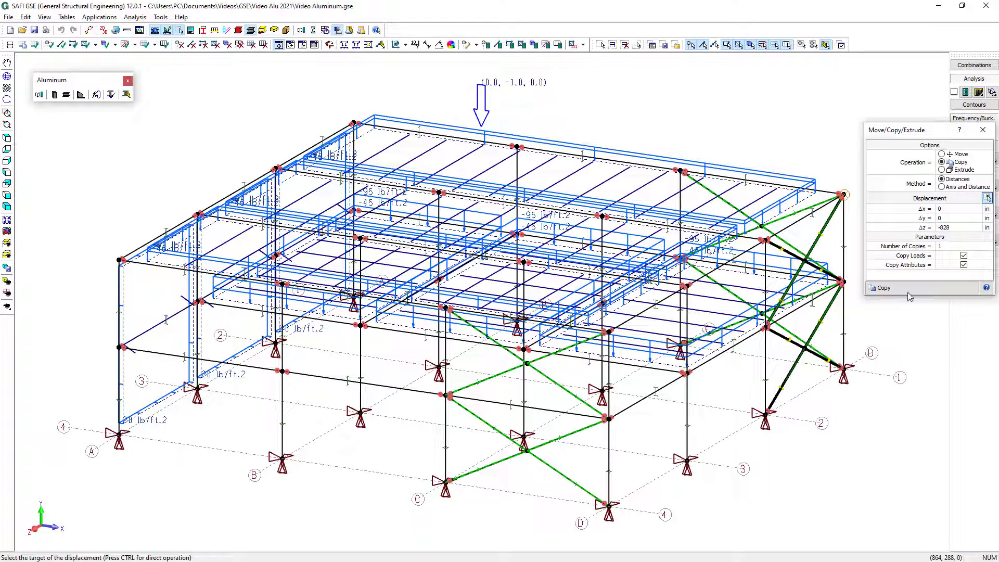
click(844, 368)
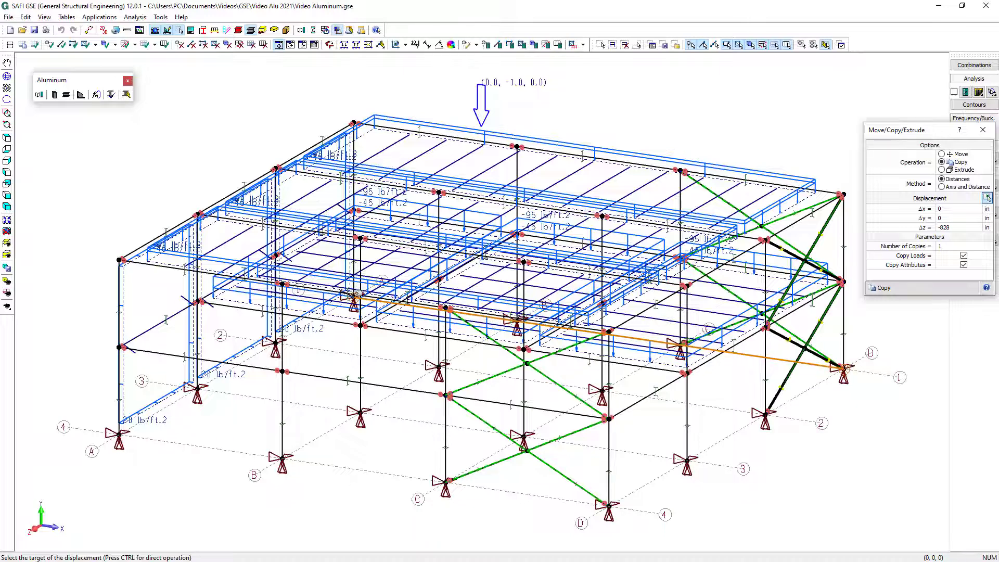
click(355, 295)
click(920, 290)
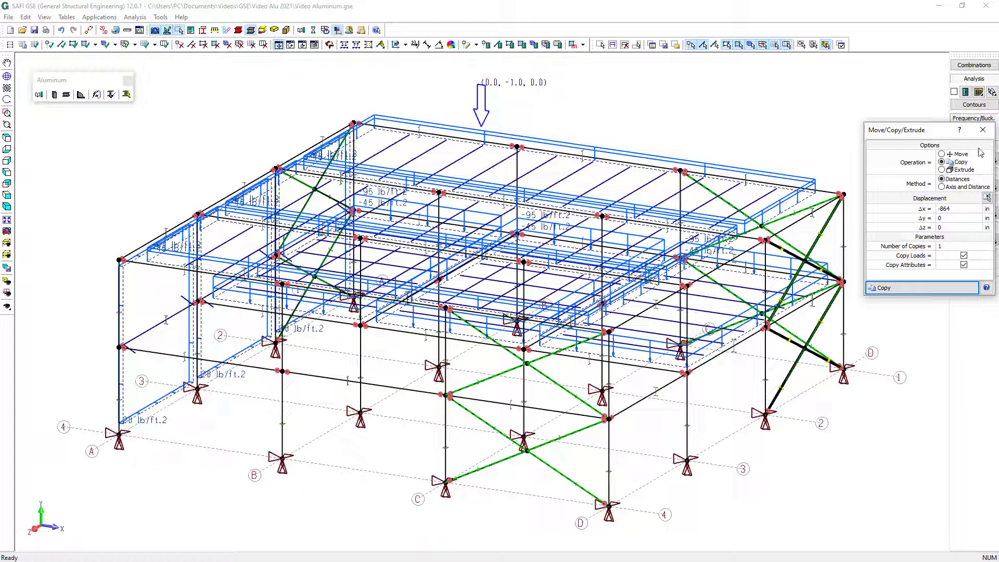
click(982, 130)
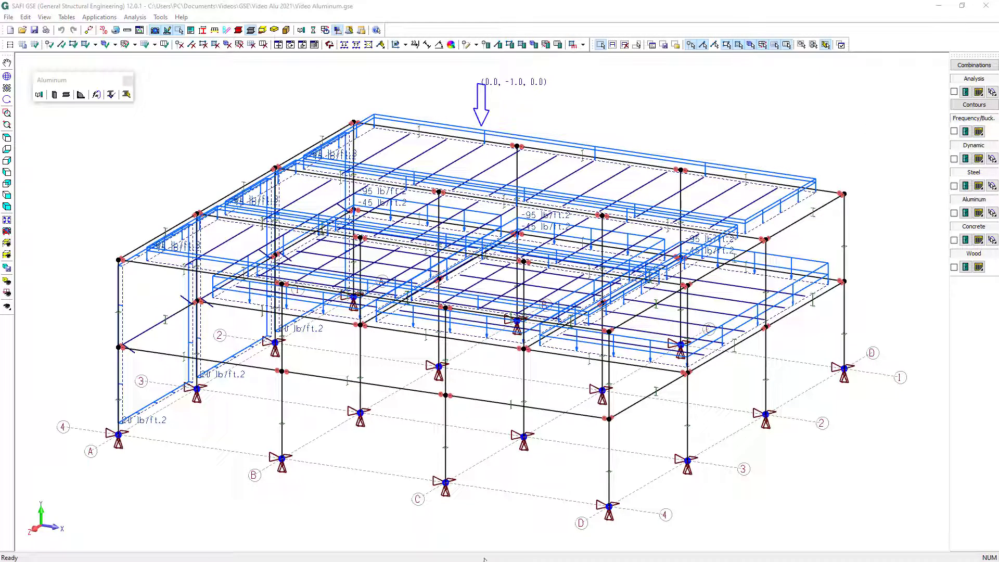
Generate ASCE 7-10 load combinations for LRFD and serviceability with the wizard, review the D+S+W combination and accept them
click(583, 45)
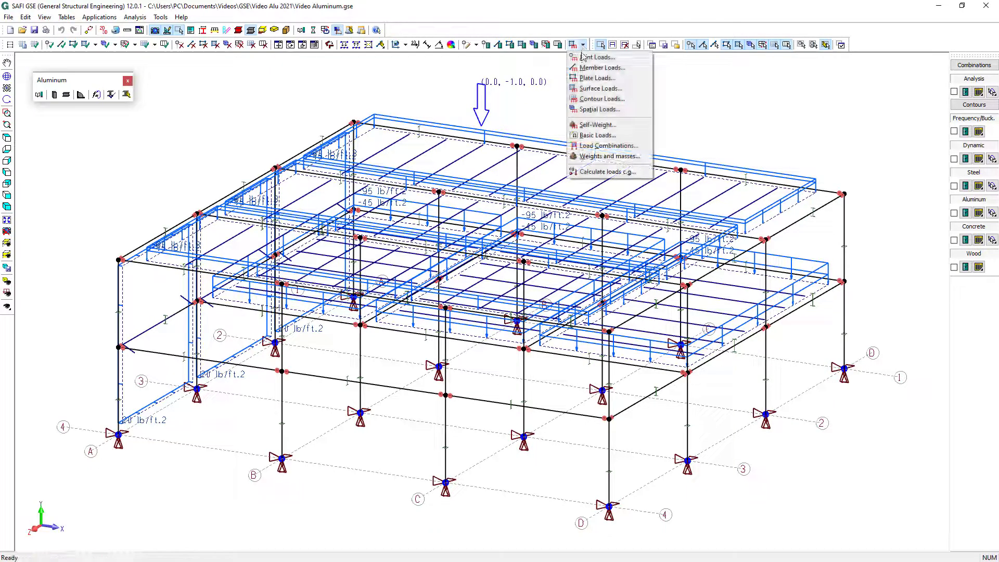
click(597, 147)
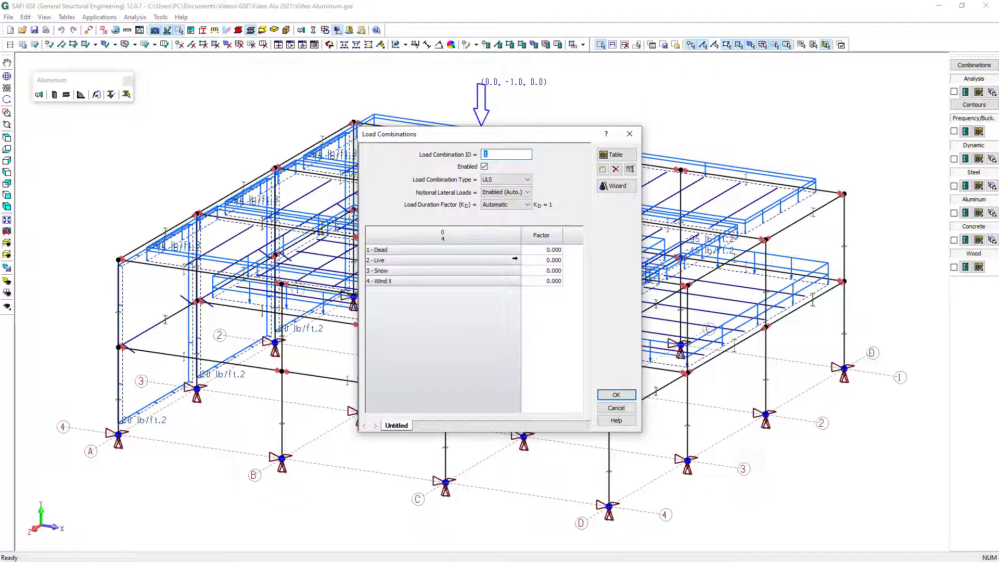
click(618, 187)
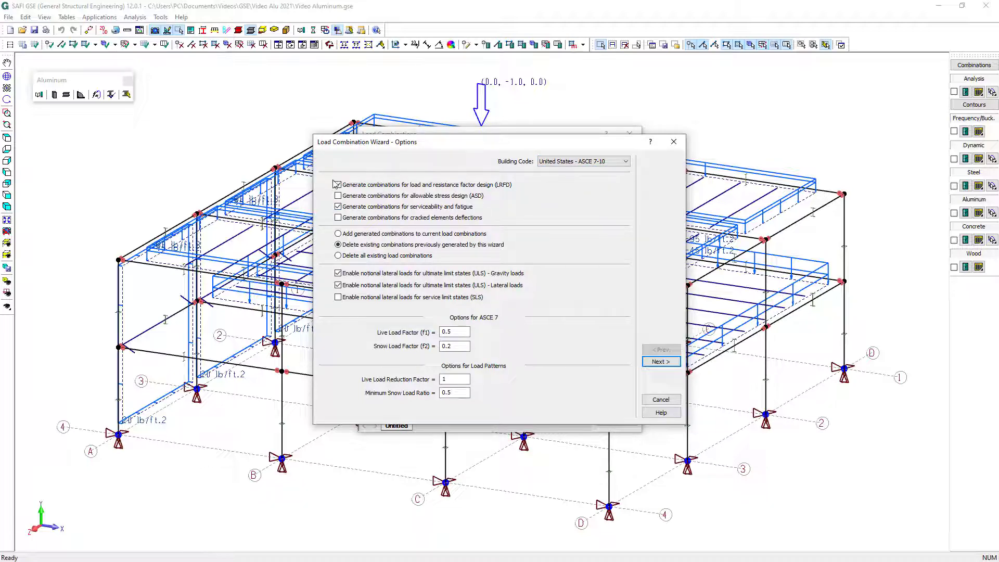
click(659, 361)
click(660, 361)
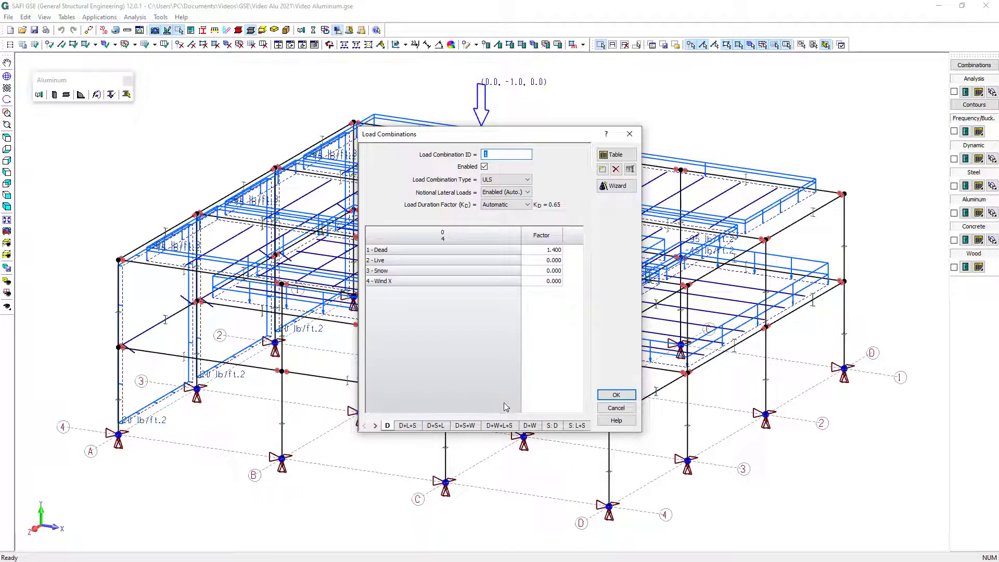
click(465, 426)
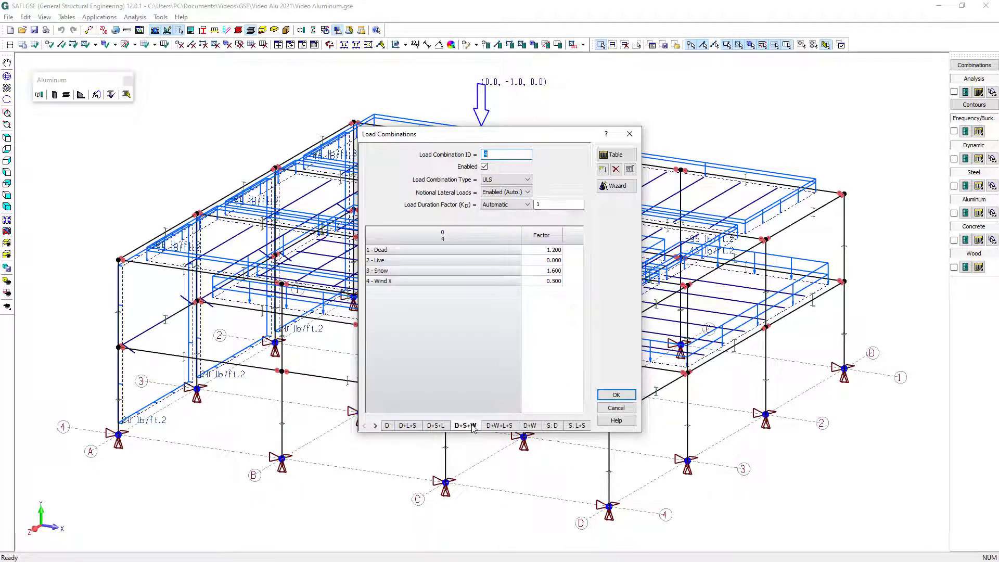
click(616, 396)
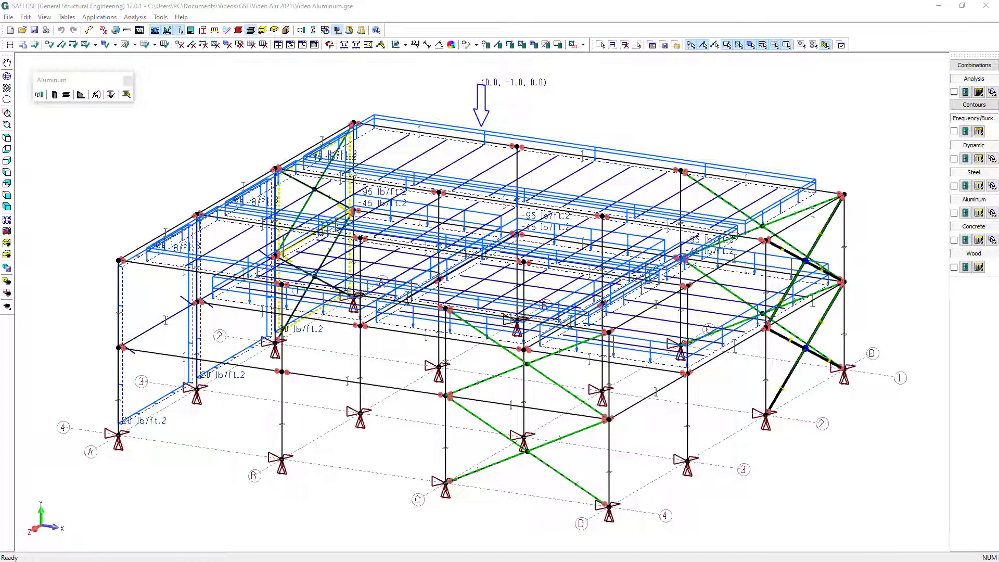
Select the whole structure and recalculate its aluminum bending, compression and deflection parameters, with trusses acting as top flange support
click(612, 45)
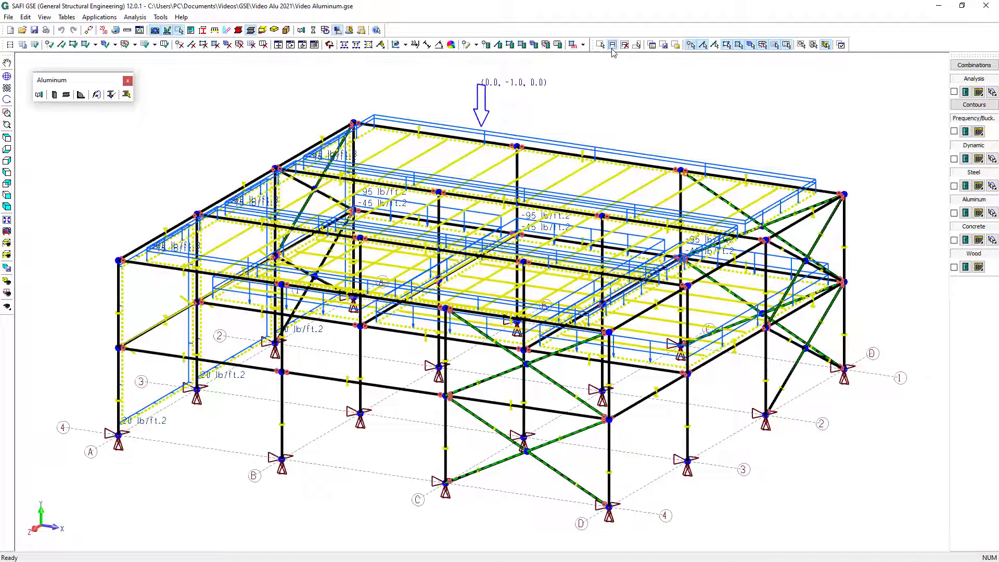
click(96, 94)
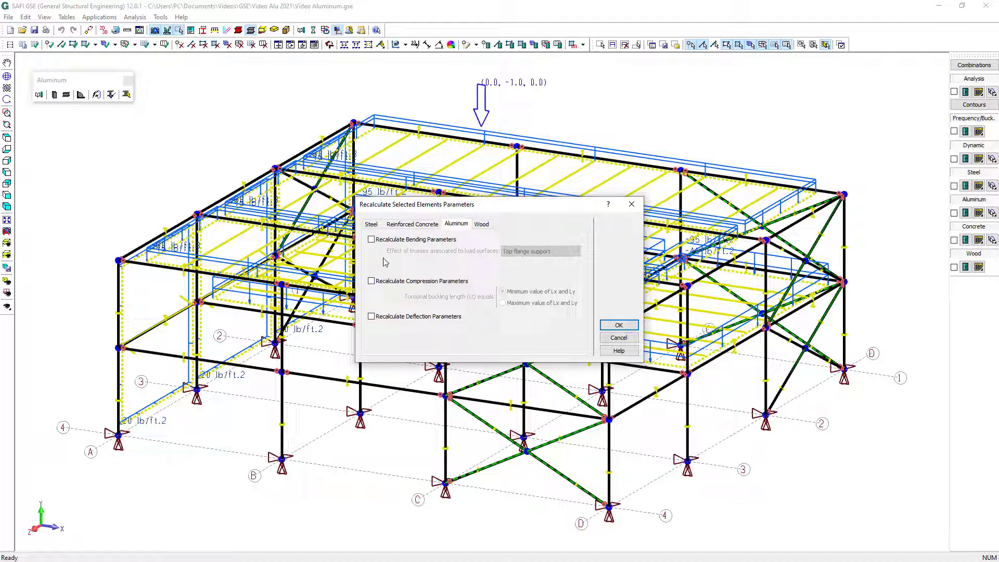
click(373, 241)
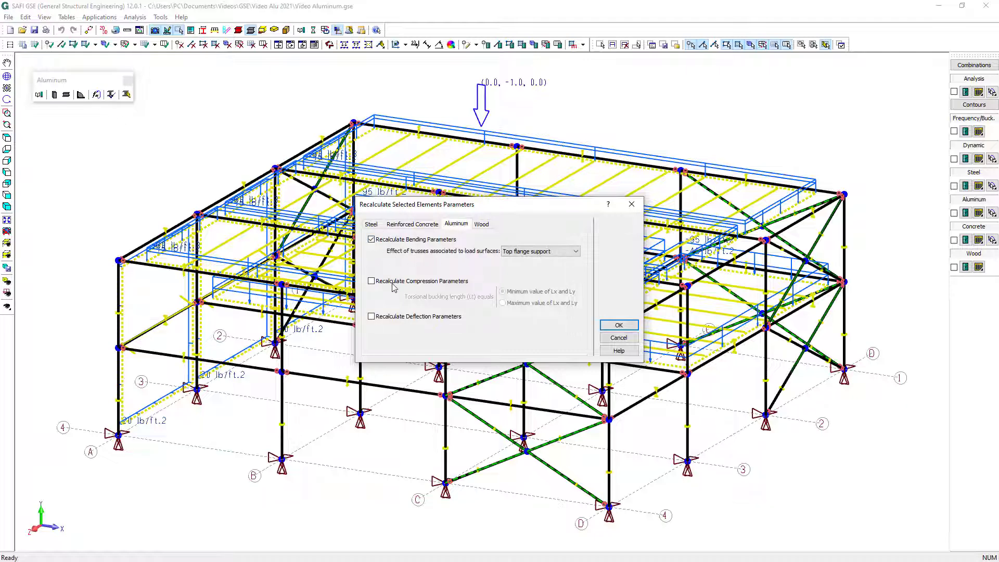
click(391, 282)
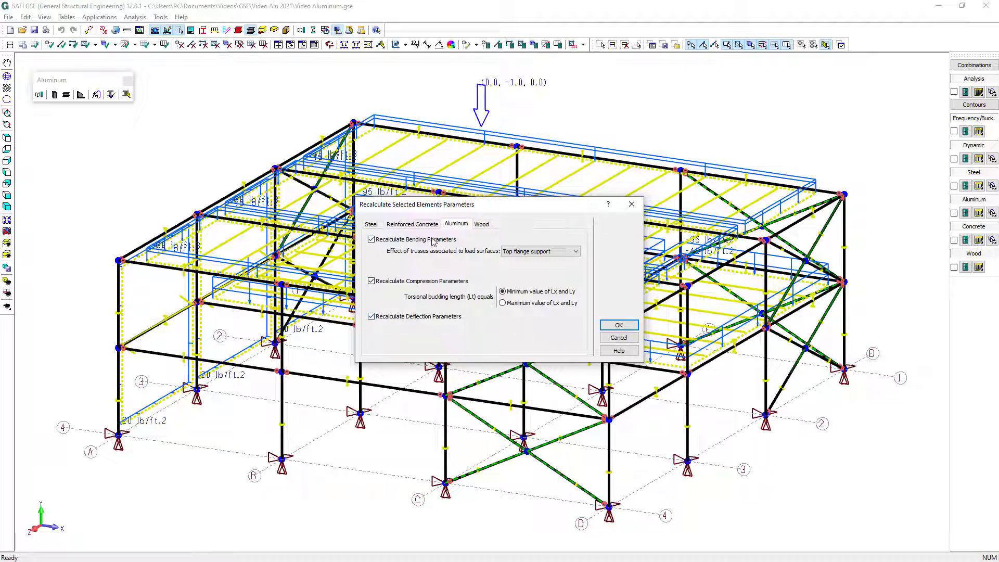
click(619, 325)
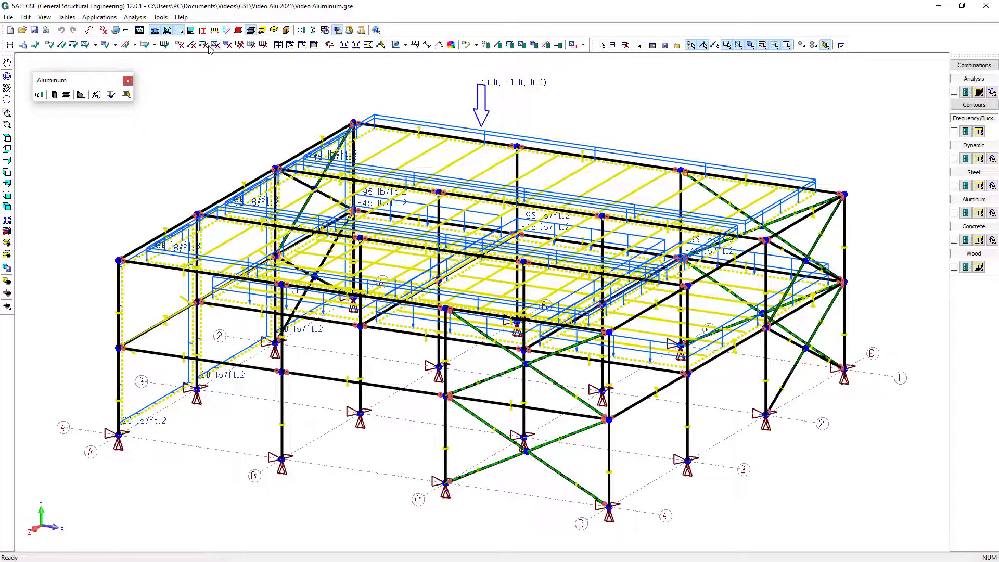
Open the attributes of the L2 beam on axis 4 between A and B and examine its top flange unsupported length
click(476, 44)
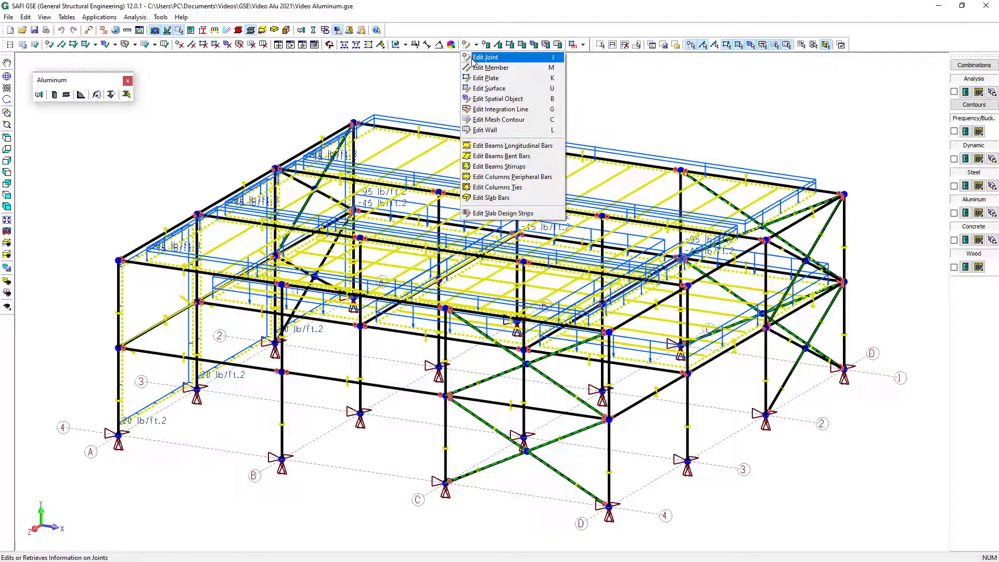
click(476, 68)
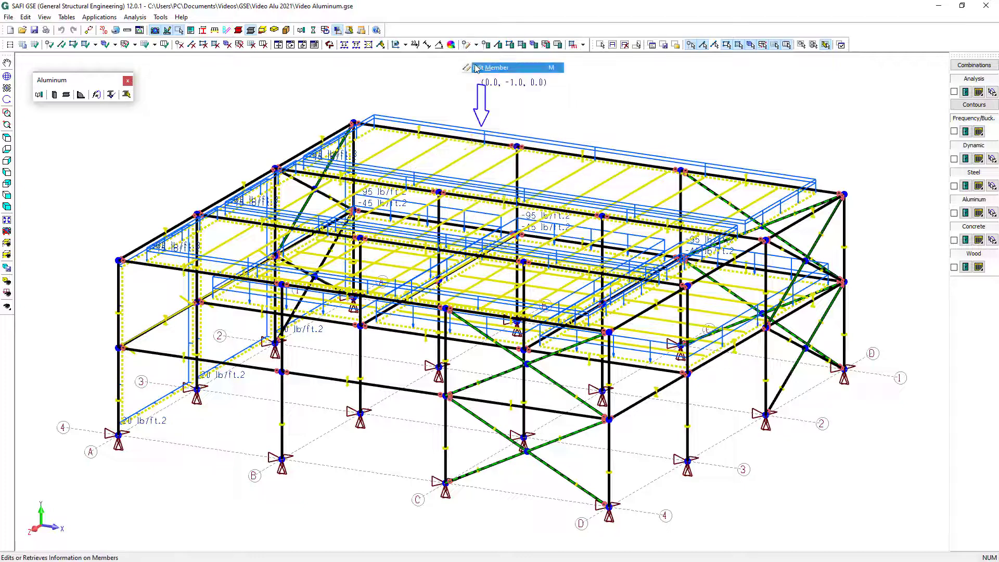
click(222, 276)
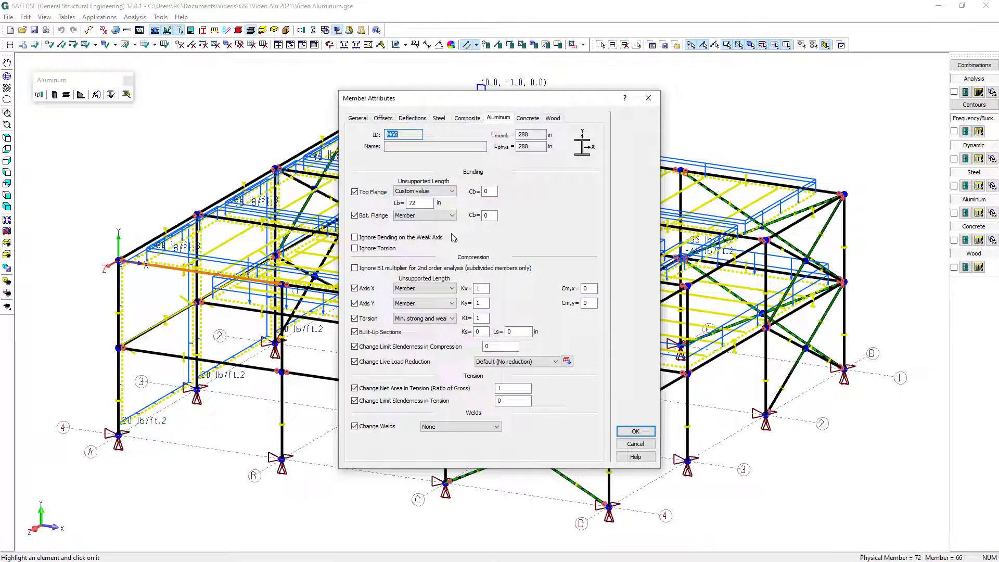
click(416, 203)
drag(416, 203, 400, 204)
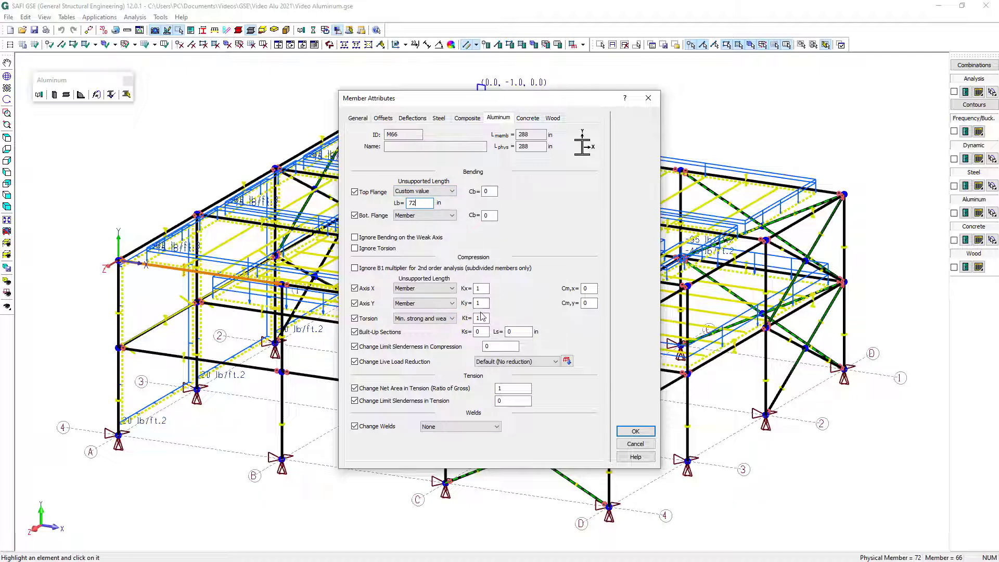
Accept the beam's attributes and examine the aluminum attributes of the lower column at D-4 and the lower brace between C and D on axis 4
click(641, 433)
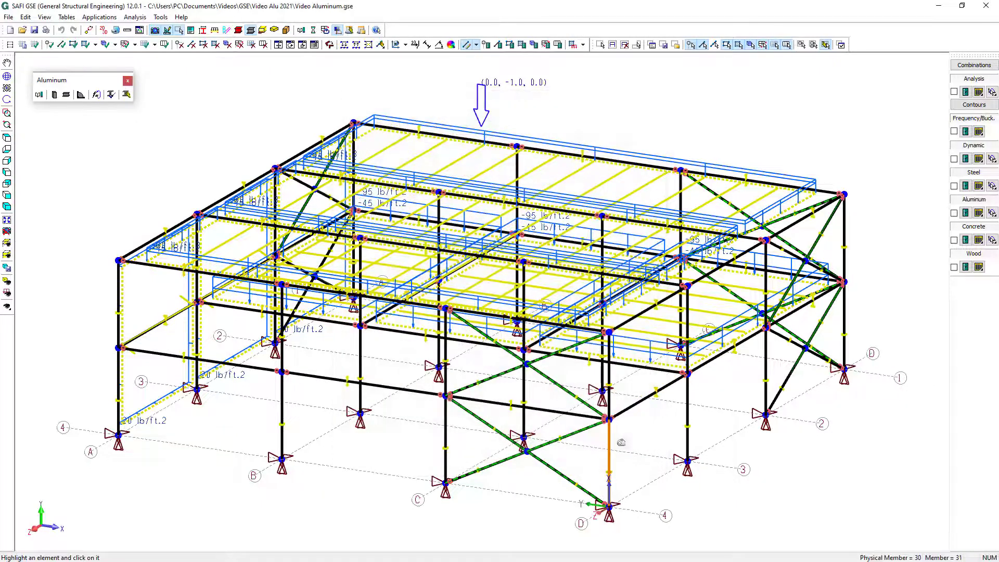
click(618, 446)
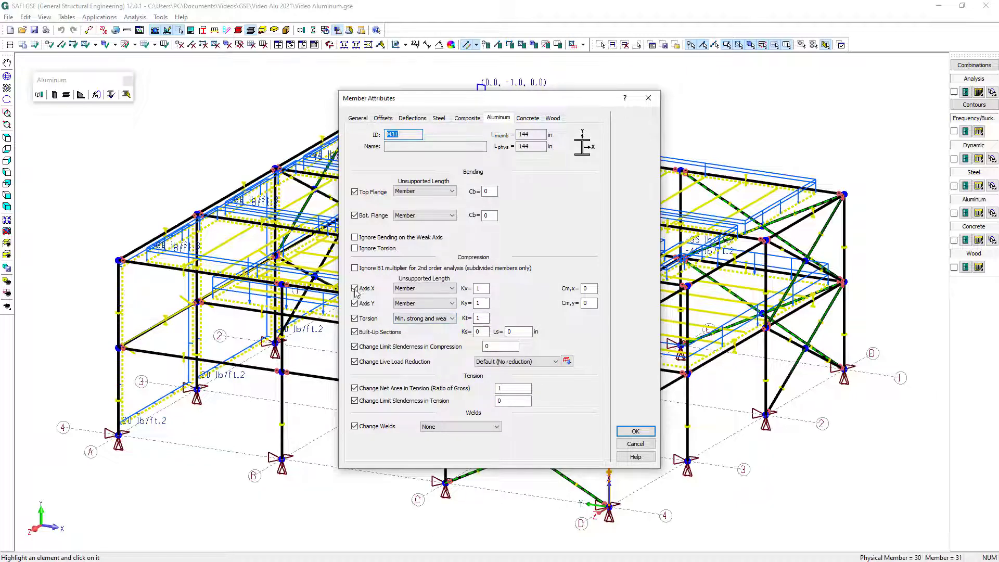
click(635, 443)
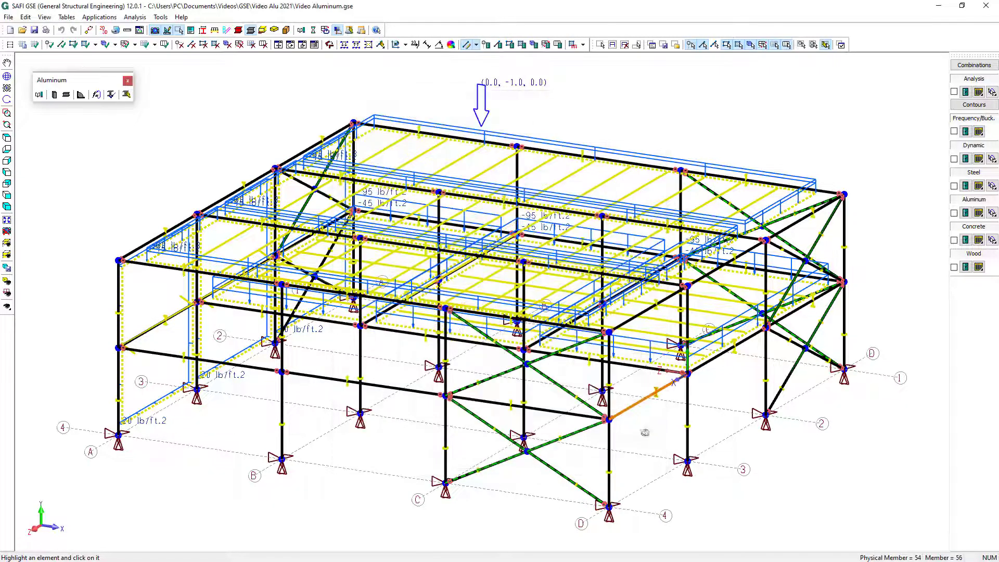
click(564, 461)
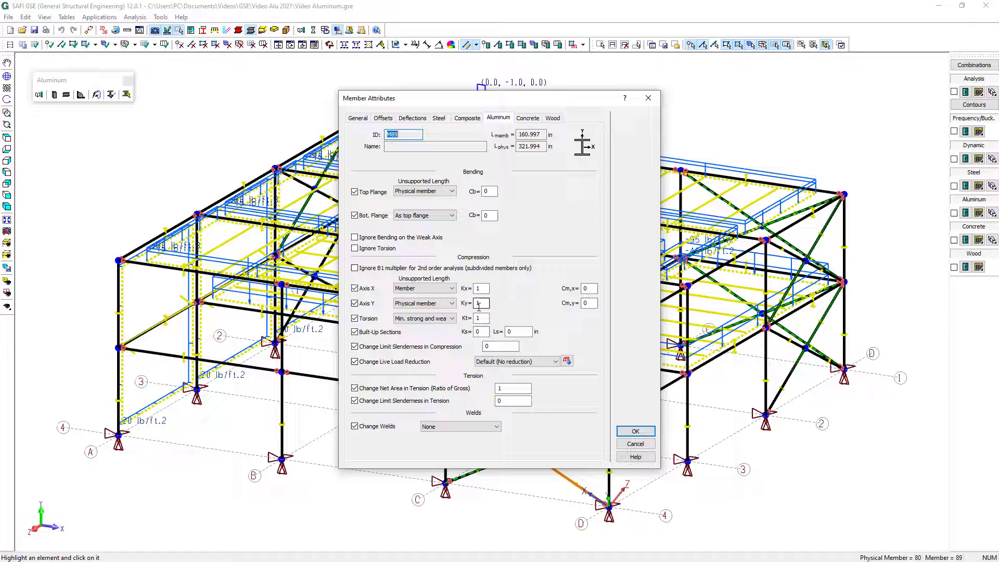
click(635, 431)
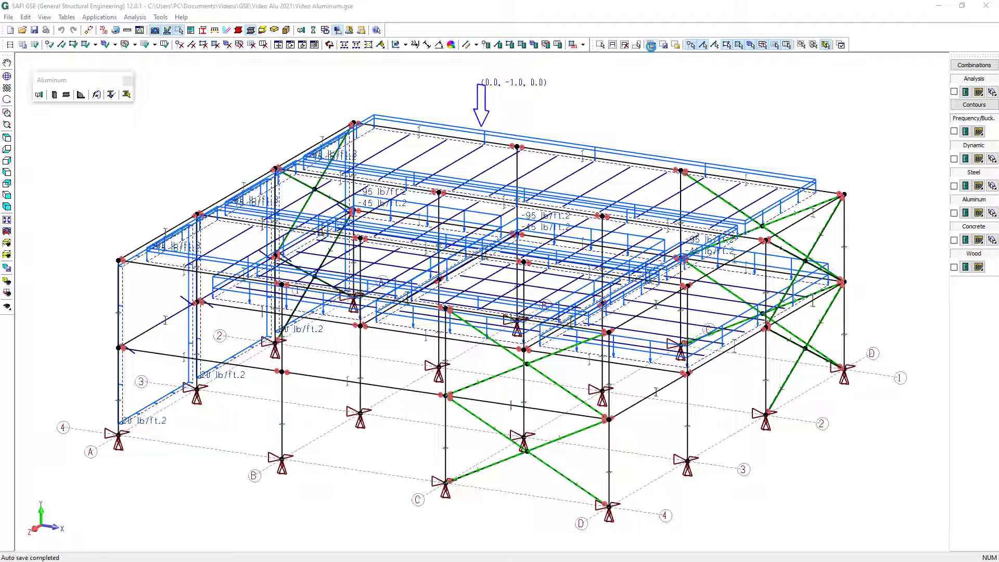
Select all members oriented along the Y axis and set their aluminum welds to Partial weld at ends
click(651, 46)
click(652, 49)
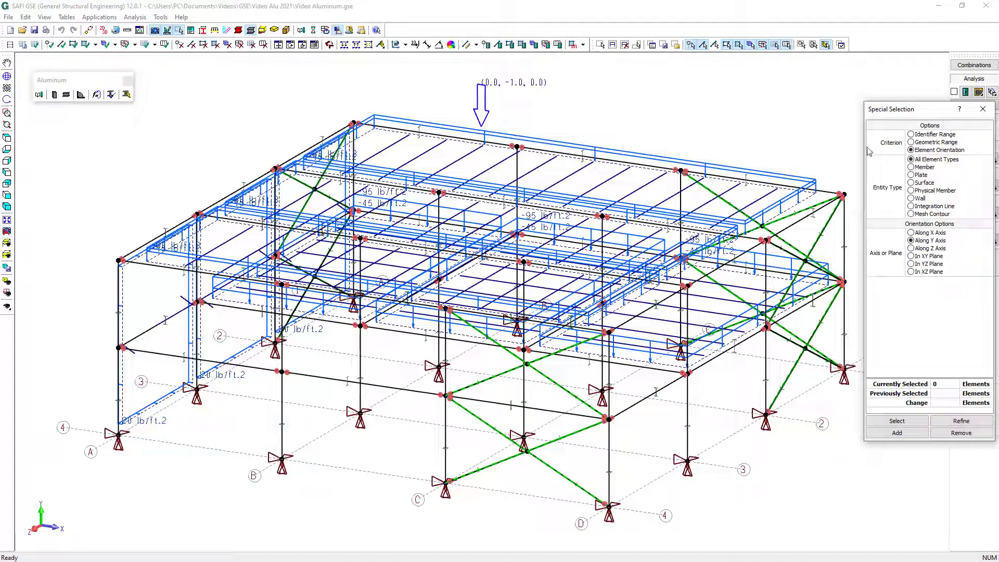
click(921, 167)
click(901, 422)
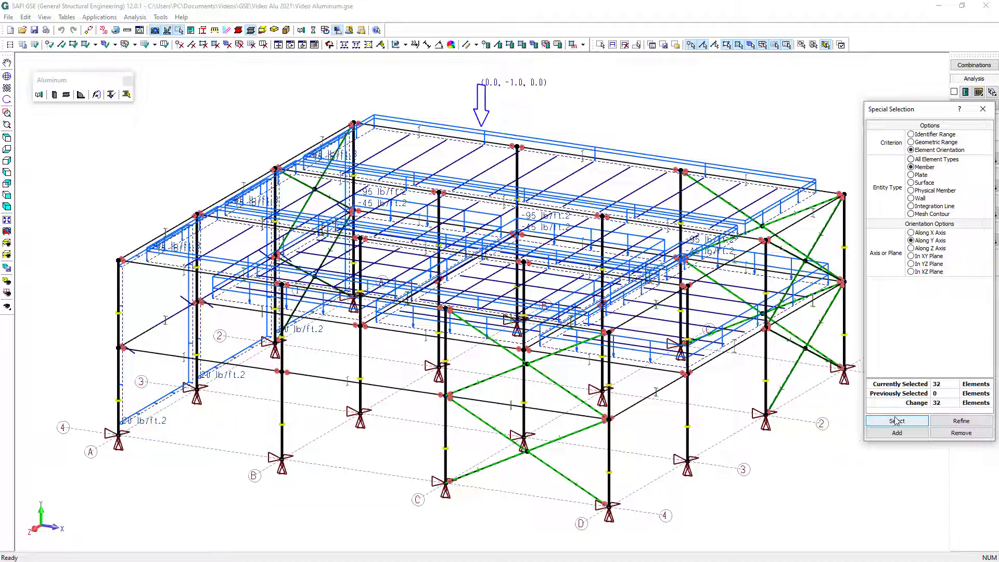
click(499, 45)
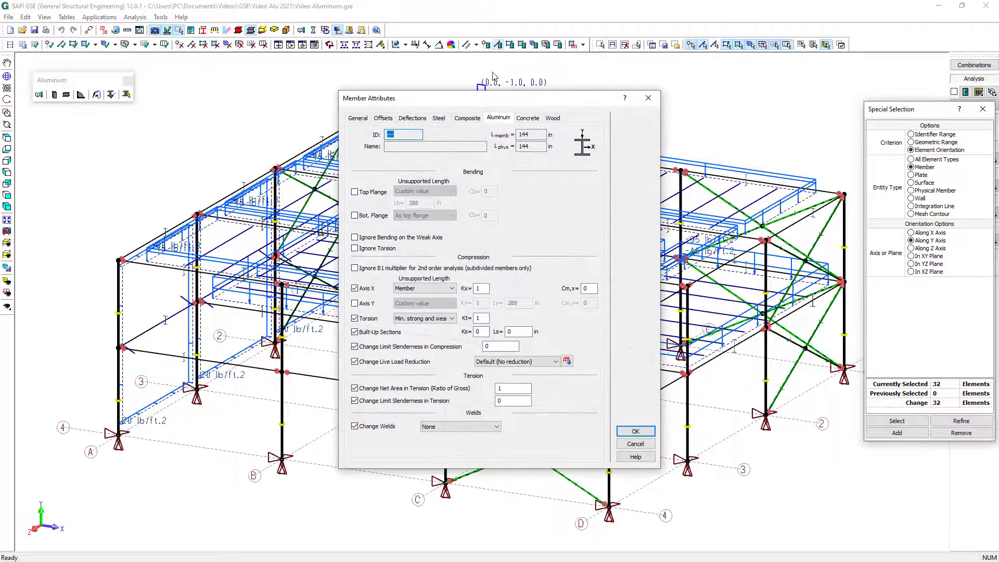
click(446, 428)
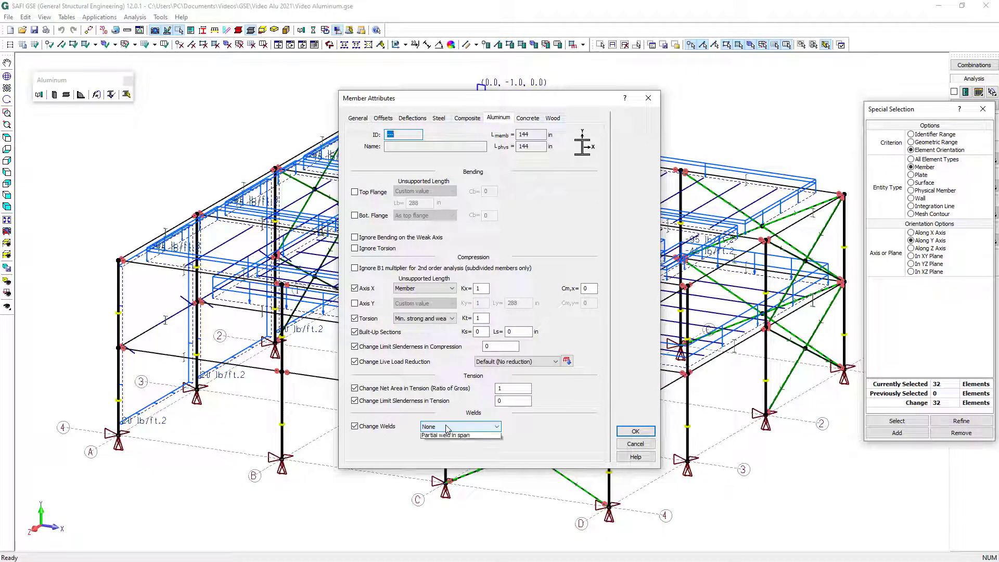
click(459, 452)
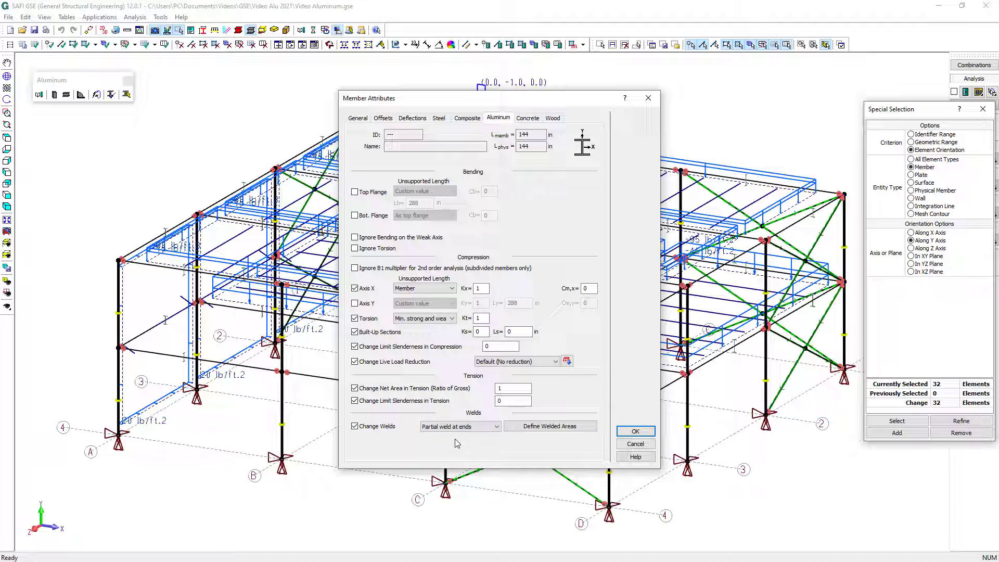
Define the columns' welded area ratios, with 0.455 for the left and right walls, accept the attributes and clear the selection
click(561, 430)
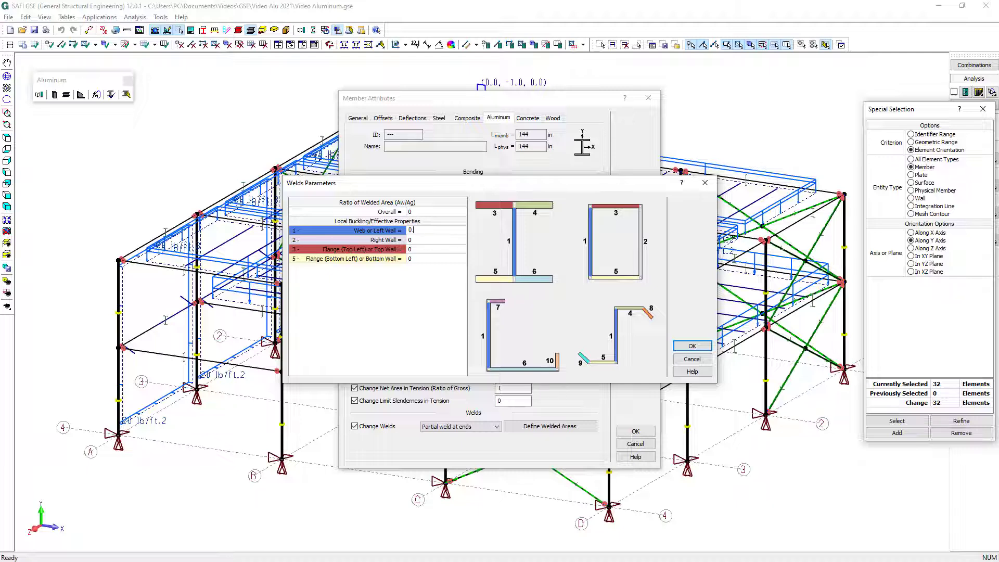
text(455)
click(426, 240)
text(0.455)
click(424, 248)
click(422, 258)
click(692, 346)
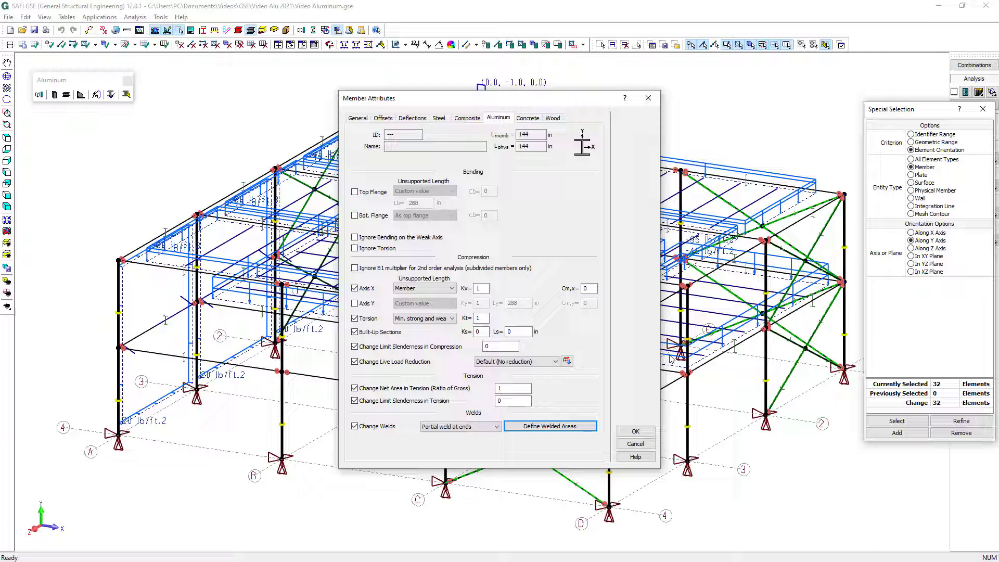
click(632, 435)
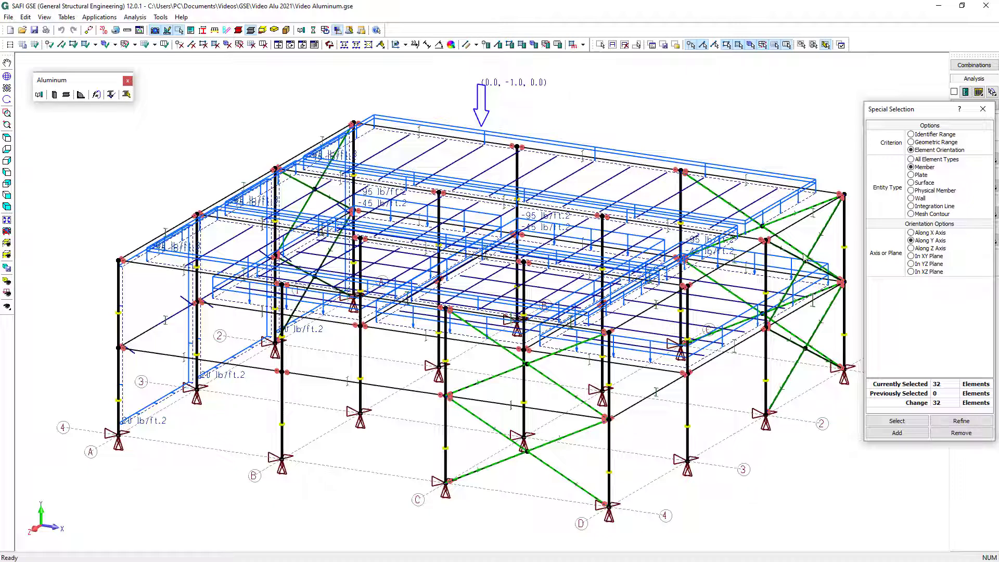
click(983, 110)
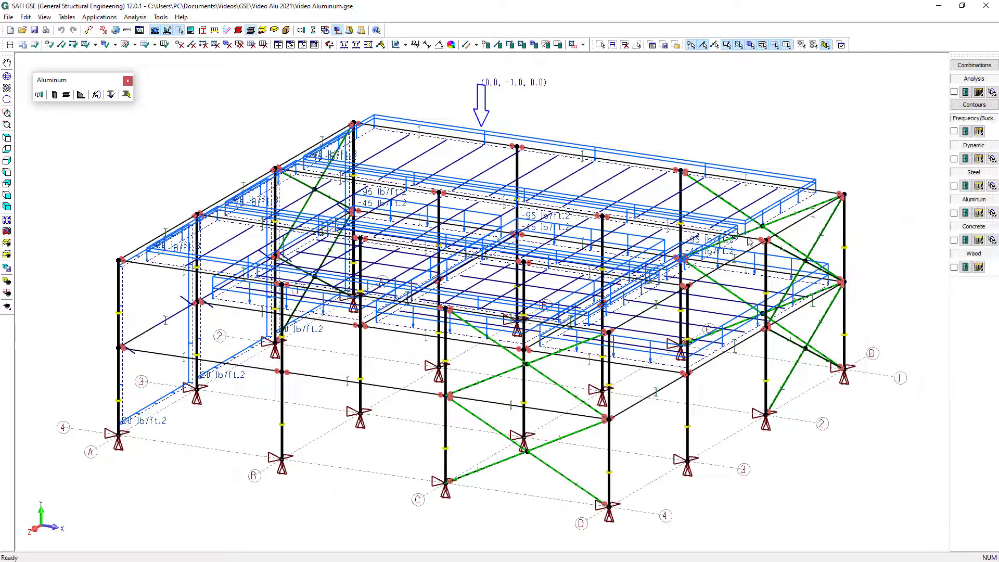
click(783, 456)
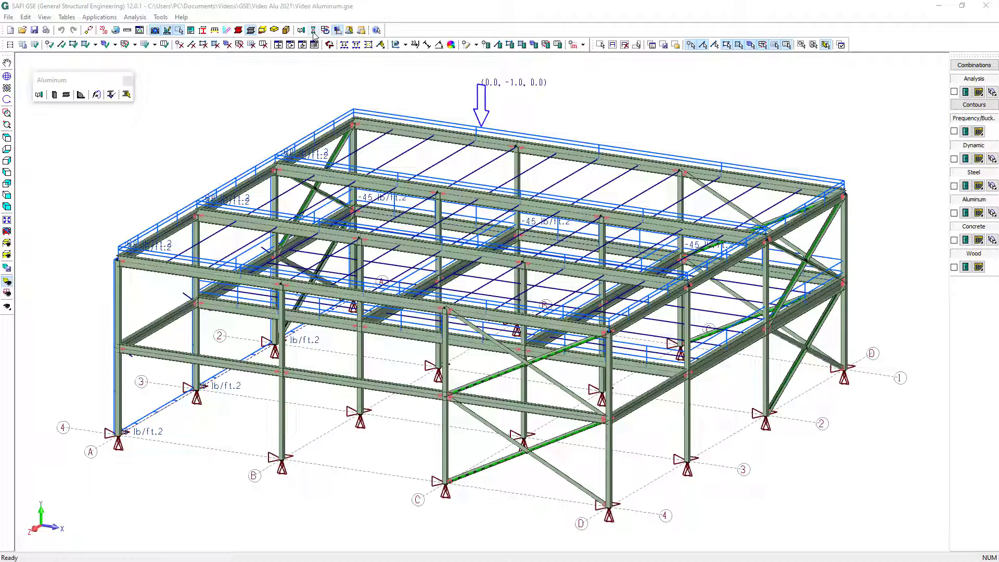
Run a Static P-Delta analysis with AA ADM-2015 (LRFD) aluminum verification and the Direct Analysis (DAM) stability method, saving the changes
click(314, 31)
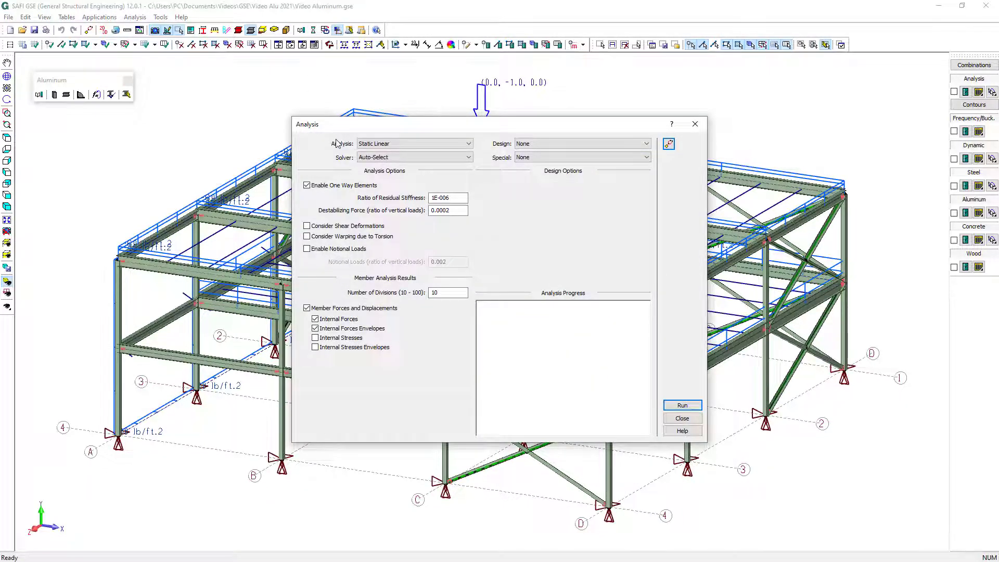
click(389, 146)
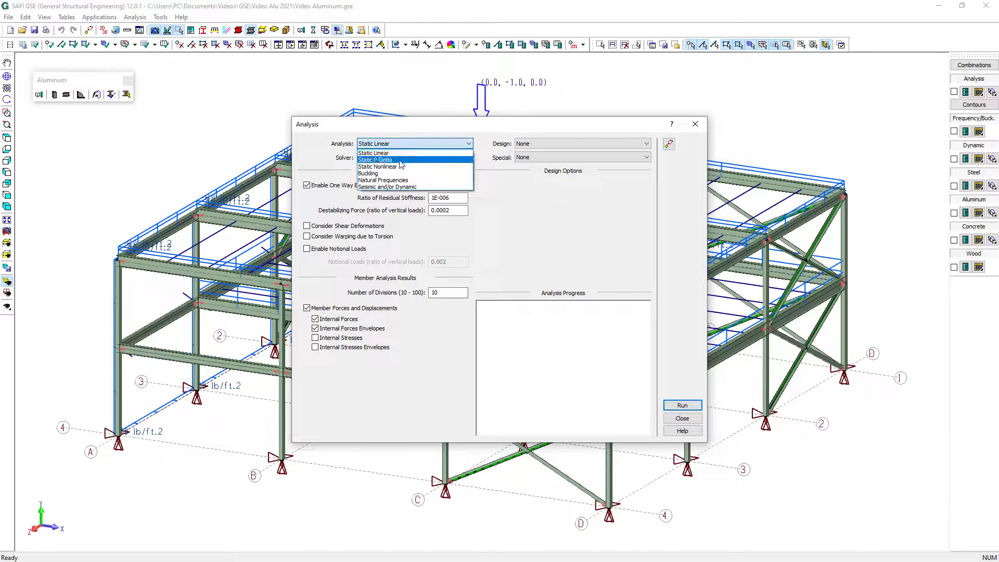
click(400, 160)
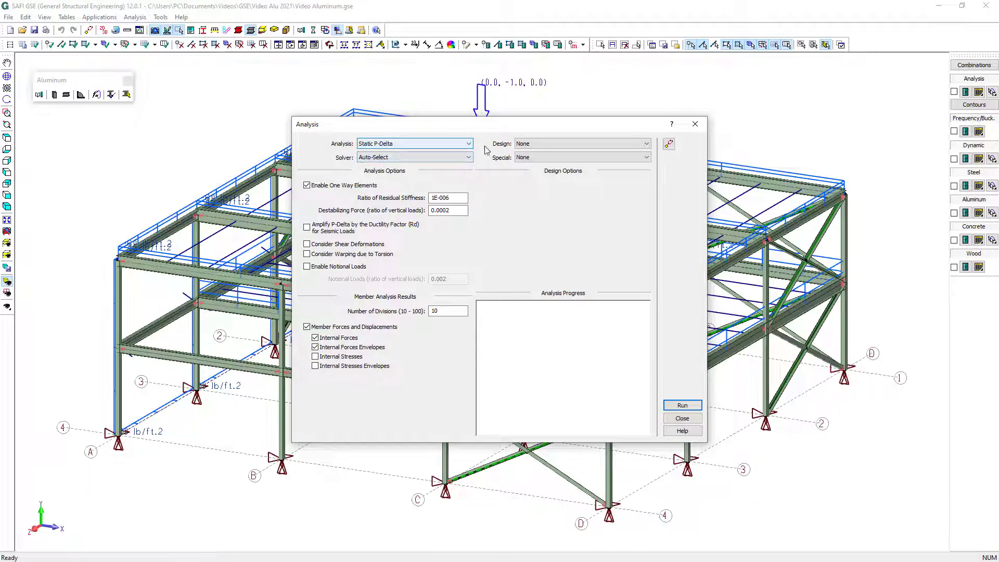
click(540, 146)
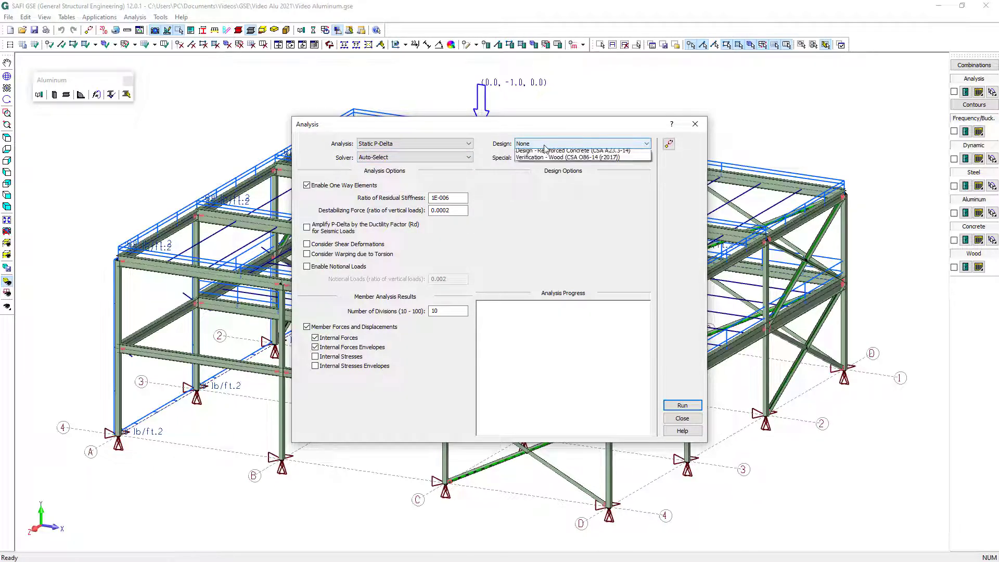
click(554, 166)
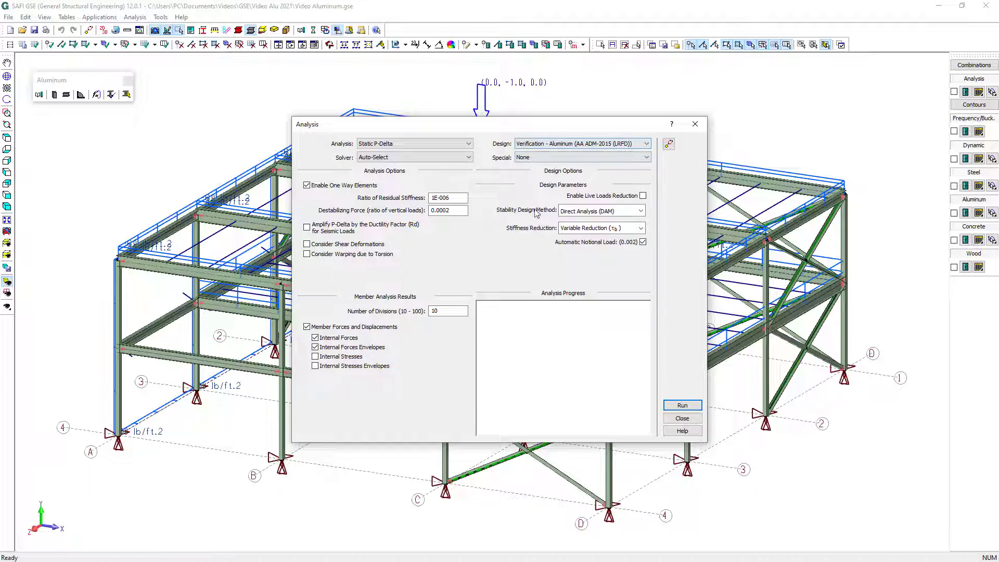
click(605, 216)
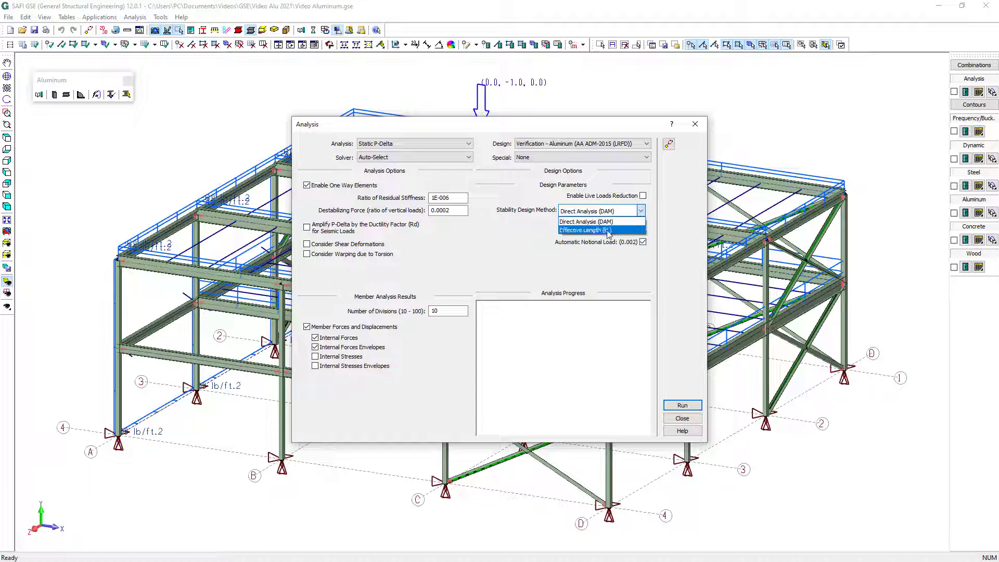
click(607, 221)
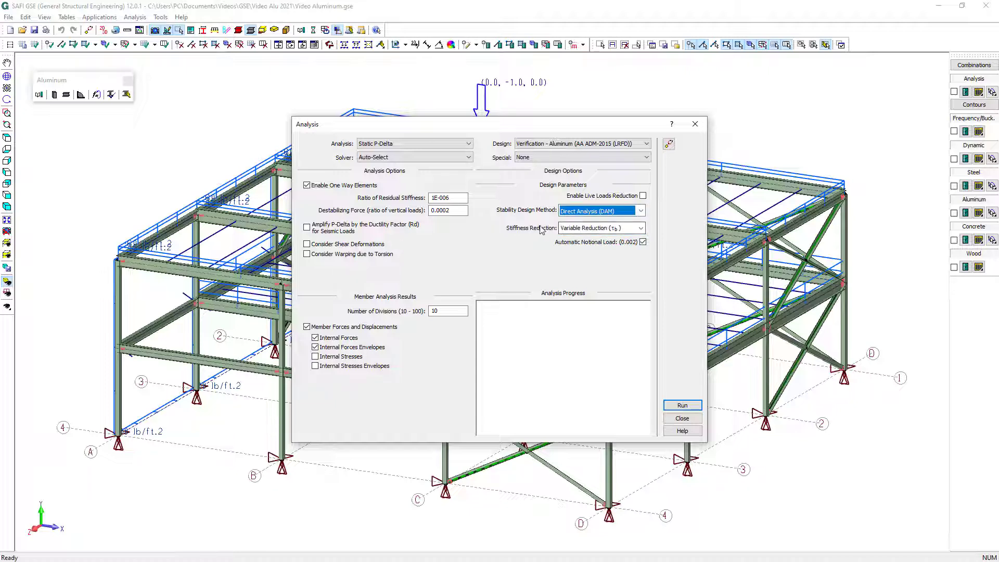
click(682, 405)
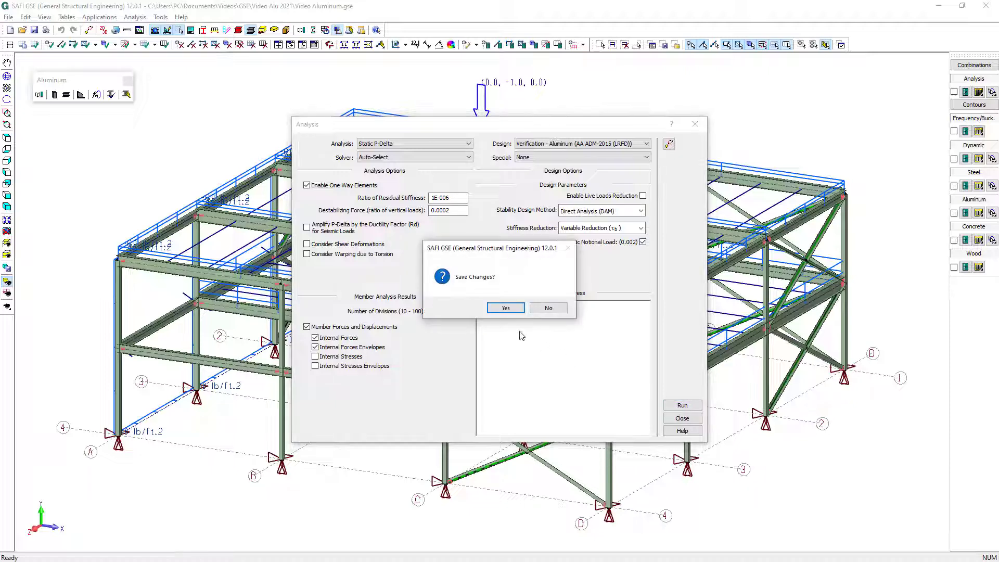
click(505, 308)
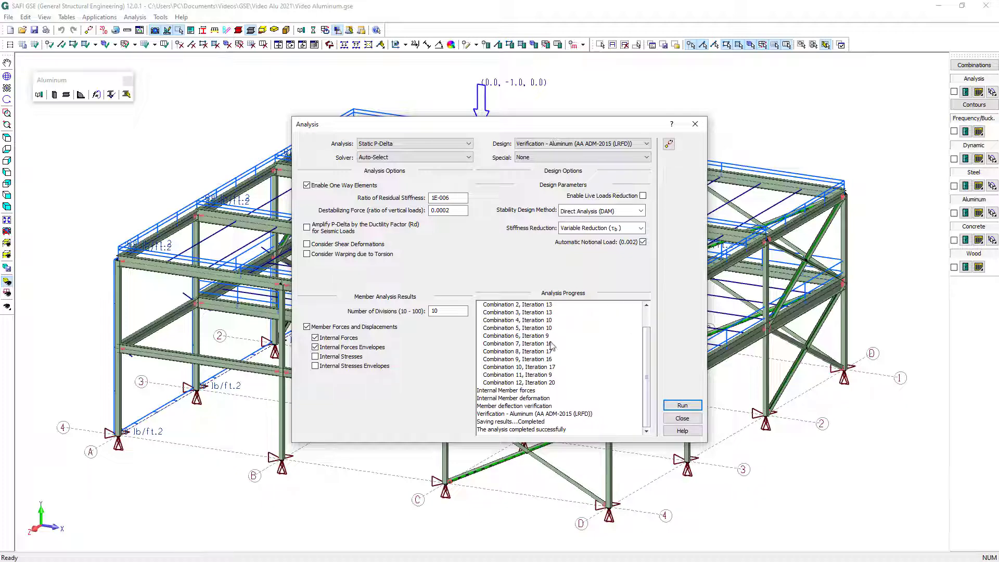
click(680, 418)
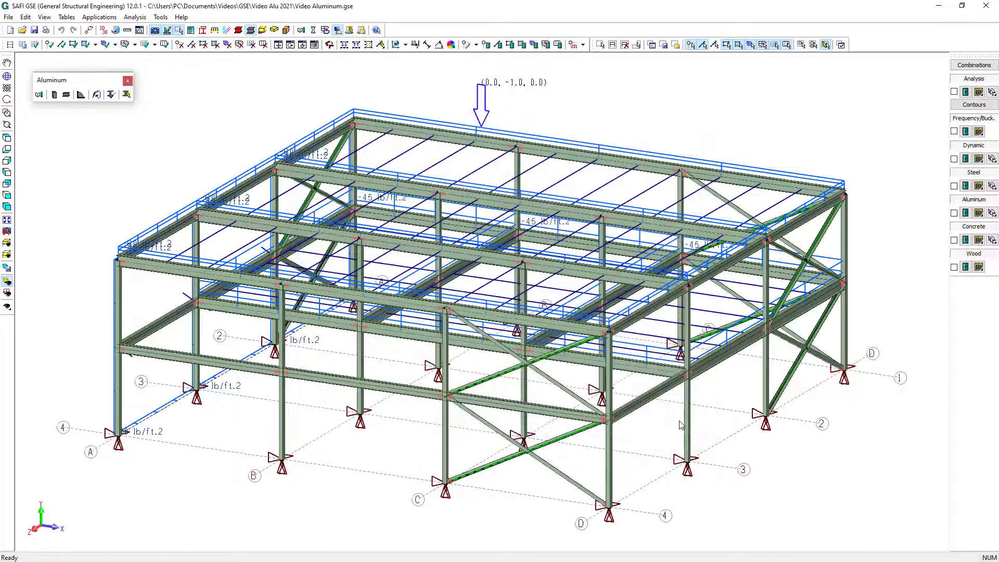
Display the maximum aluminum limit states with values on the model and review which load combinations are included
click(964, 213)
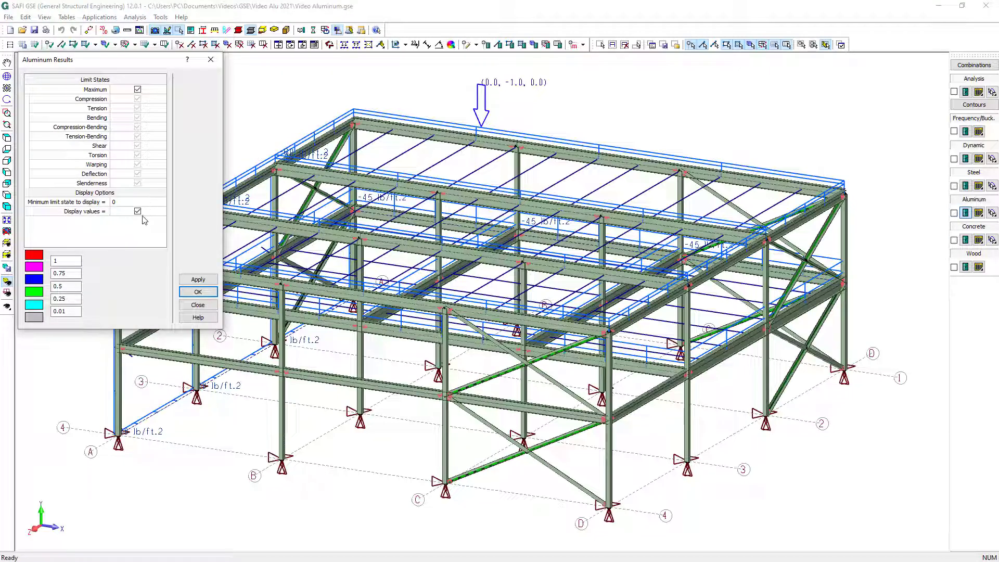
click(198, 292)
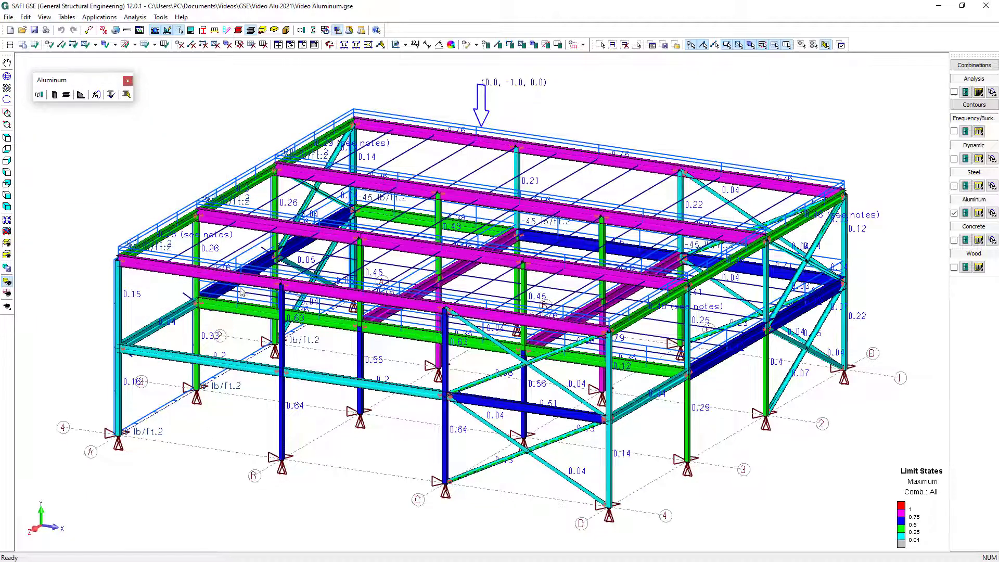
click(986, 66)
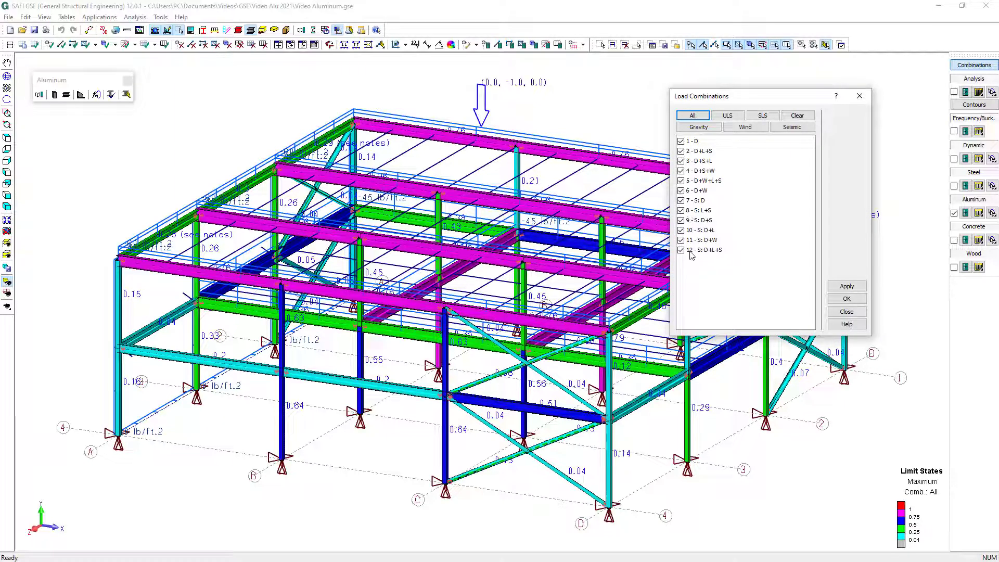
click(838, 299)
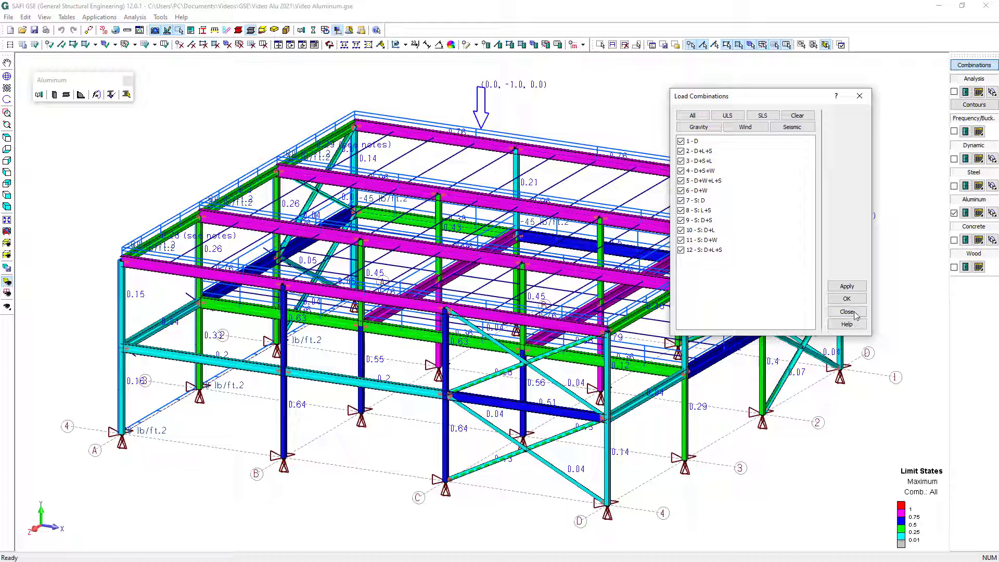
click(855, 314)
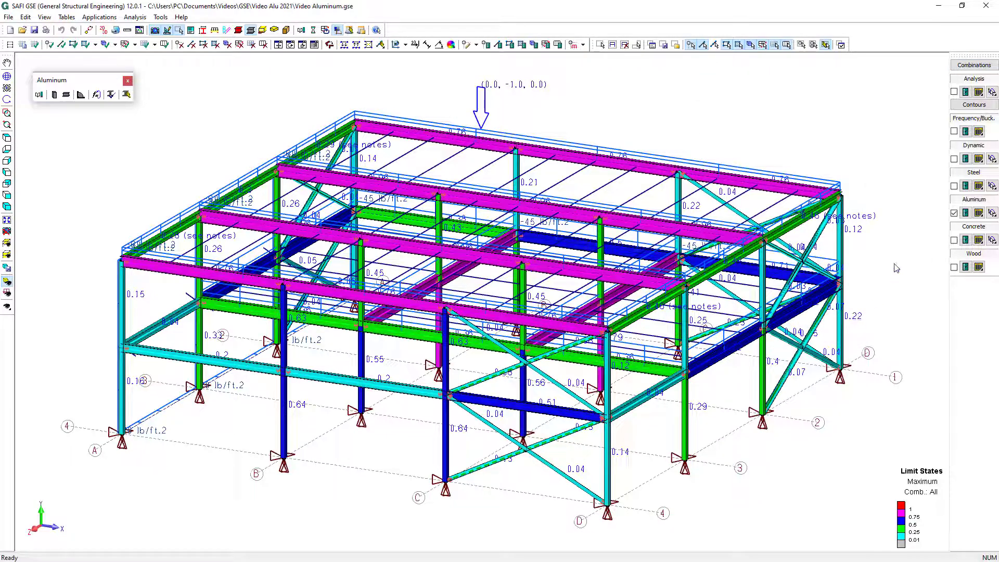
Open the Advanced Section Stress Analysis of the roof beam on axis 2 between C and D and display its shear stresses
click(992, 93)
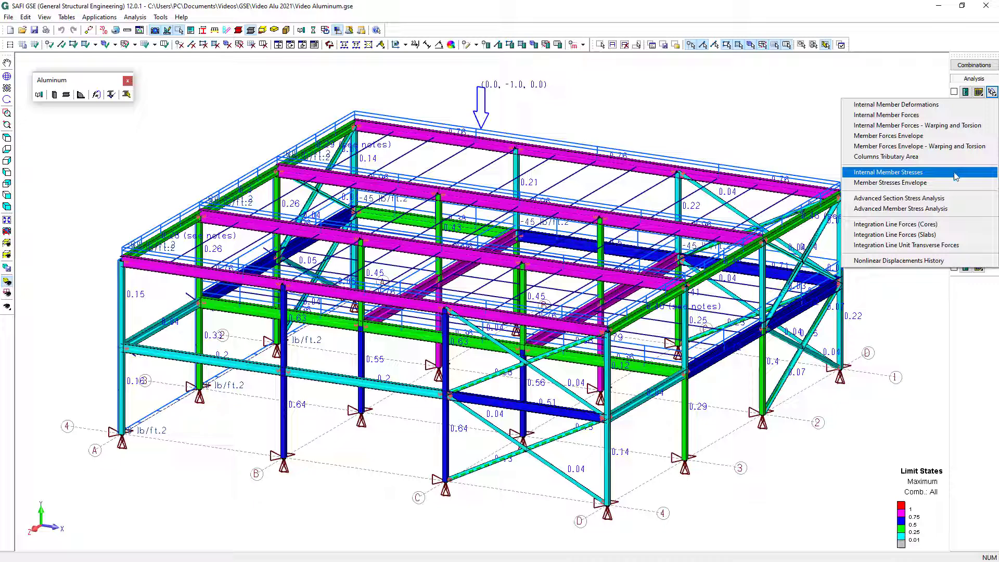
click(957, 198)
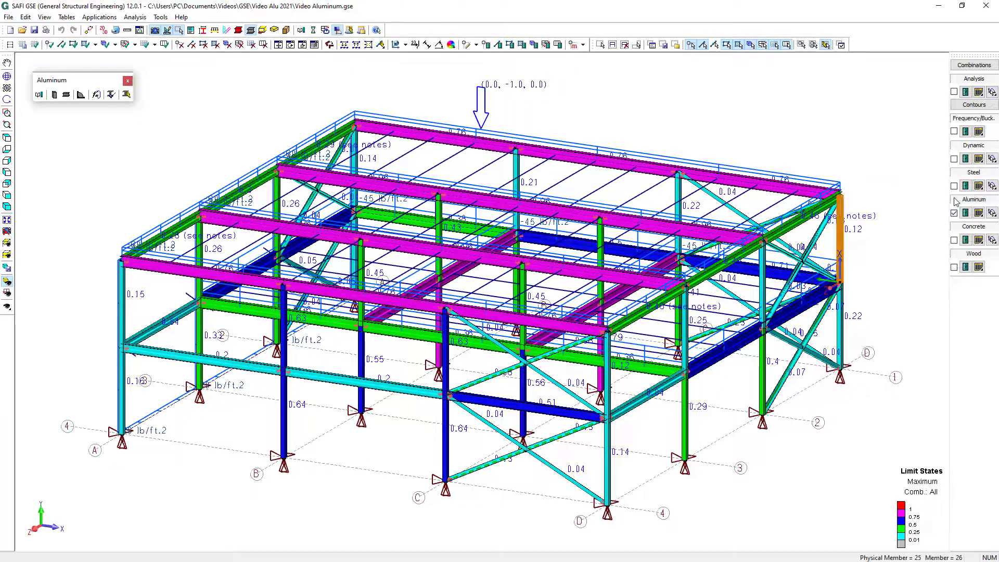
click(684, 226)
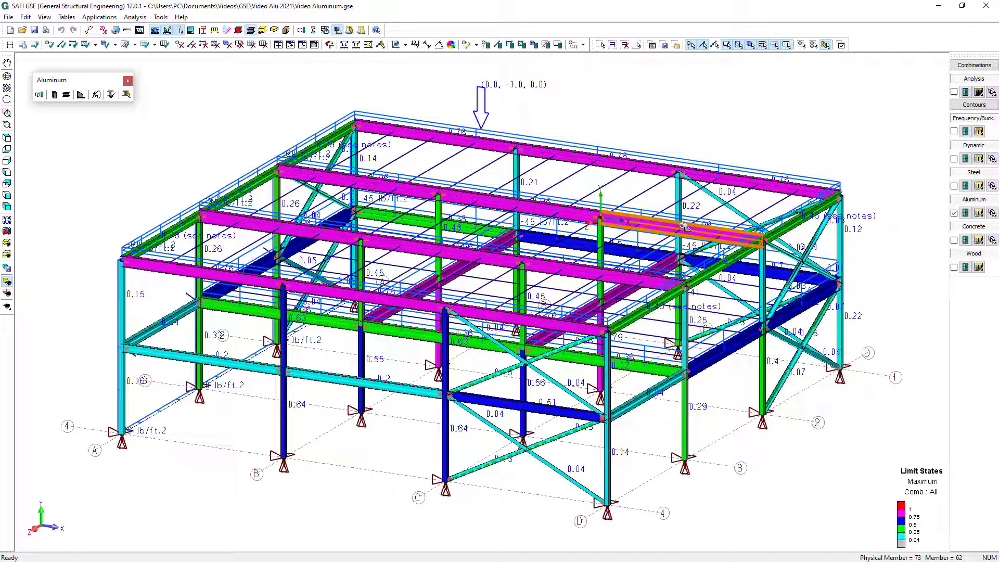
click(683, 226)
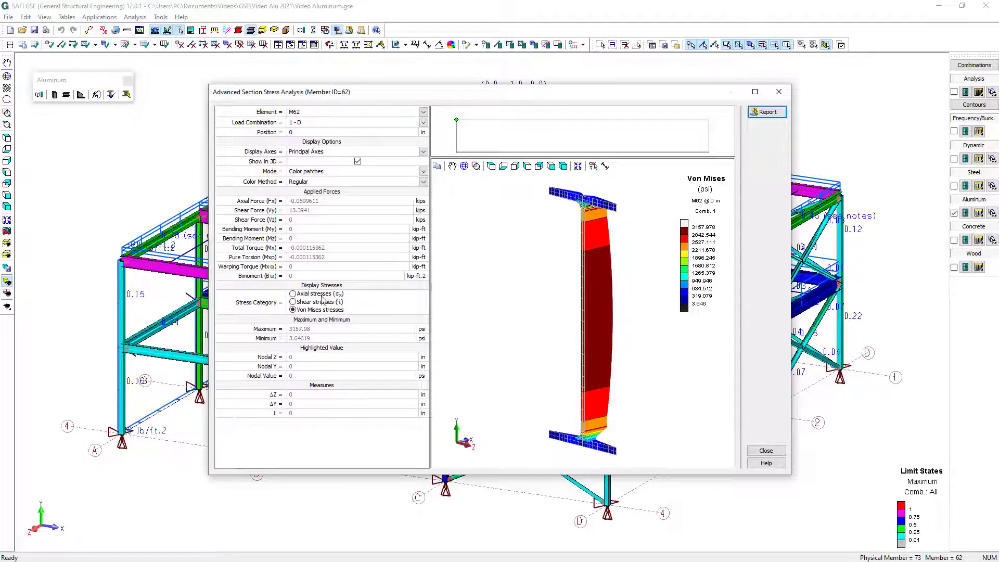
click(294, 302)
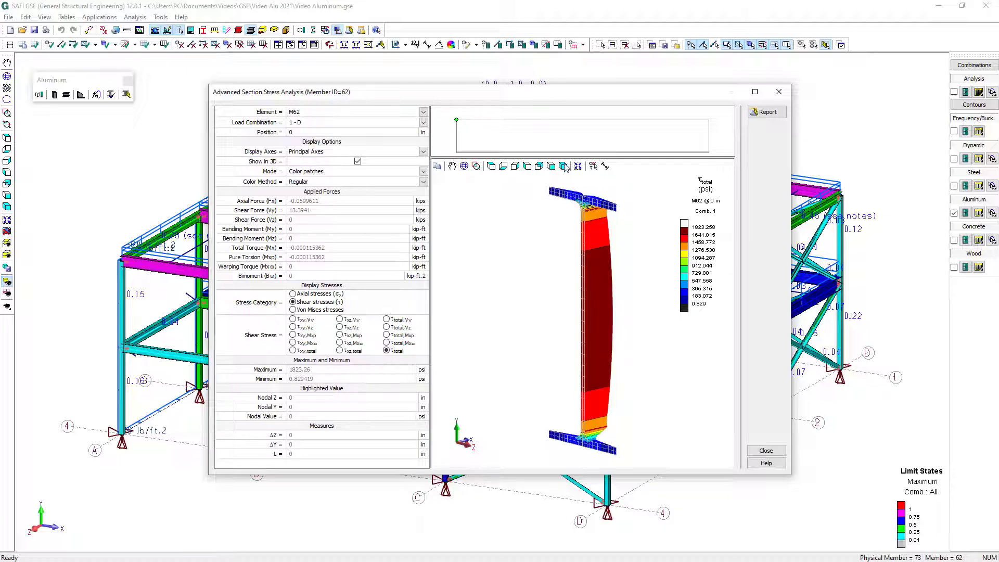
Examine the beam's section shear stresses at the 57.6 in position and close the stress analysis
click(504, 136)
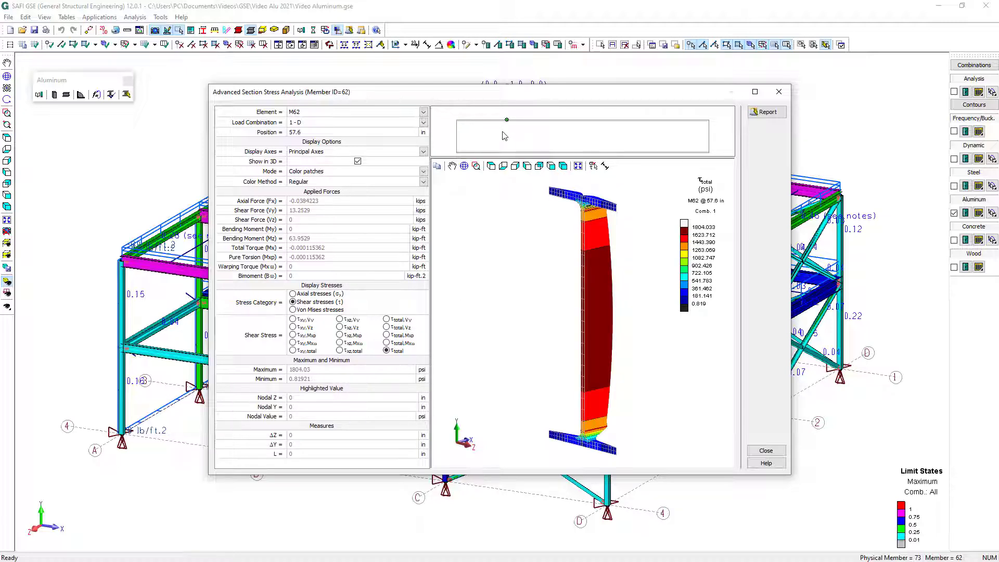
click(783, 451)
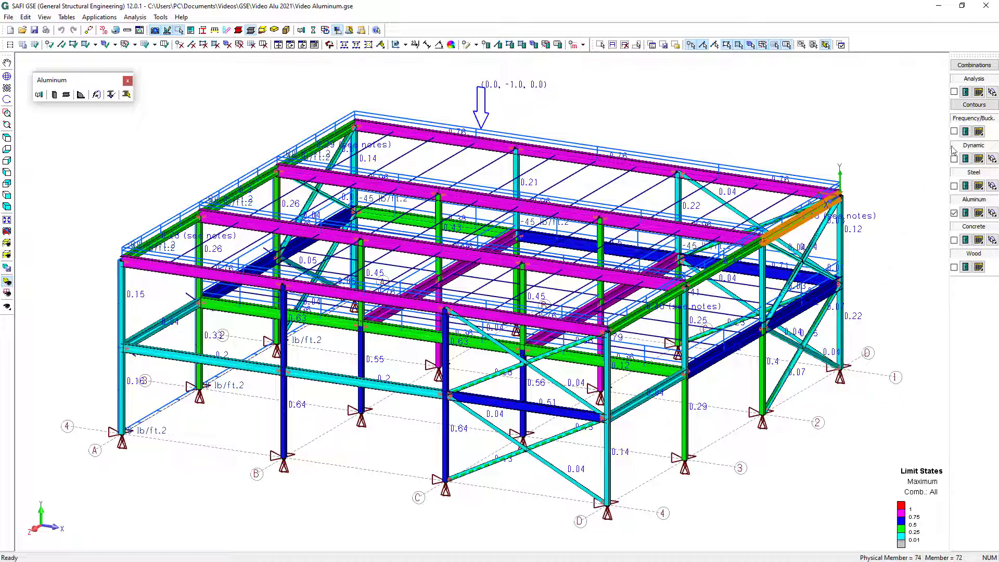
Display the Mz envelope diagram from the internal member forces of the roof beam on axis 2 between B and C, then close it
click(992, 92)
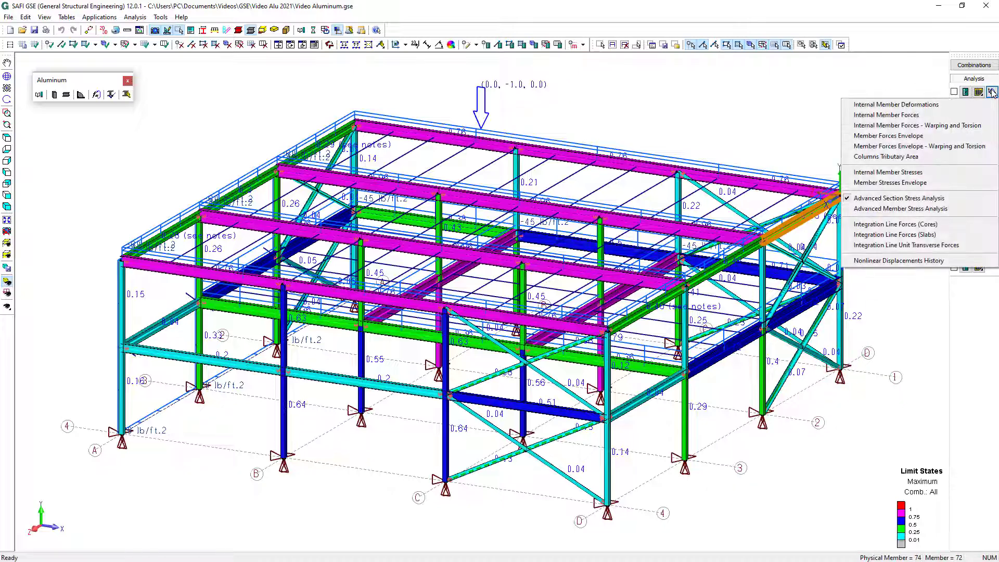
click(945, 116)
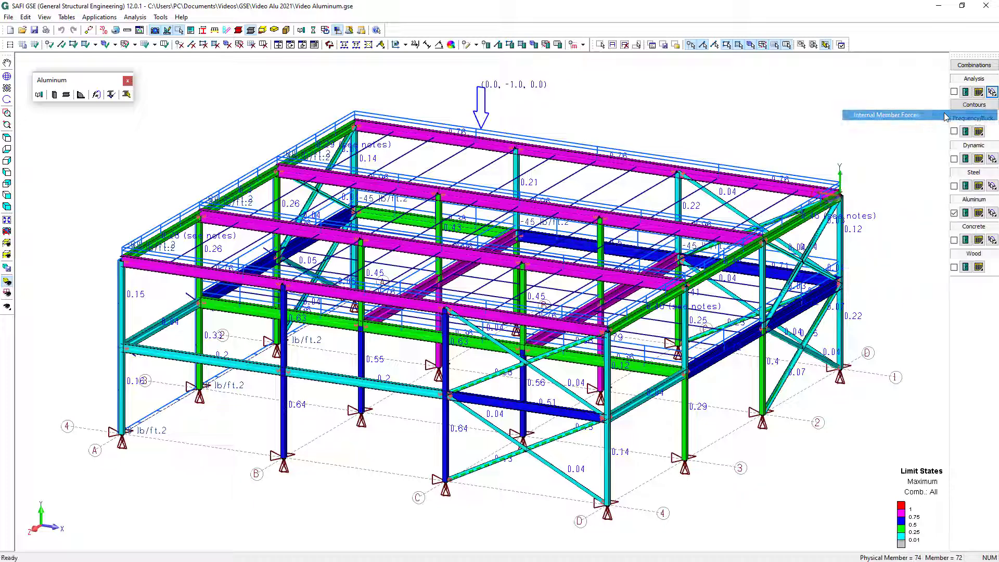
click(581, 210)
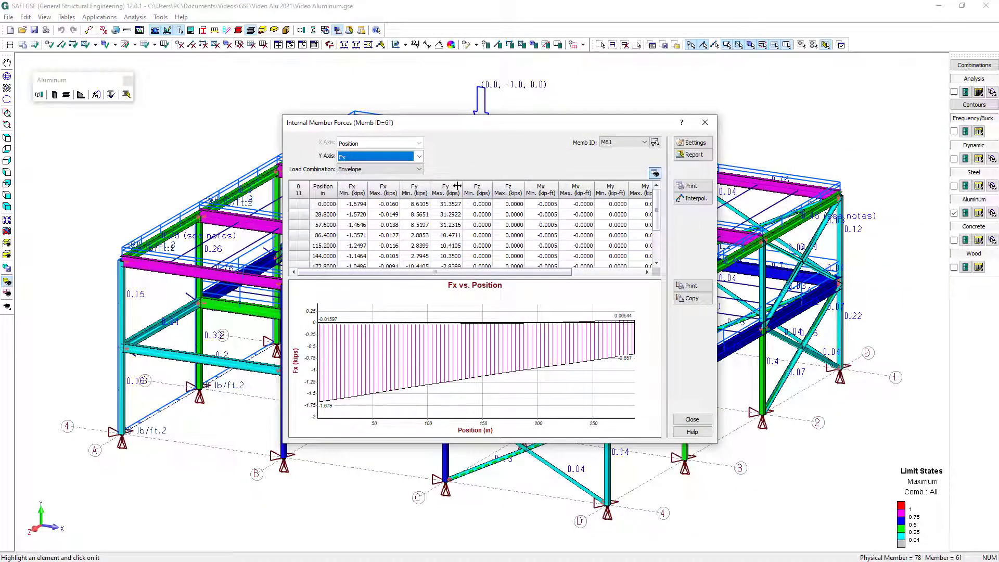
click(394, 157)
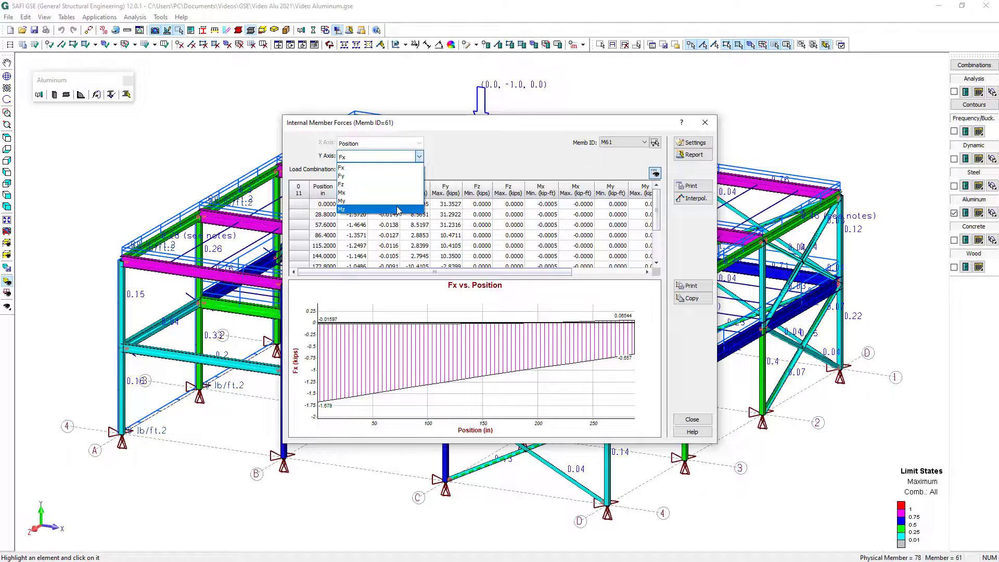
click(398, 209)
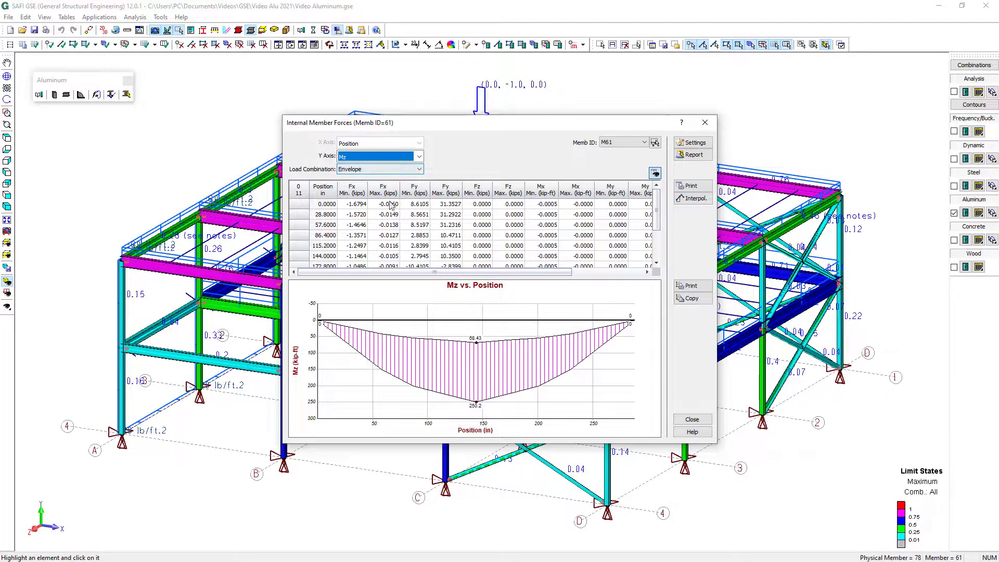
mouse_move(399, 361)
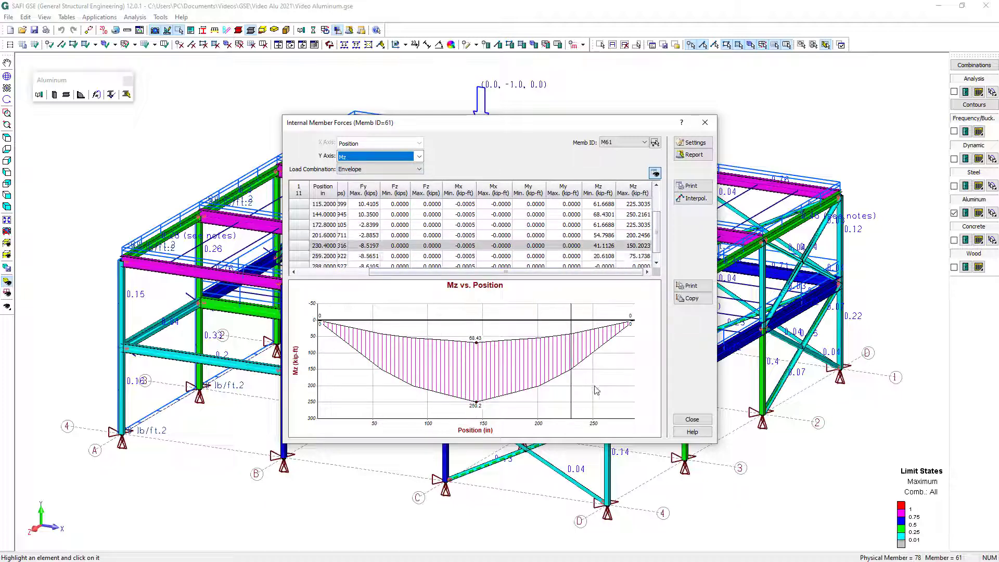
click(692, 420)
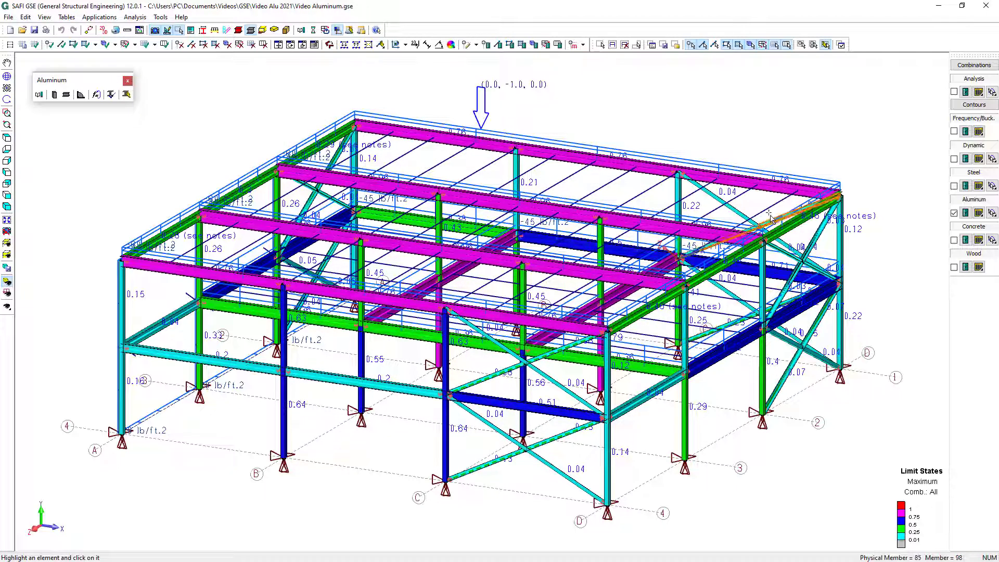
key(Escape)
Select the roof beam on axis 1 between C and D and the upper column at D-1, and review their bending limit states for all load combinations
click(783, 186)
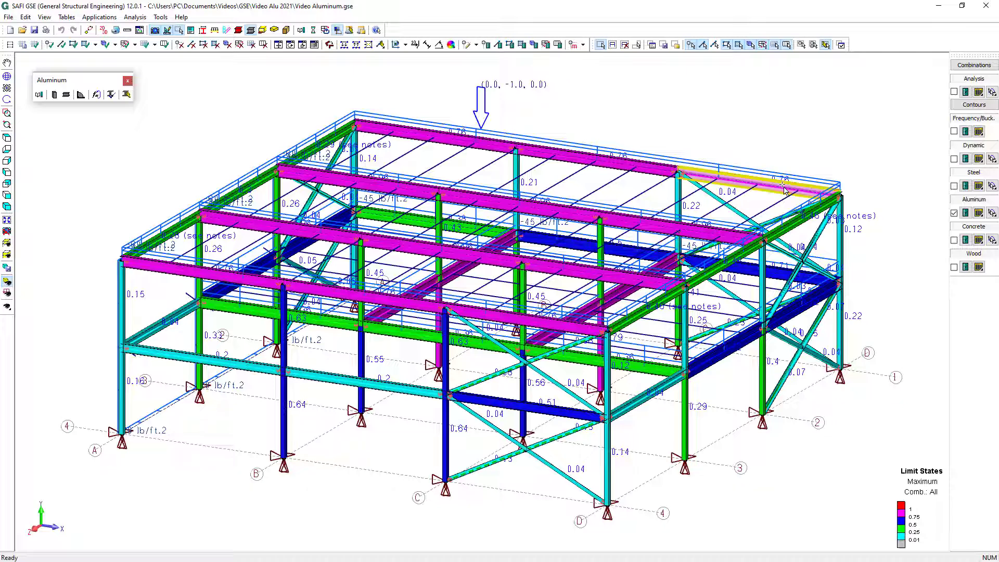
click(841, 255)
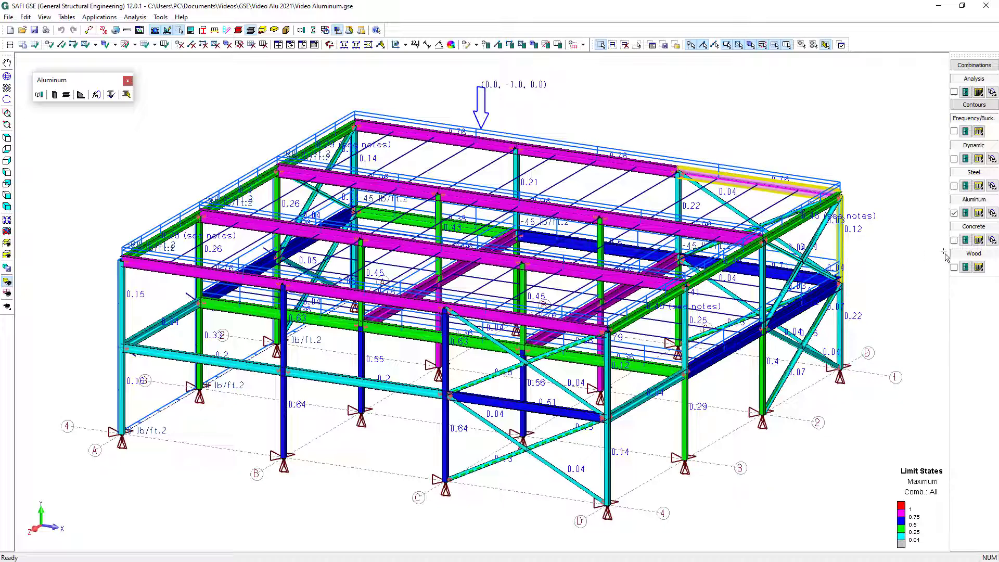
click(979, 213)
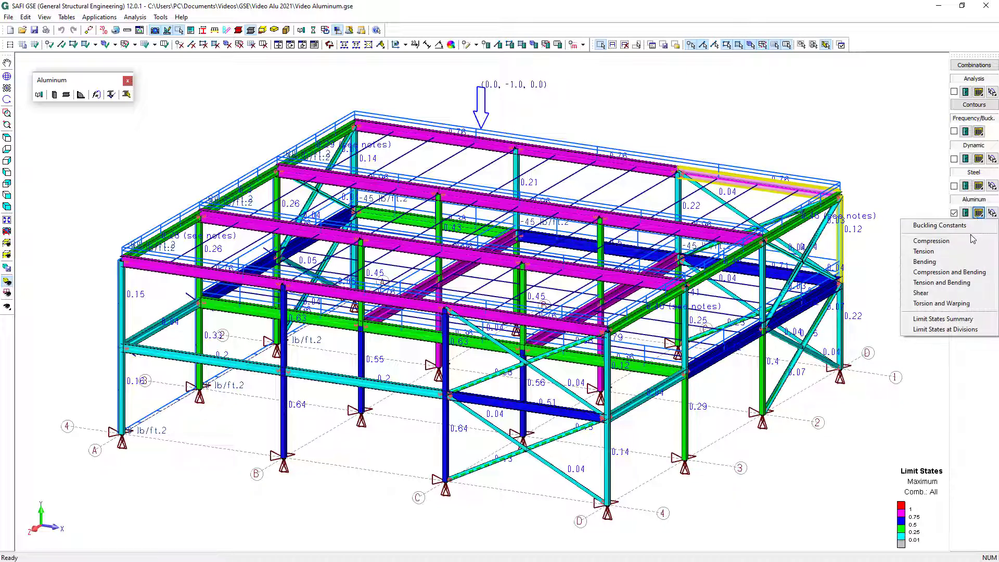
click(931, 262)
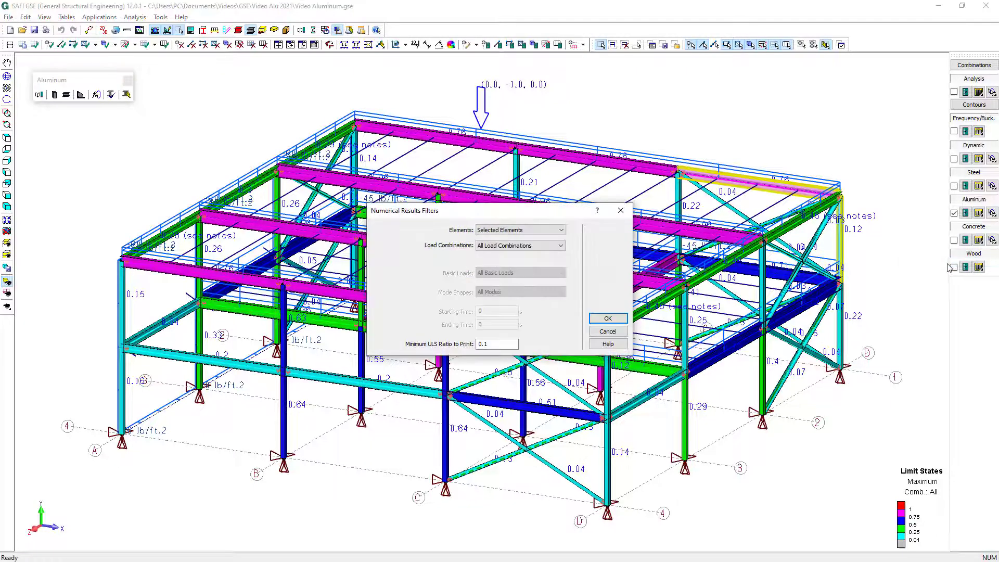
click(619, 318)
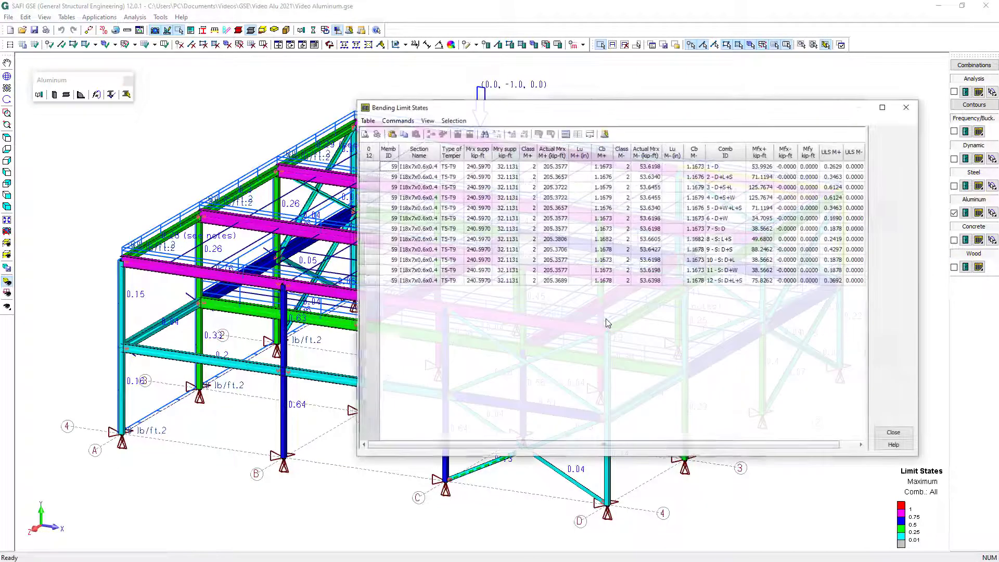
click(894, 433)
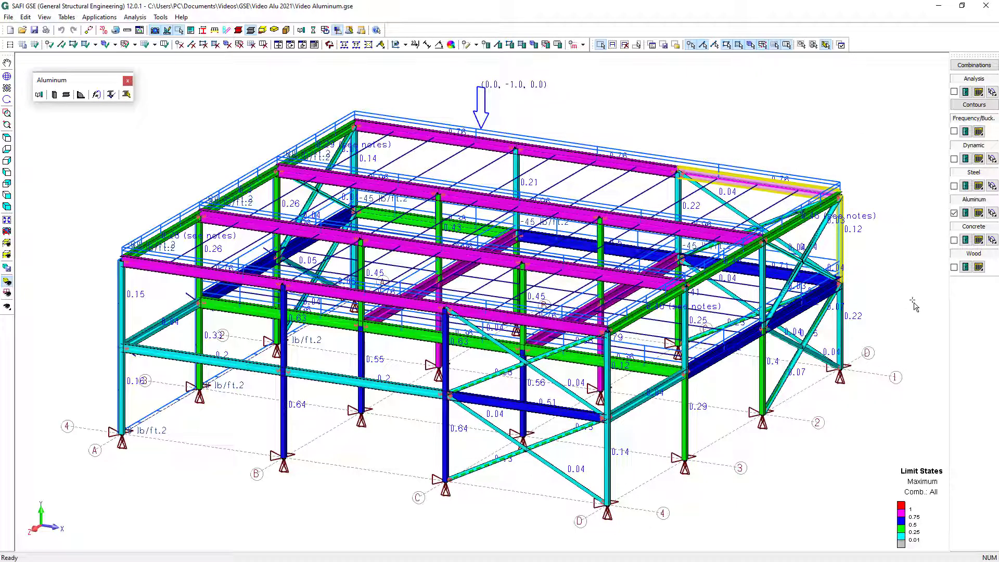
Review the compression limit states of the selected elements through to the ULS ratio column and close the table
click(978, 214)
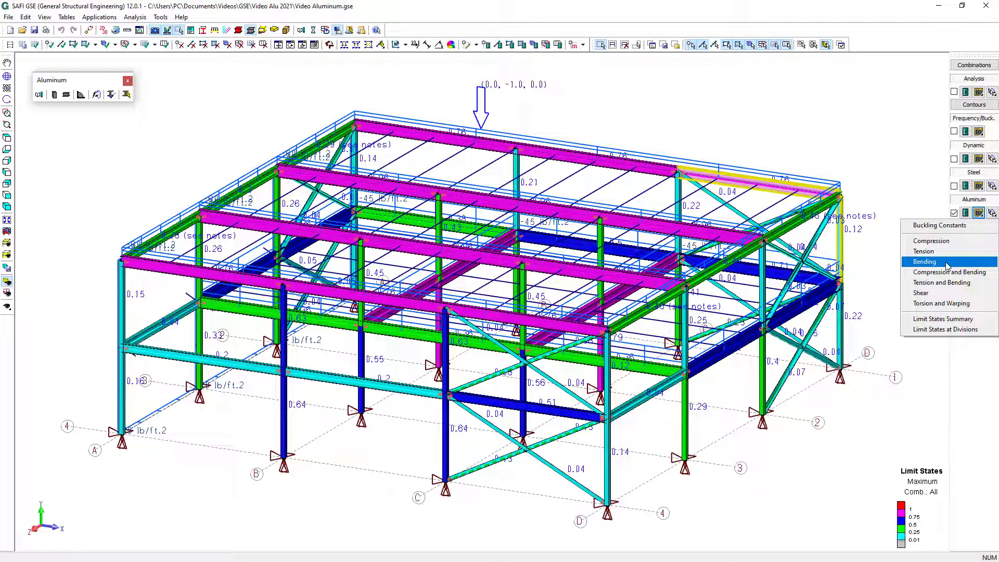
click(946, 241)
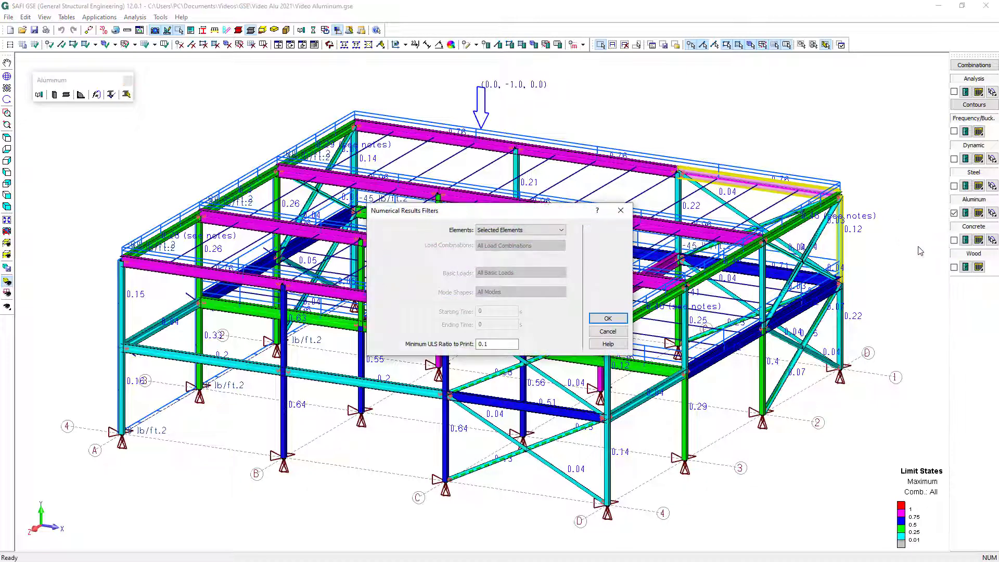
click(606, 319)
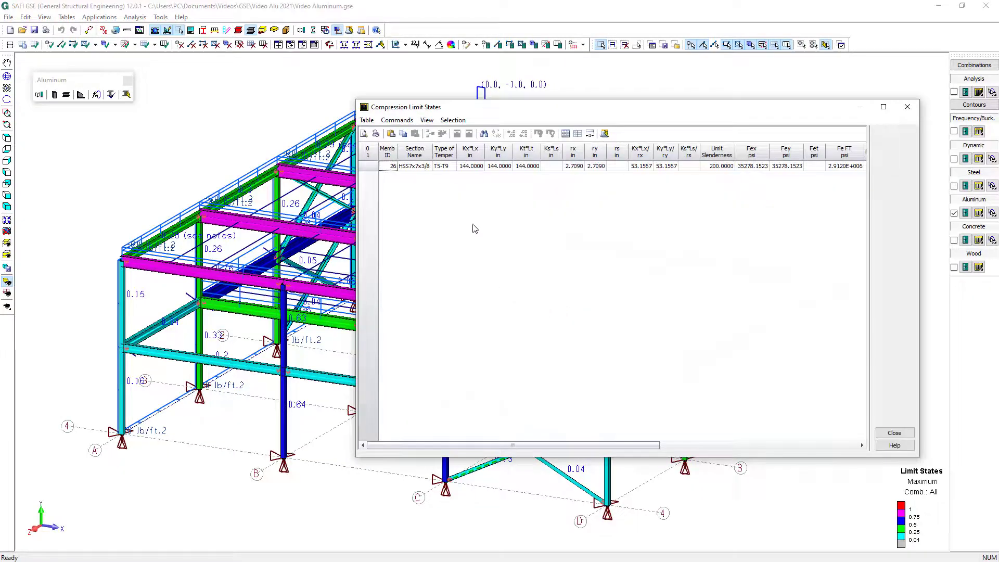
drag(513, 445, 727, 451)
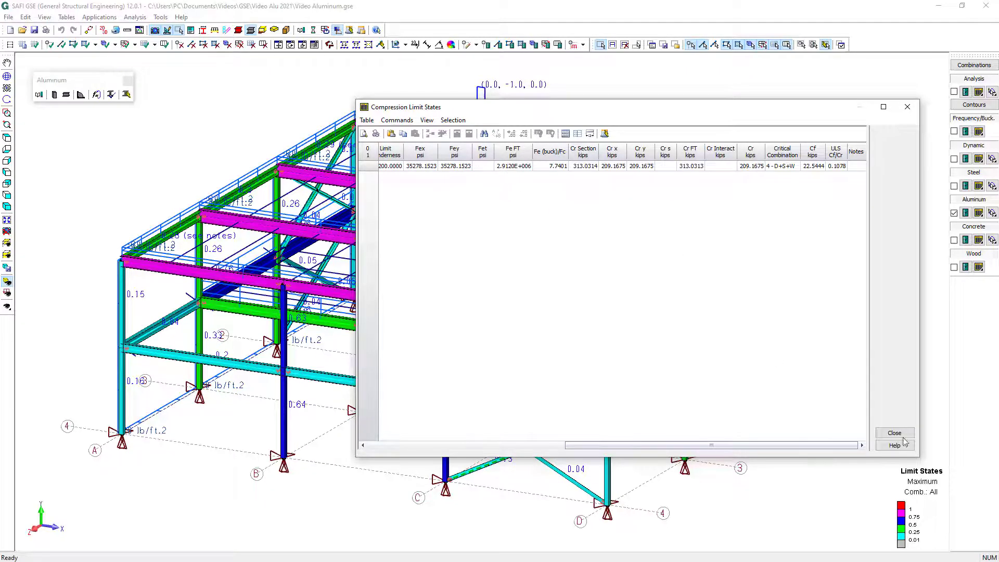
click(894, 433)
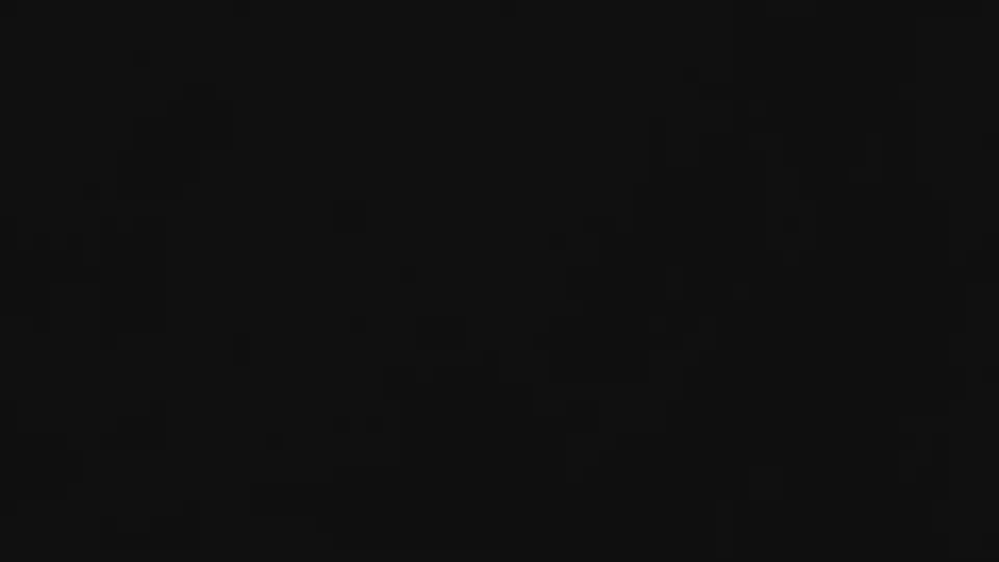